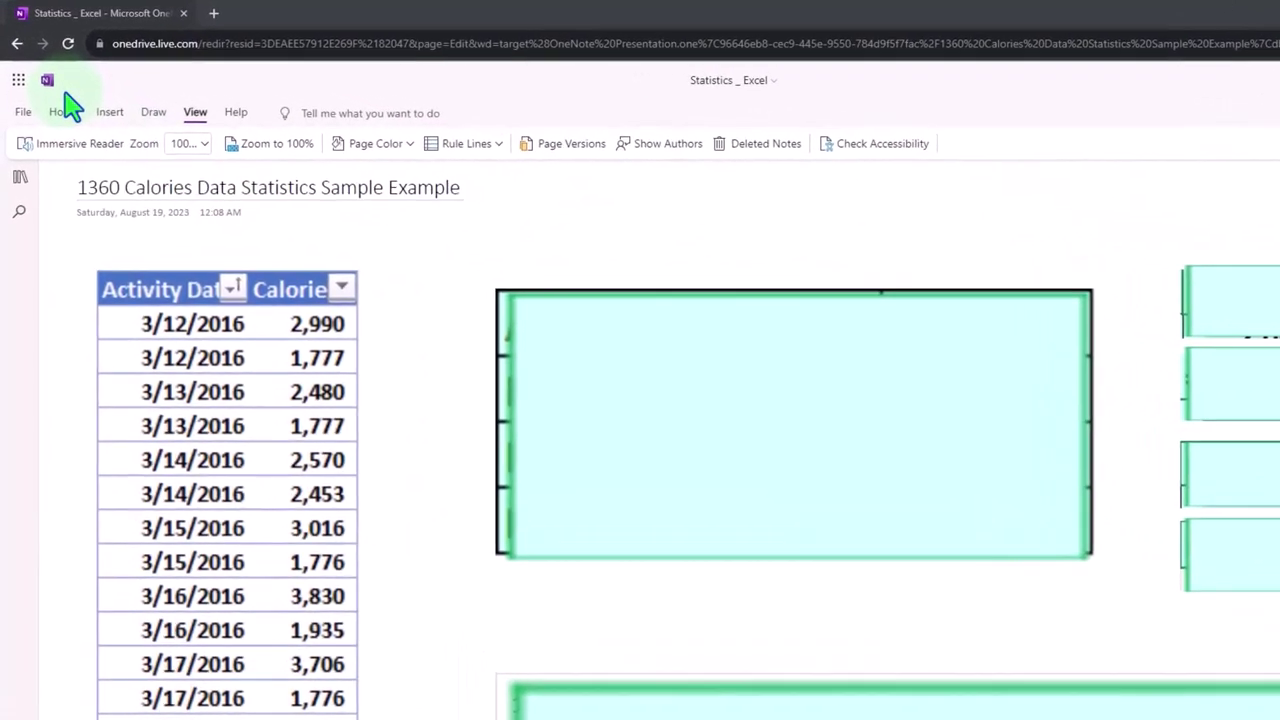
Step: Show the notebook's sections and pages in the navigation pane
{"action": "left_click", "coordinate": [20, 177]}
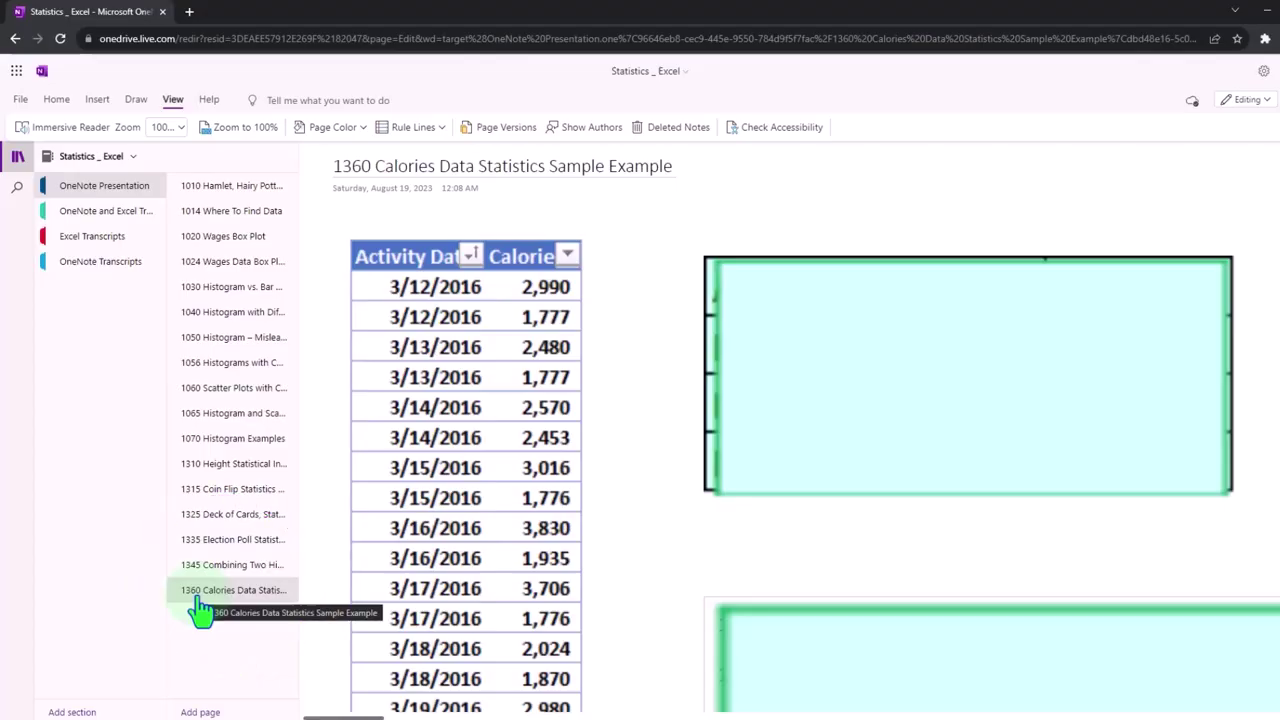
Step: Read the OneNote and Excel Transcript page in Immersive Reader, translated into Spanish (Mexico)
{"action": "left_click", "coordinate": [110, 223]}
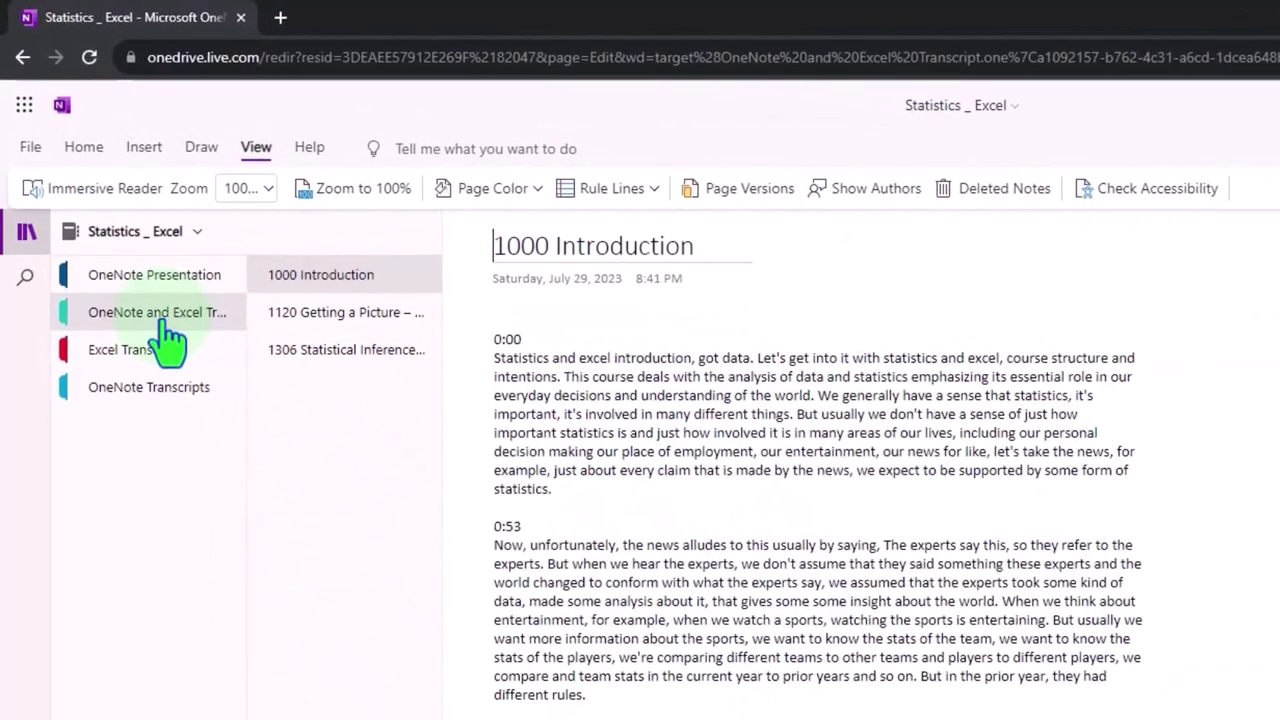
{"action": "left_click", "coordinate": [96, 190]}
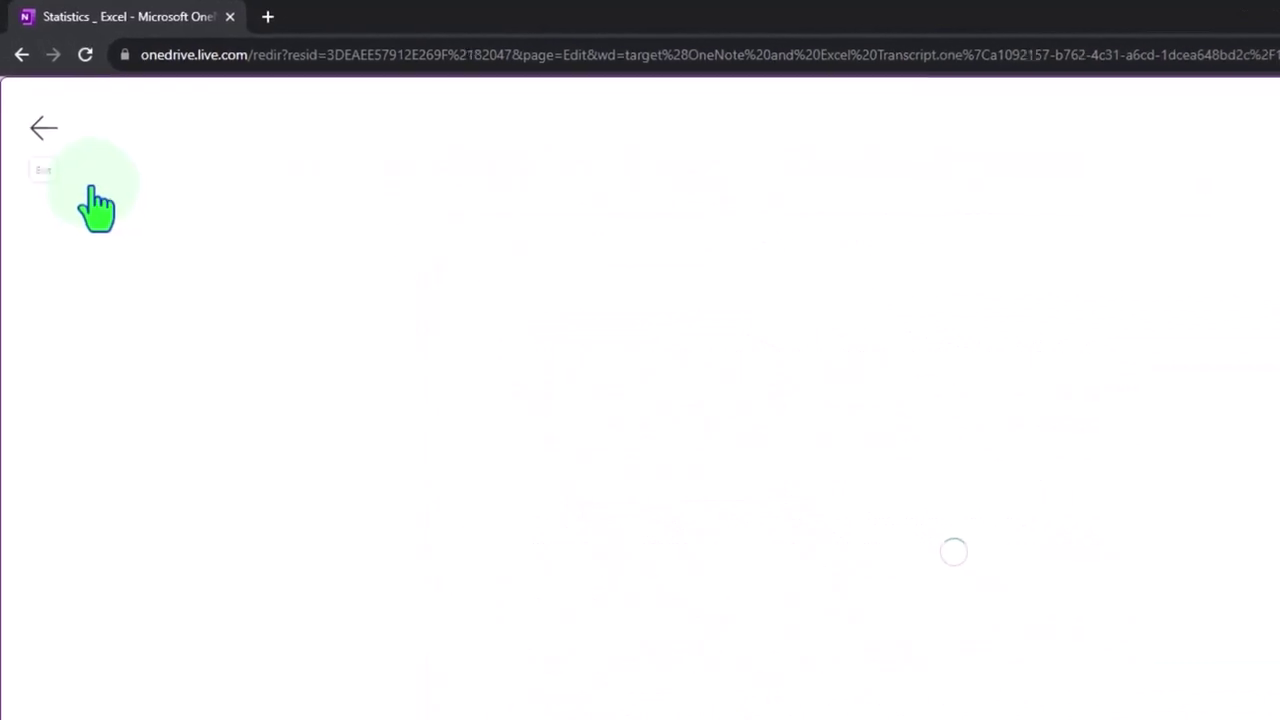
{"action": "left_click", "coordinate": [1278, 91]}
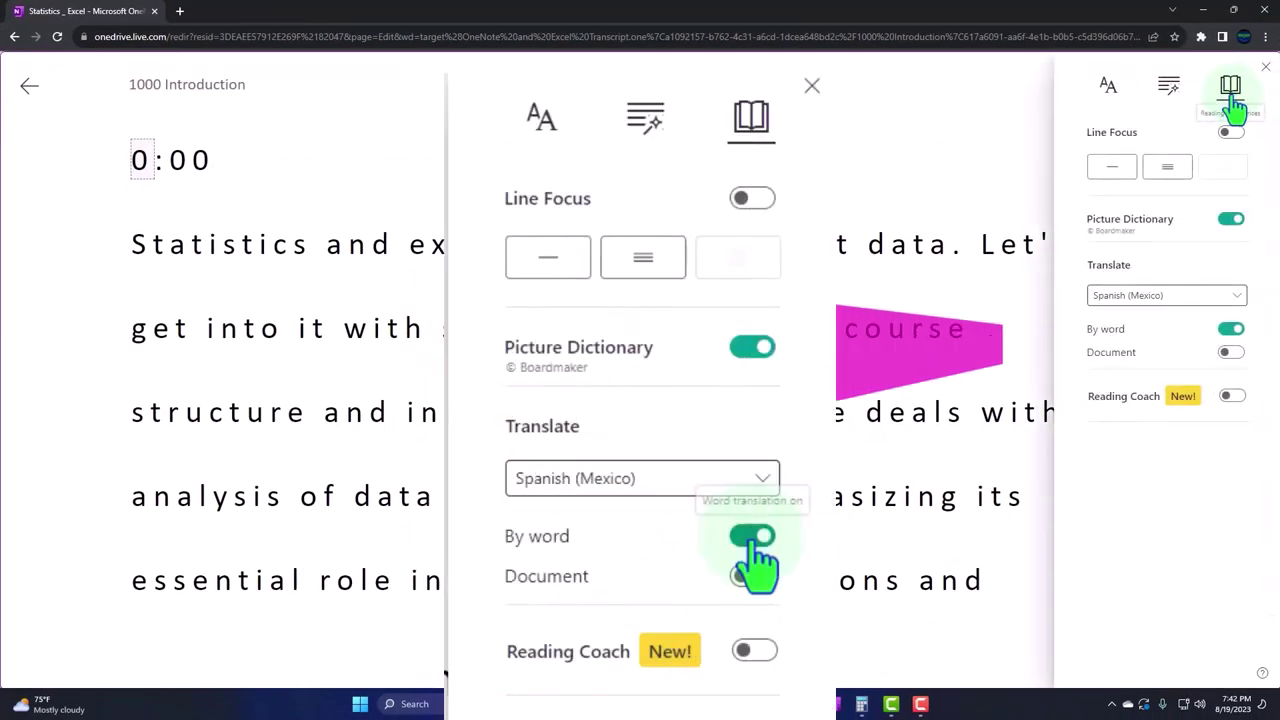
{"action": "left_click", "coordinate": [1232, 352]}
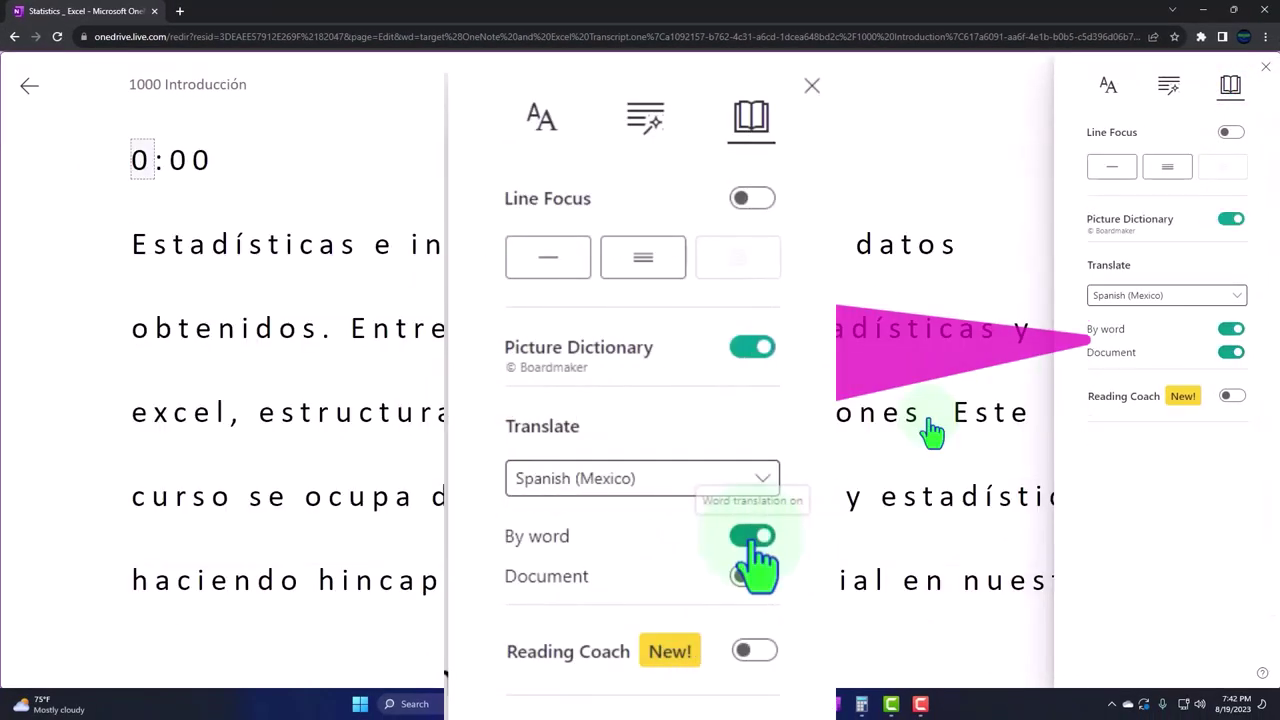
{"action": "scroll", "coordinate": [929, 429], "scroll_direction": "down", "scroll_amount": 5}
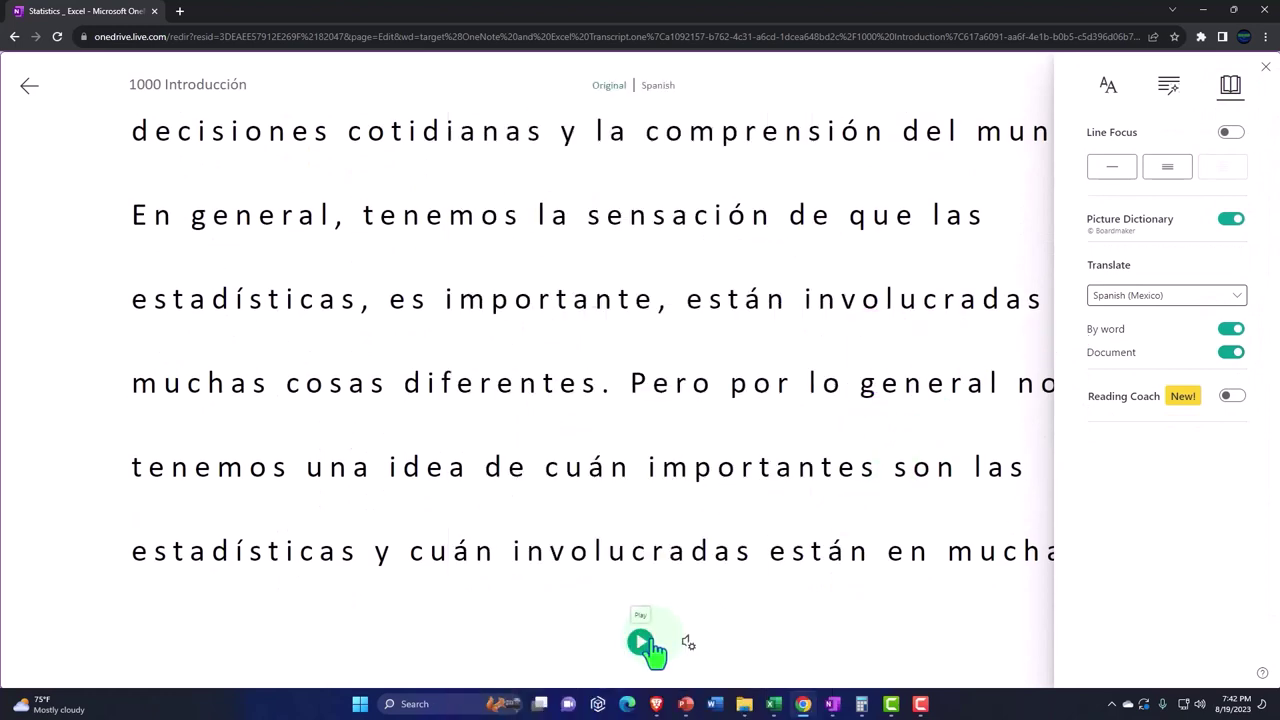
{"action": "scroll", "coordinate": [884, 541], "scroll_direction": "down", "scroll_amount": 3}
{"action": "scroll", "coordinate": [884, 545], "scroll_direction": "down", "scroll_amount": 8}
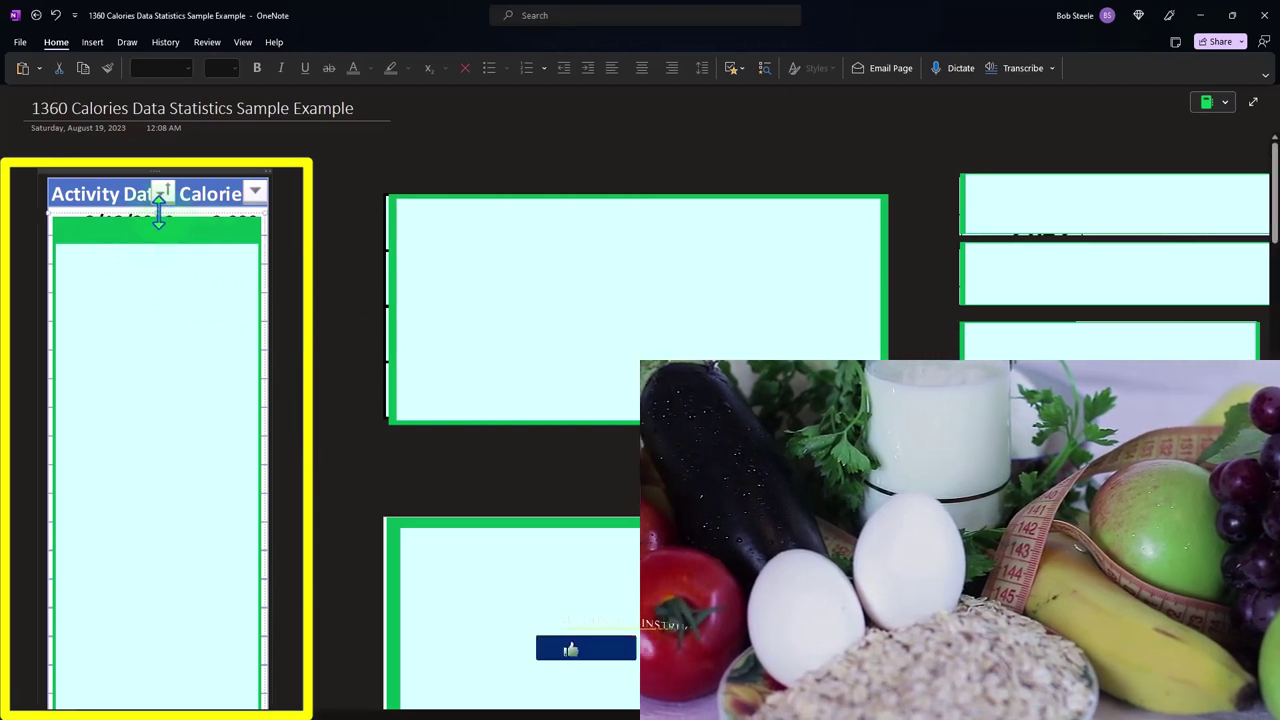
Step: Lengthen the embedded calorie table to show entries from 3/12/2016 (2,990, 1,777) onward
{"action": "left_click_drag", "start_coordinate": [158, 210], "coordinate": [157, 232]}
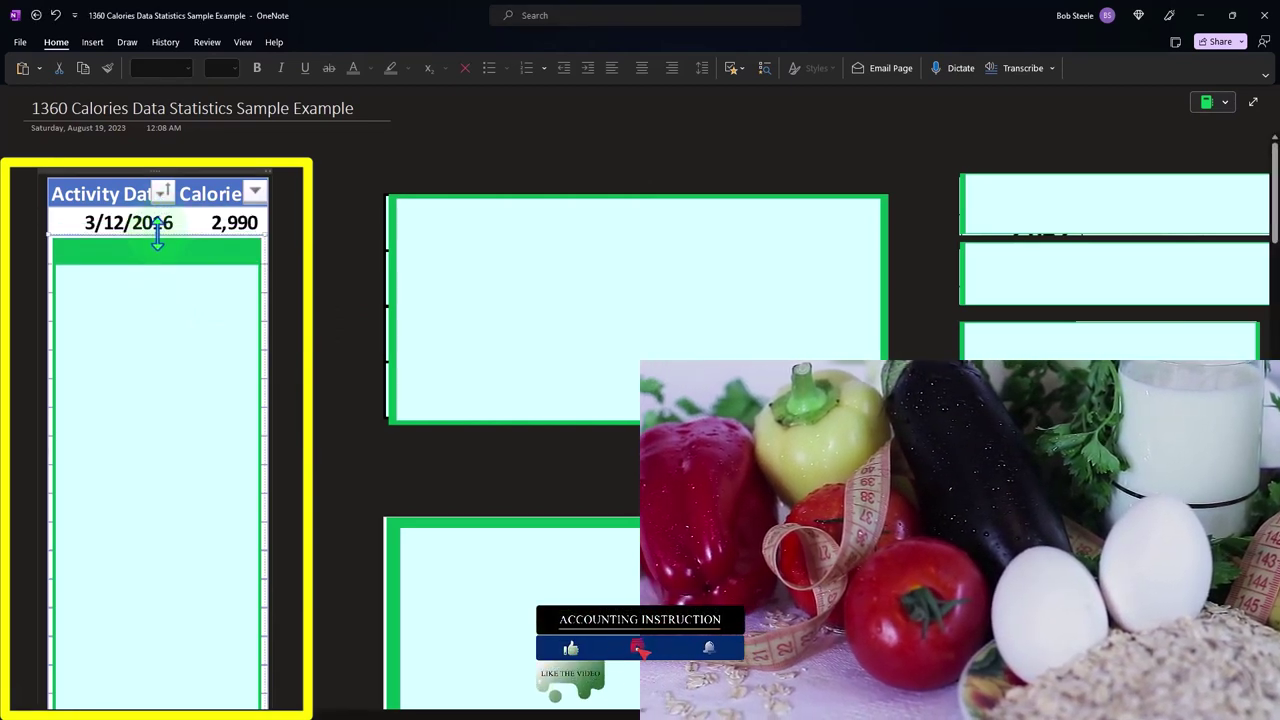
{"action": "left_click_drag", "start_coordinate": [157, 232], "coordinate": [152, 266]}
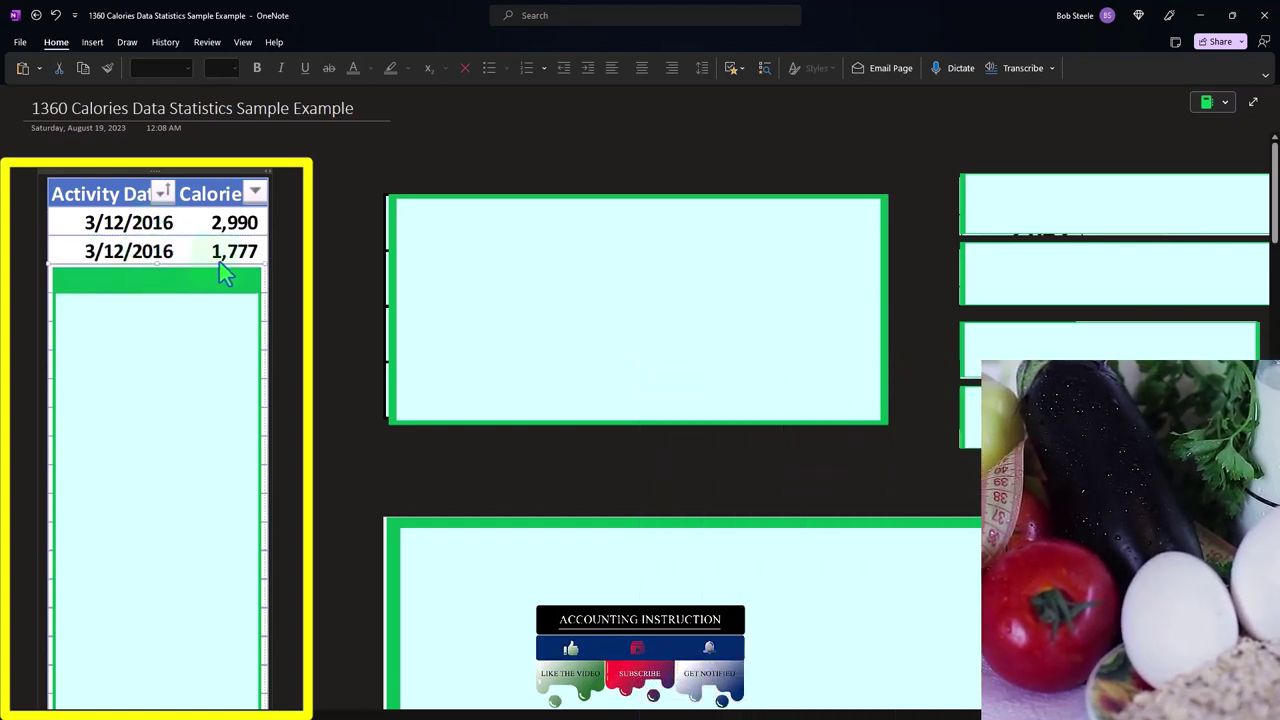
{"action": "left_click_drag", "start_coordinate": [151, 266], "coordinate": [153, 303]}
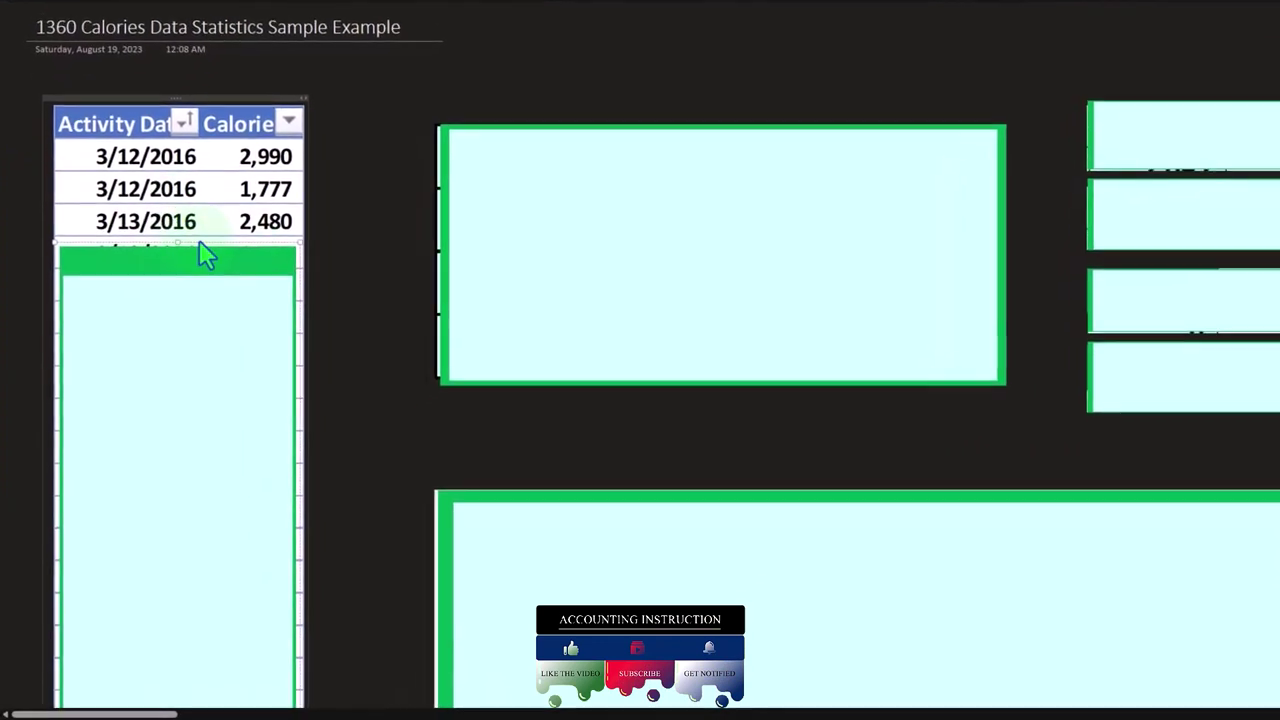
{"action": "left_click", "coordinate": [343, 249]}
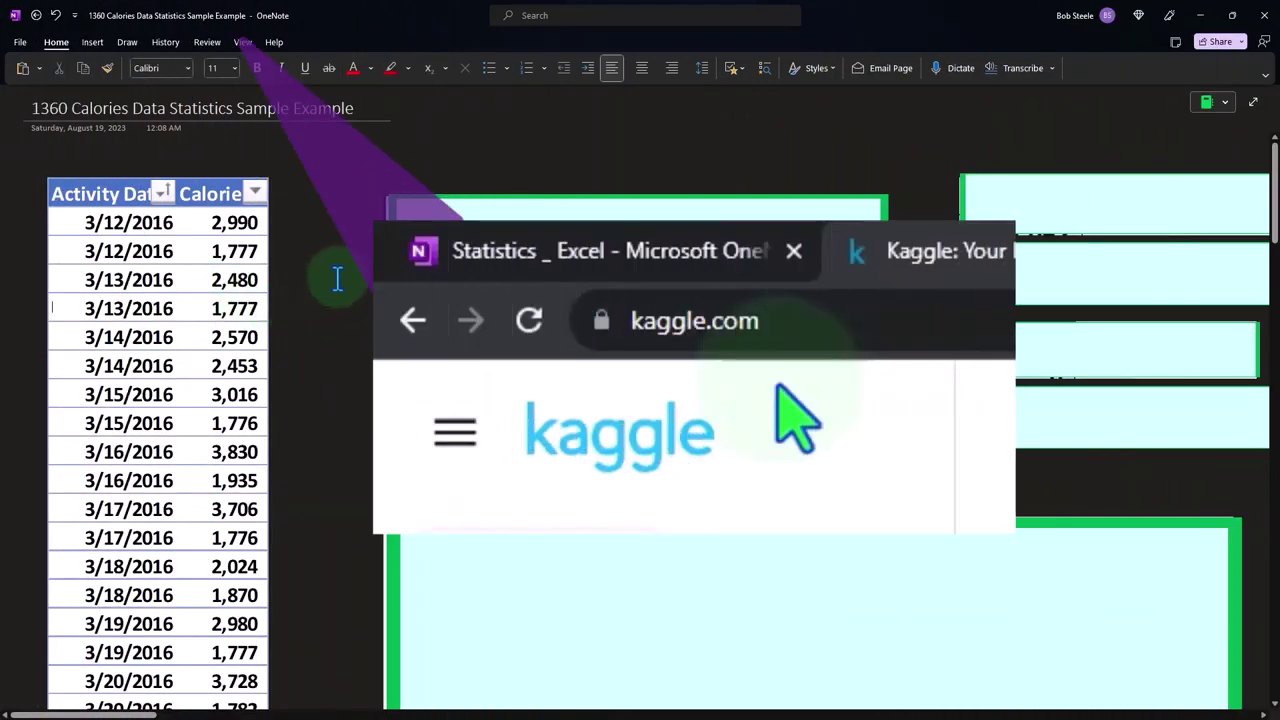
Step: Shrink the green cover box to expose the Average -Mean of 2,189
{"action": "left_click", "coordinate": [663, 213]}
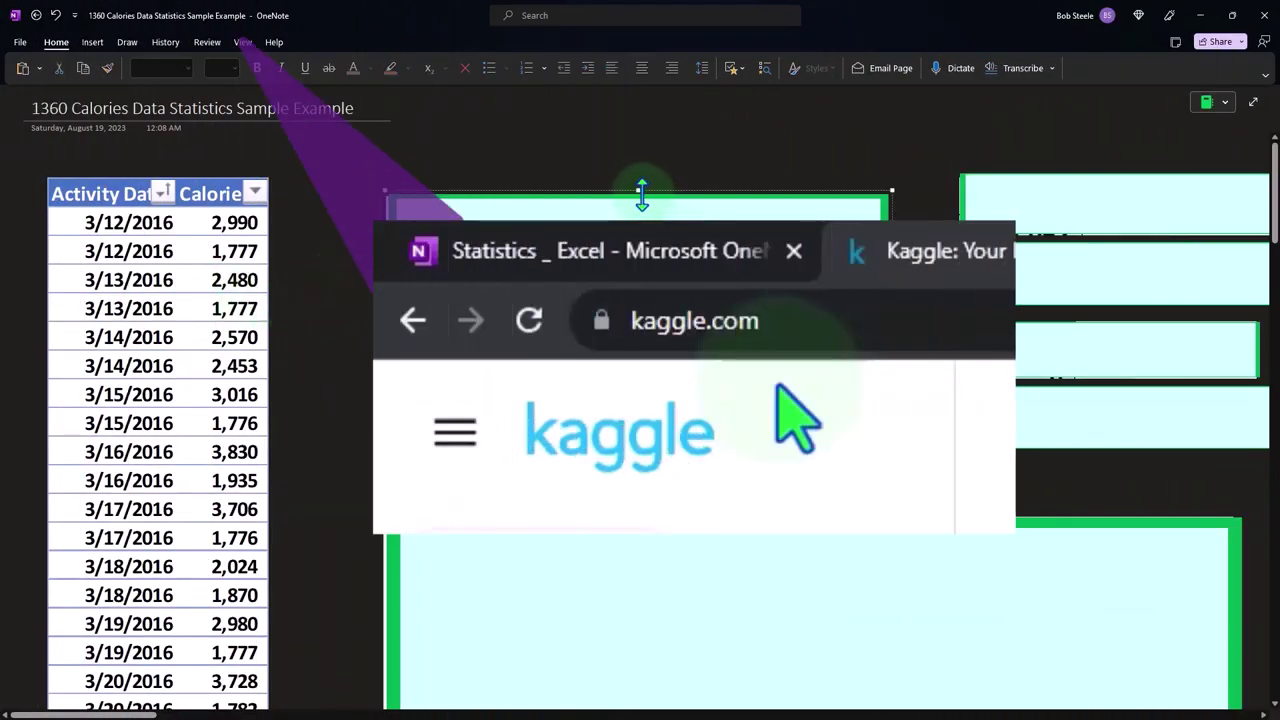
{"action": "left_click_drag", "start_coordinate": [642, 197], "coordinate": [641, 257]}
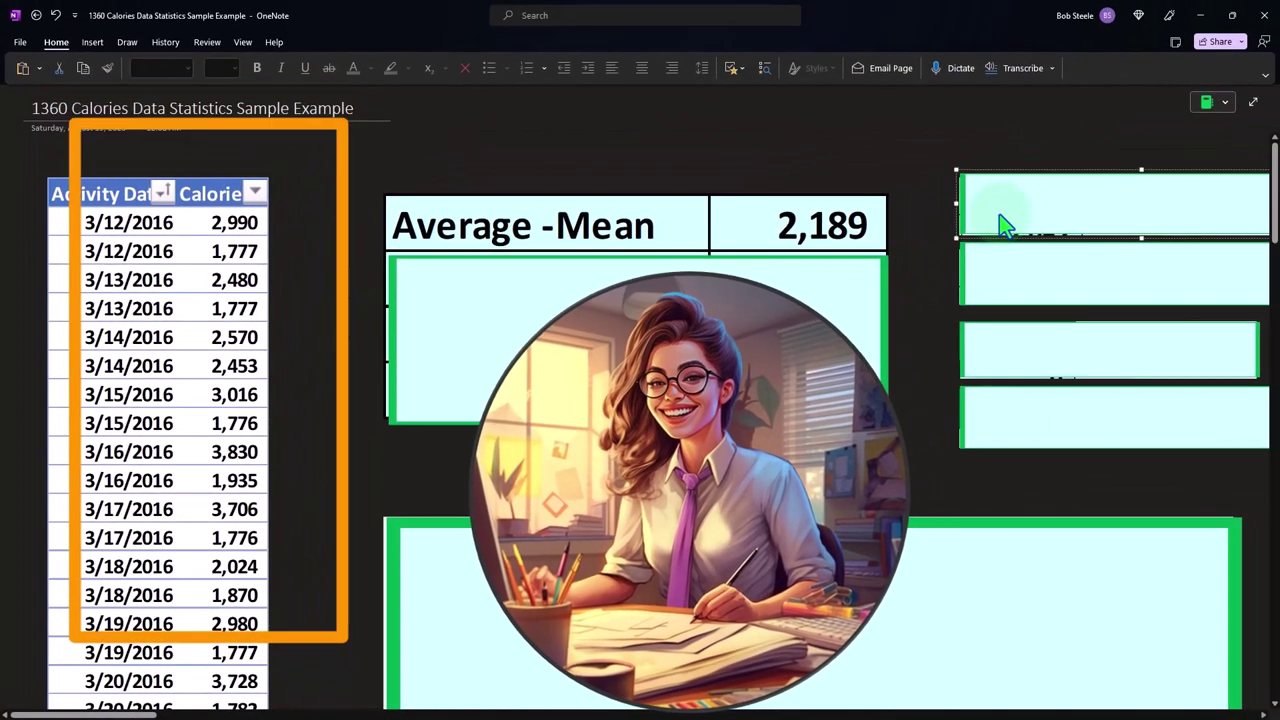
Step: Show the AVERAGE formula and uncover the Median row of 2,062
{"action": "double_click", "coordinate": [1018, 207]}
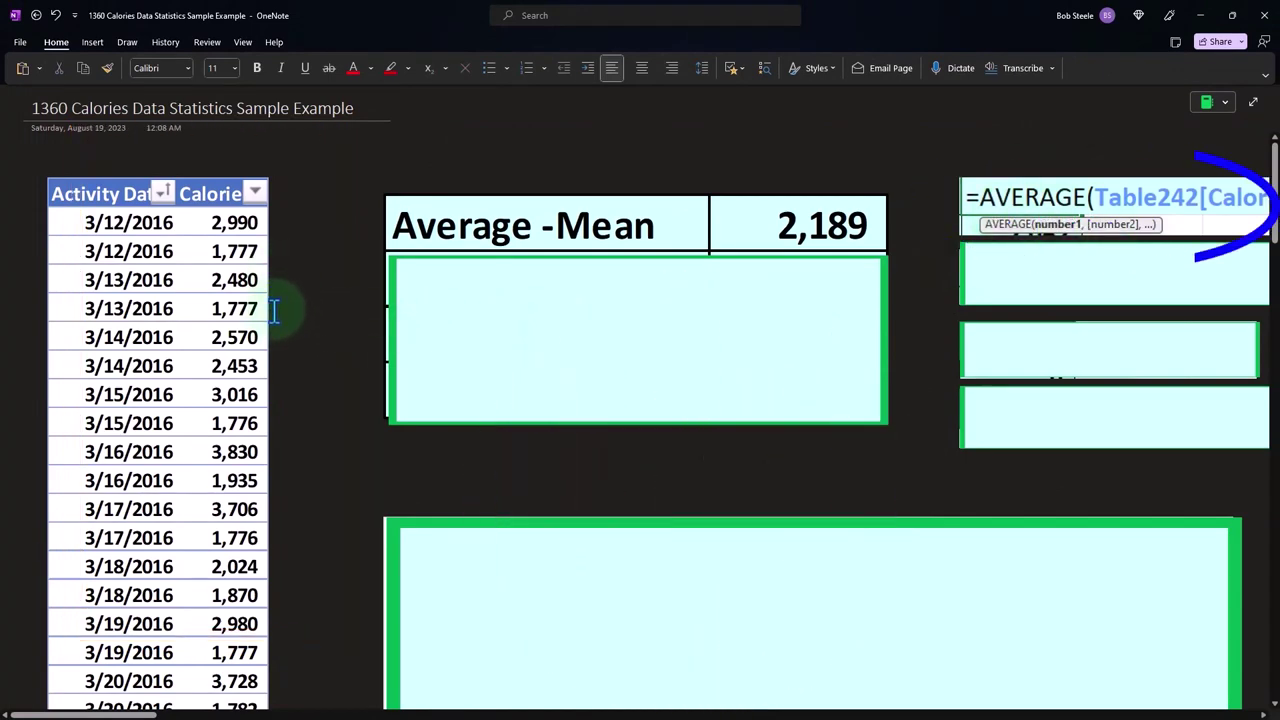
{"action": "left_click", "coordinate": [609, 303]}
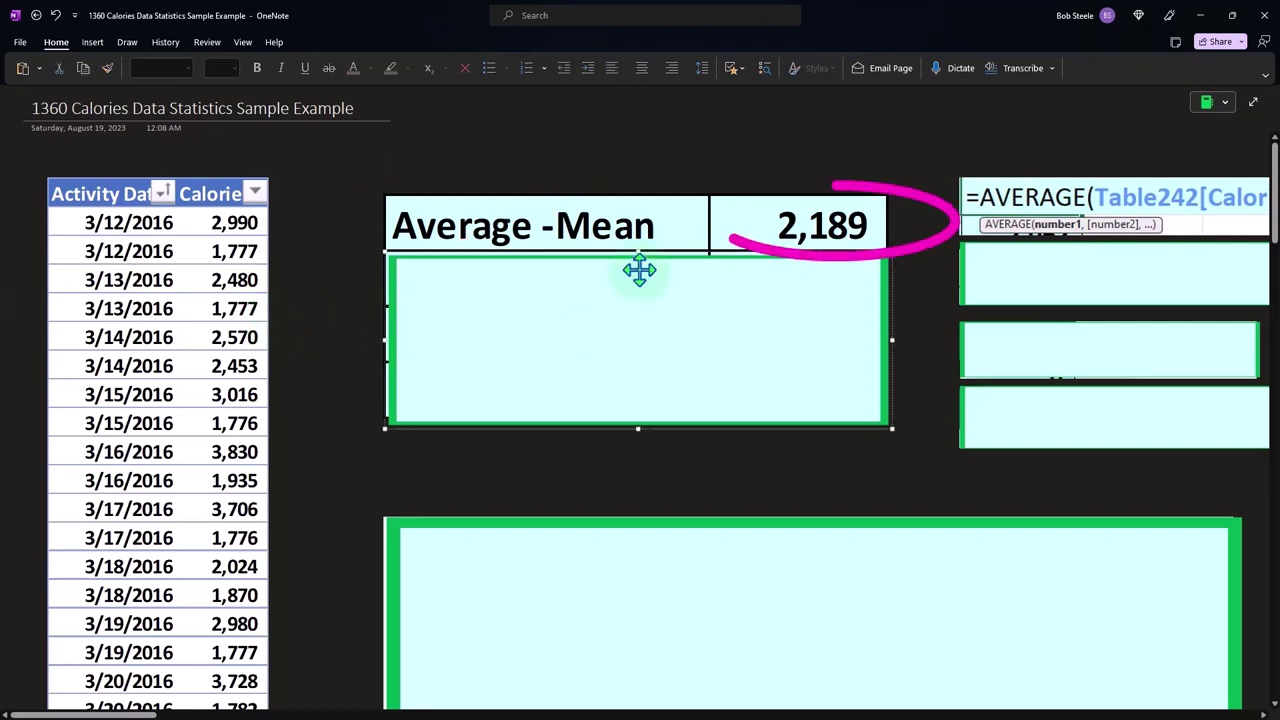
{"action": "left_click_drag", "start_coordinate": [639, 253], "coordinate": [641, 302]}
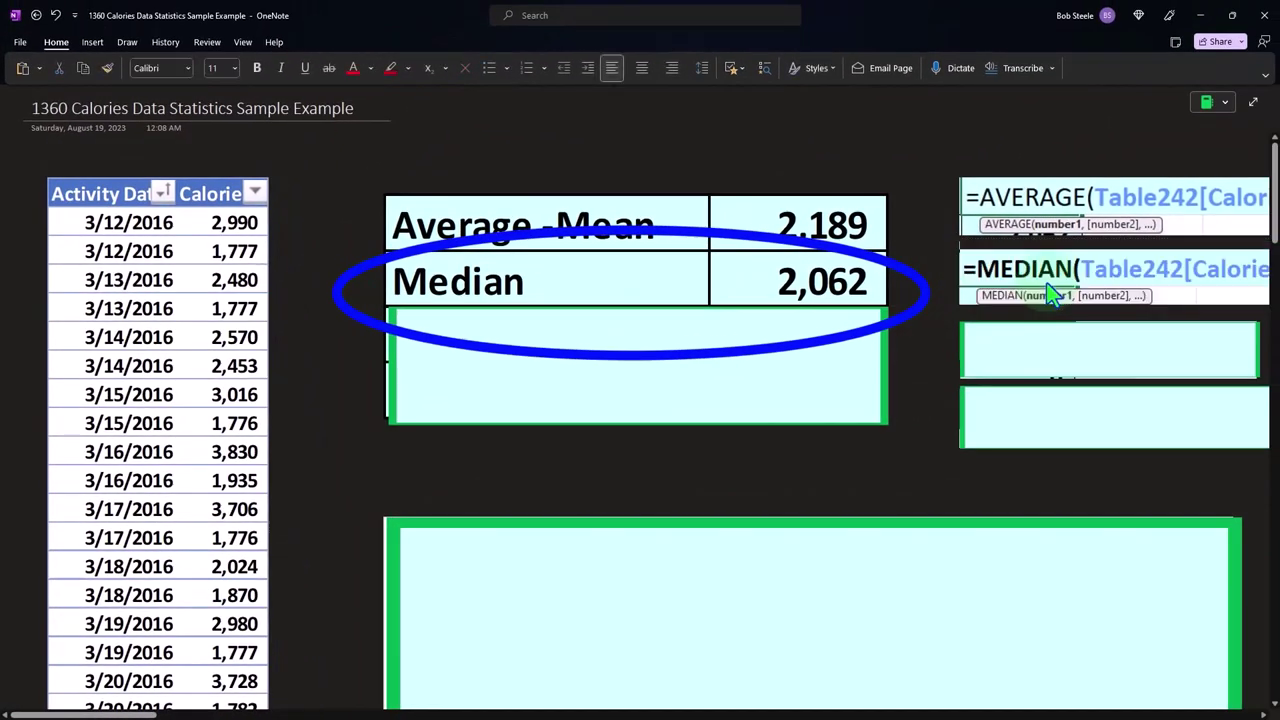
Step: Uncover the Max row of 4,562 and remove the cover over the MAX formula
{"action": "left_click", "coordinate": [674, 337]}
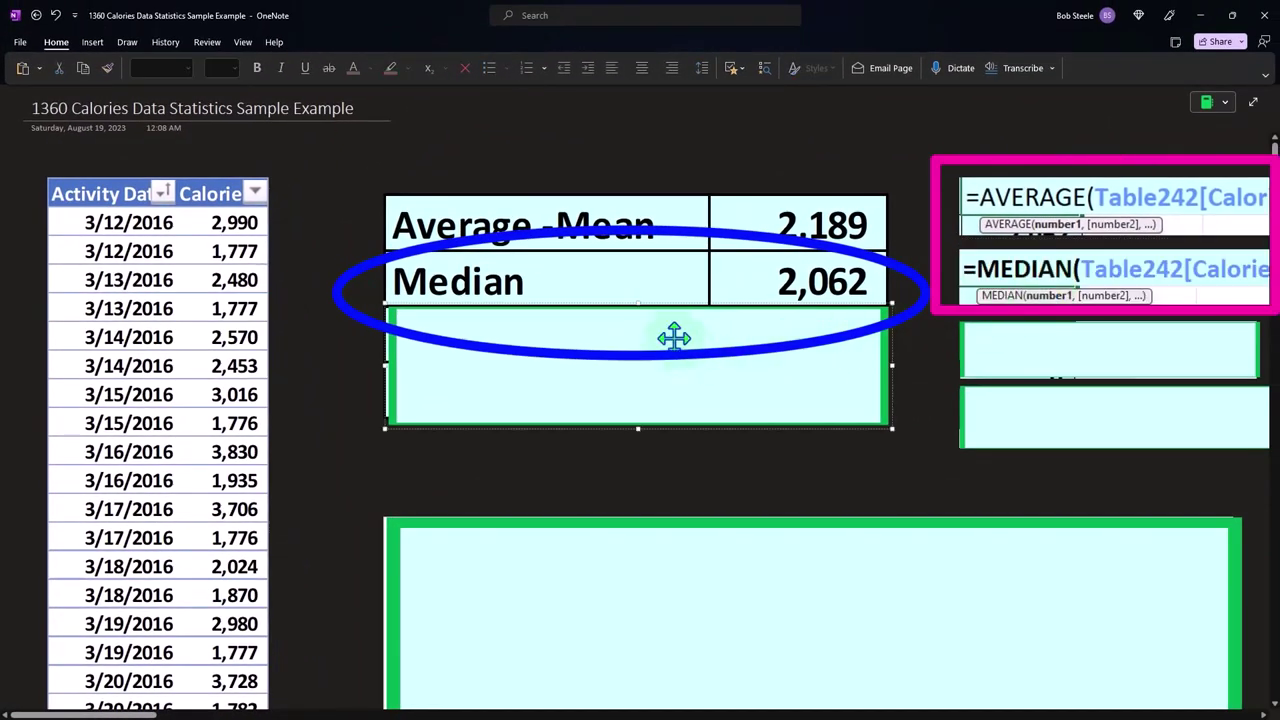
{"action": "left_click_drag", "start_coordinate": [643, 303], "coordinate": [644, 354]}
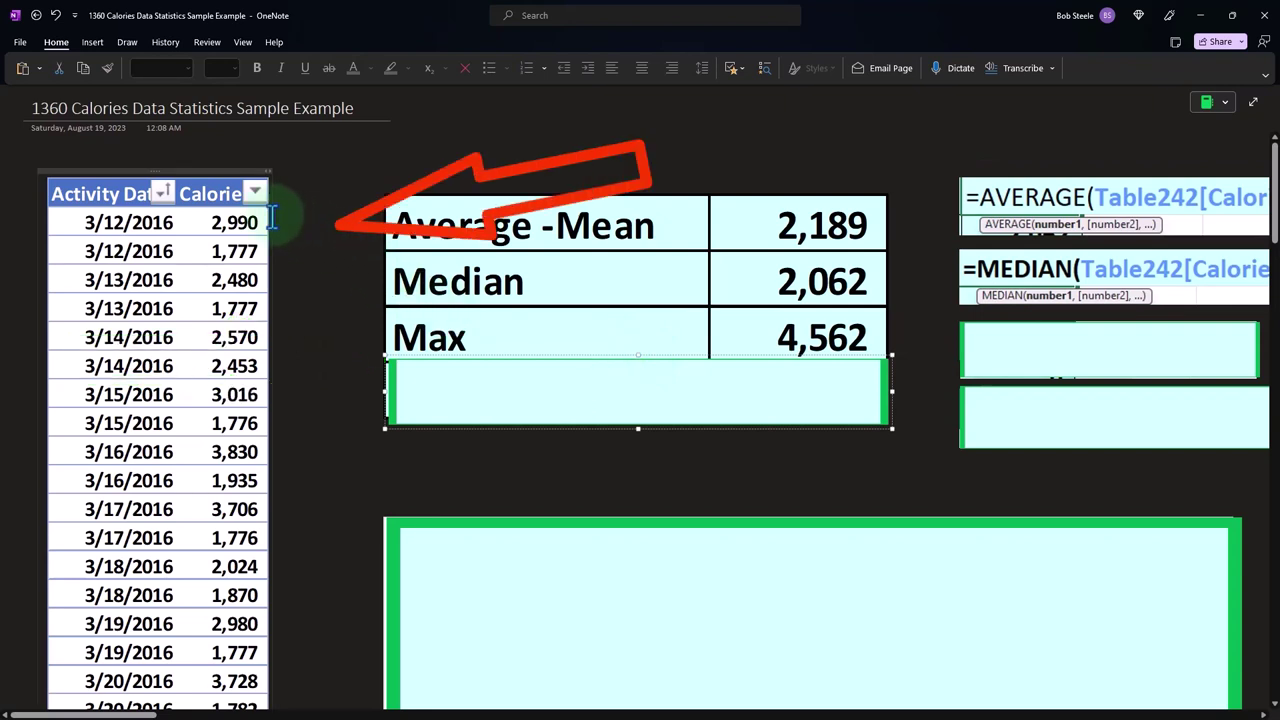
{"action": "left_click", "coordinate": [1030, 356]}
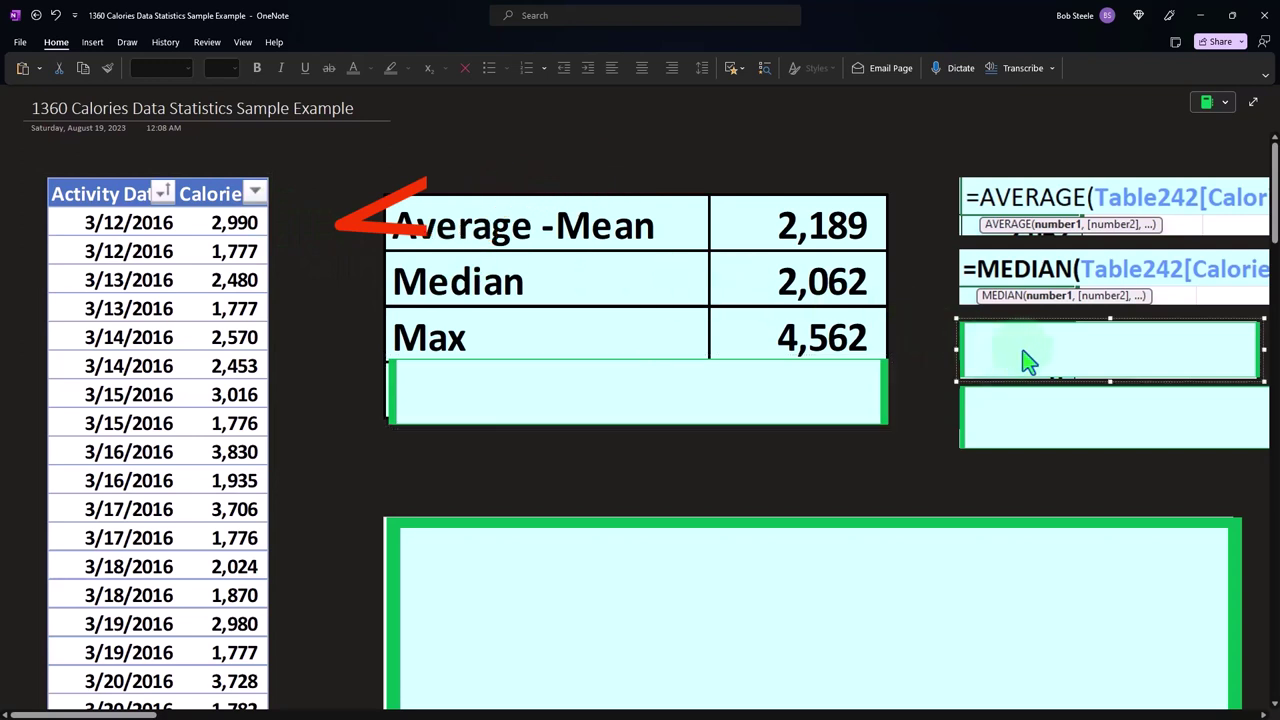
{"action": "key", "text": "ctrl+v"}
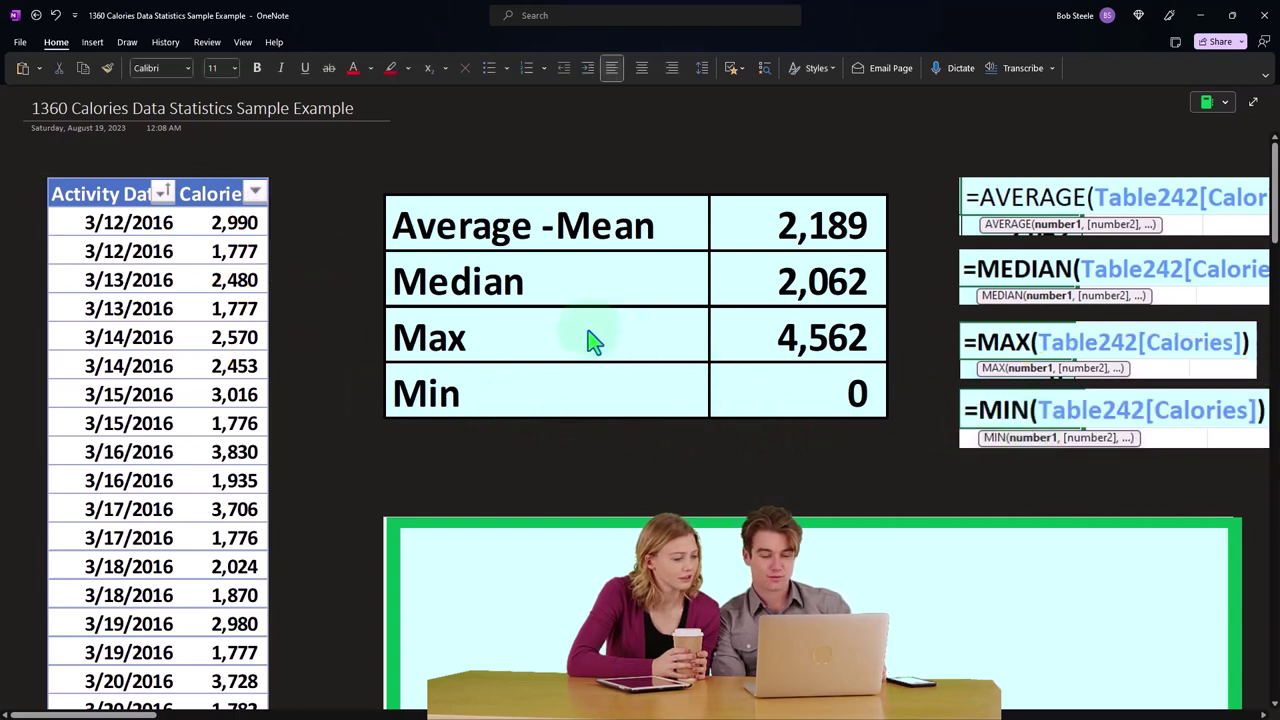
Step: Delete the green cover to reveal the calorie histogram, binned 0–370 up to 4,440–4,810
{"action": "scroll", "coordinate": [588, 333], "scroll_direction": "down", "scroll_amount": 2}
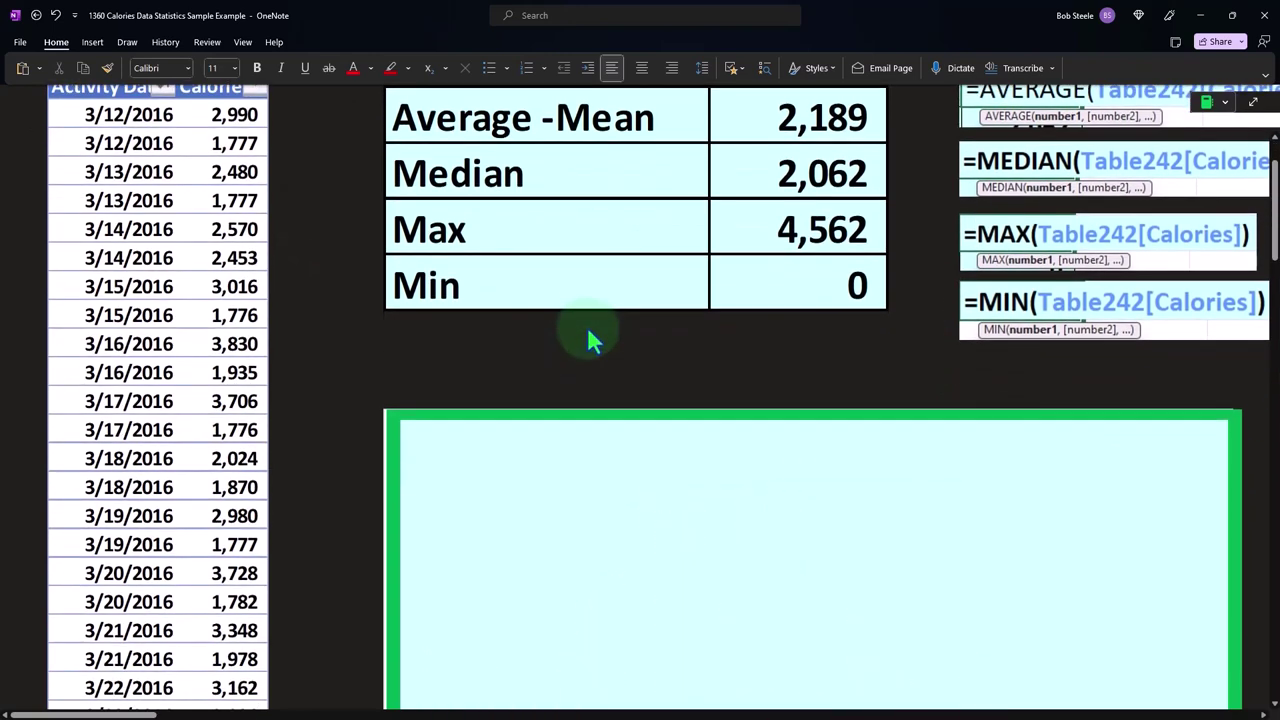
{"action": "scroll", "coordinate": [590, 326], "scroll_direction": "down", "scroll_amount": 2}
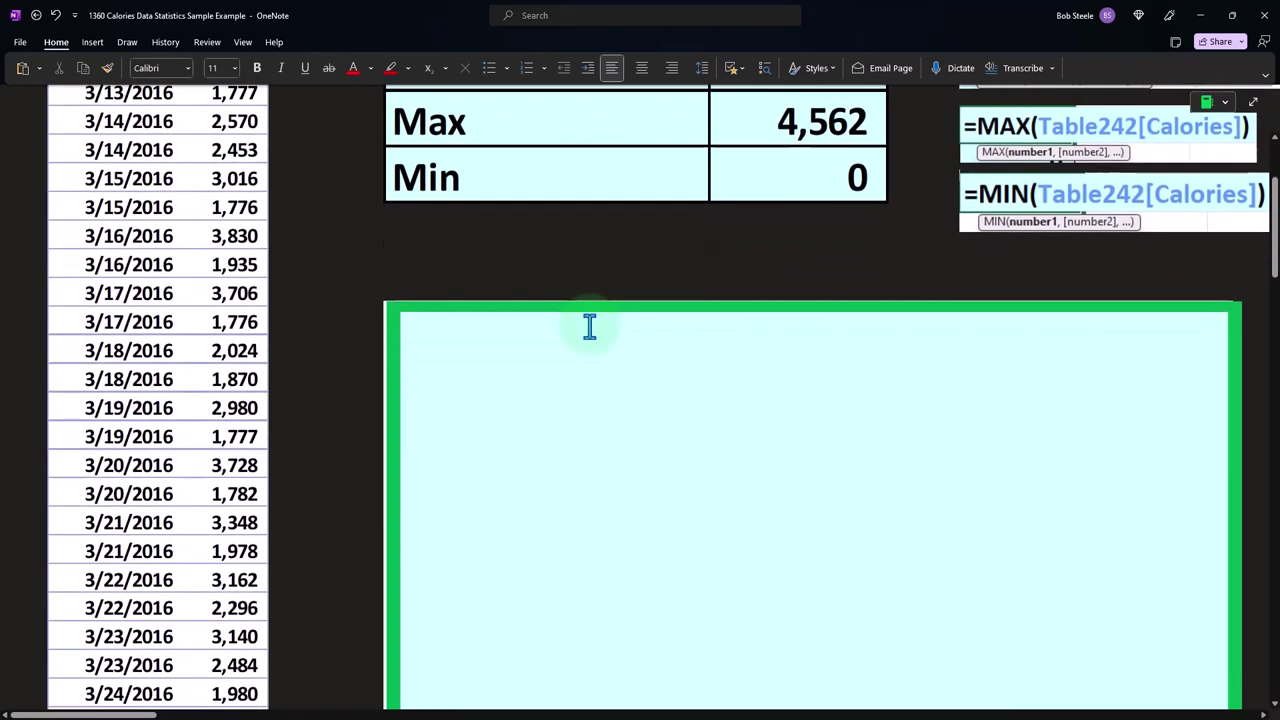
{"action": "left_click", "coordinate": [611, 354]}
{"action": "left_click_drag", "start_coordinate": [811, 300], "coordinate": [813, 416]}
{"action": "key", "text": "Delete"}
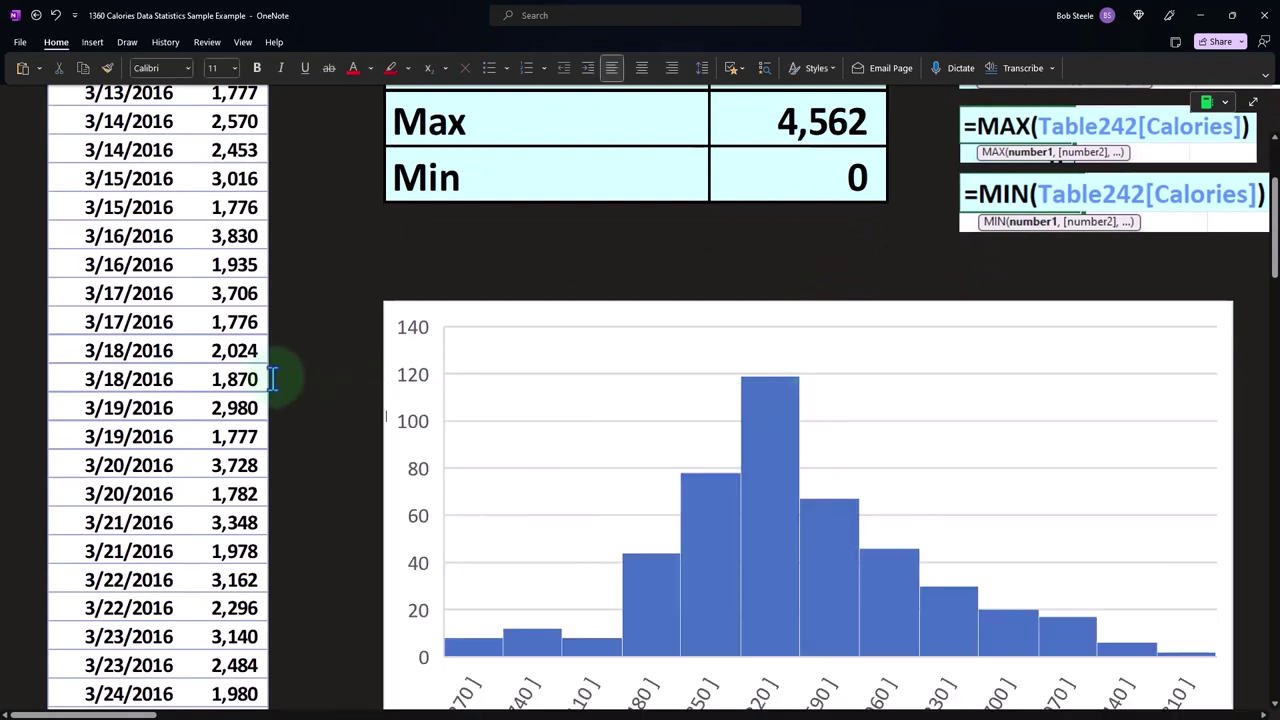
{"action": "scroll", "coordinate": [272, 378], "scroll_direction": "down", "scroll_amount": 2}
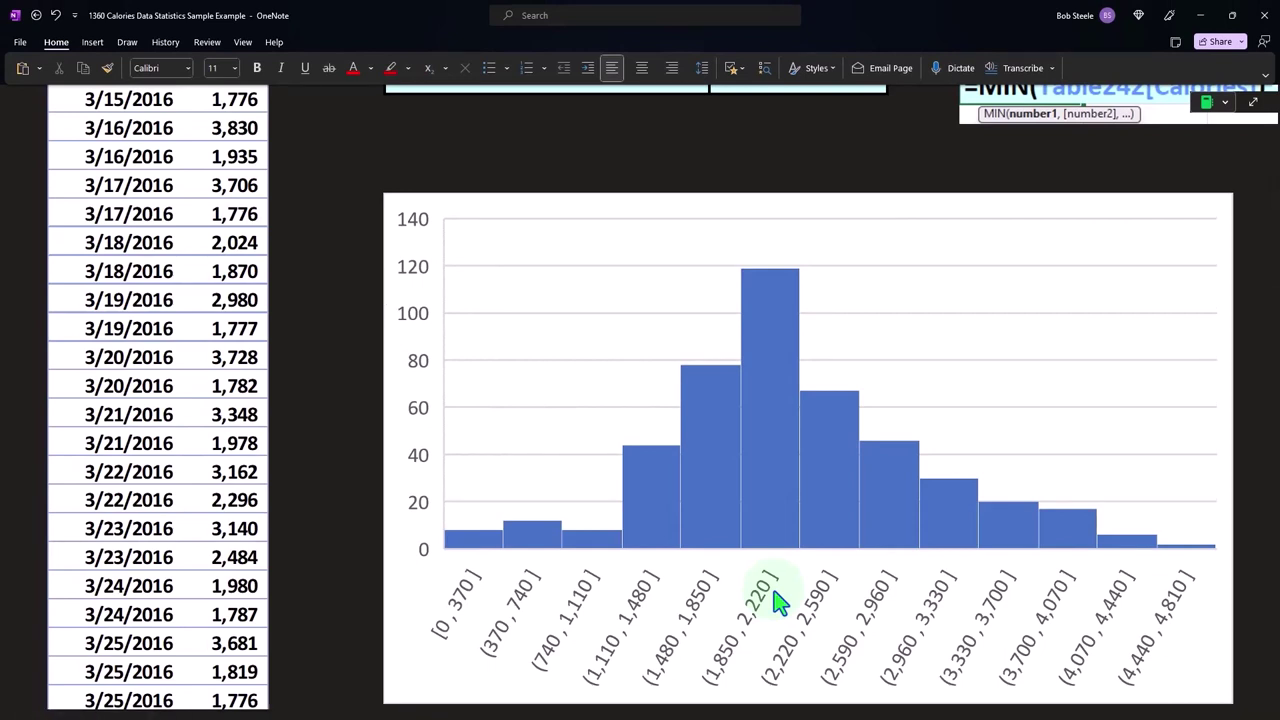
{"action": "left_click", "coordinate": [753, 502]}
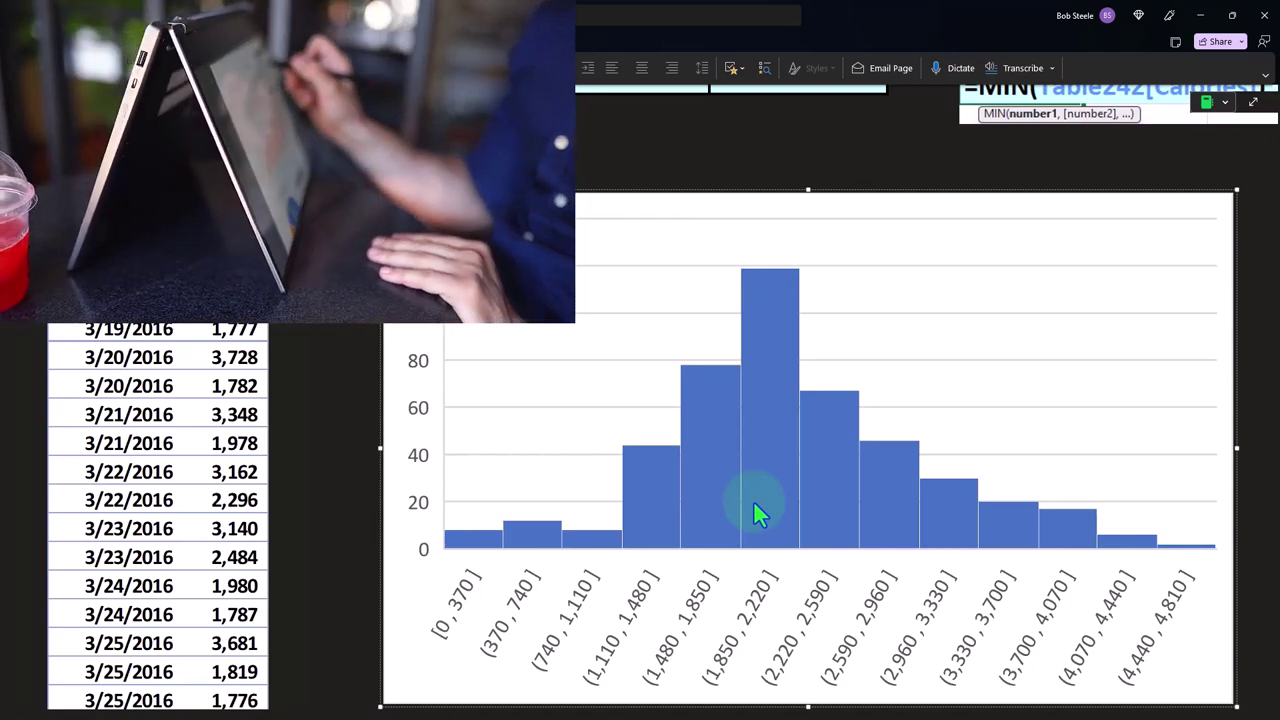
{"action": "scroll", "coordinate": [740, 541], "scroll_direction": "up", "scroll_amount": 3}
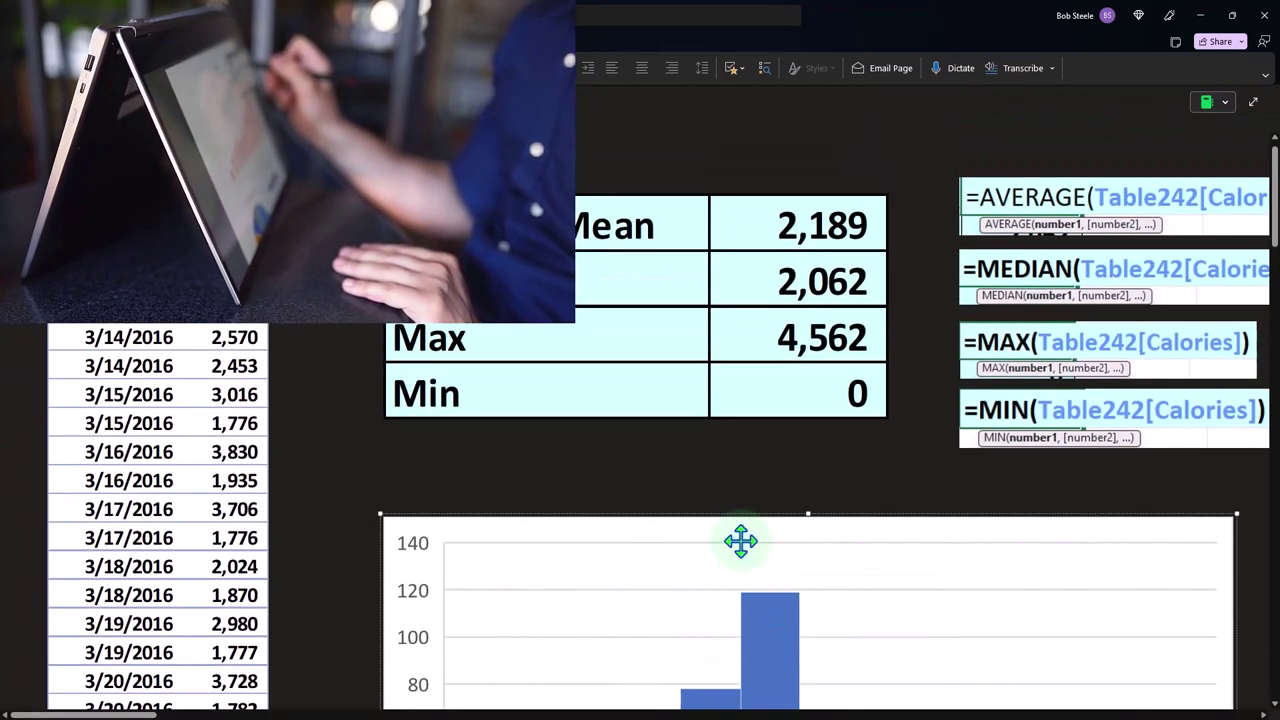
{"action": "left_click_drag", "start_coordinate": [140, 714], "coordinate": [255, 714]}
{"action": "left_click", "coordinate": [615, 435]}
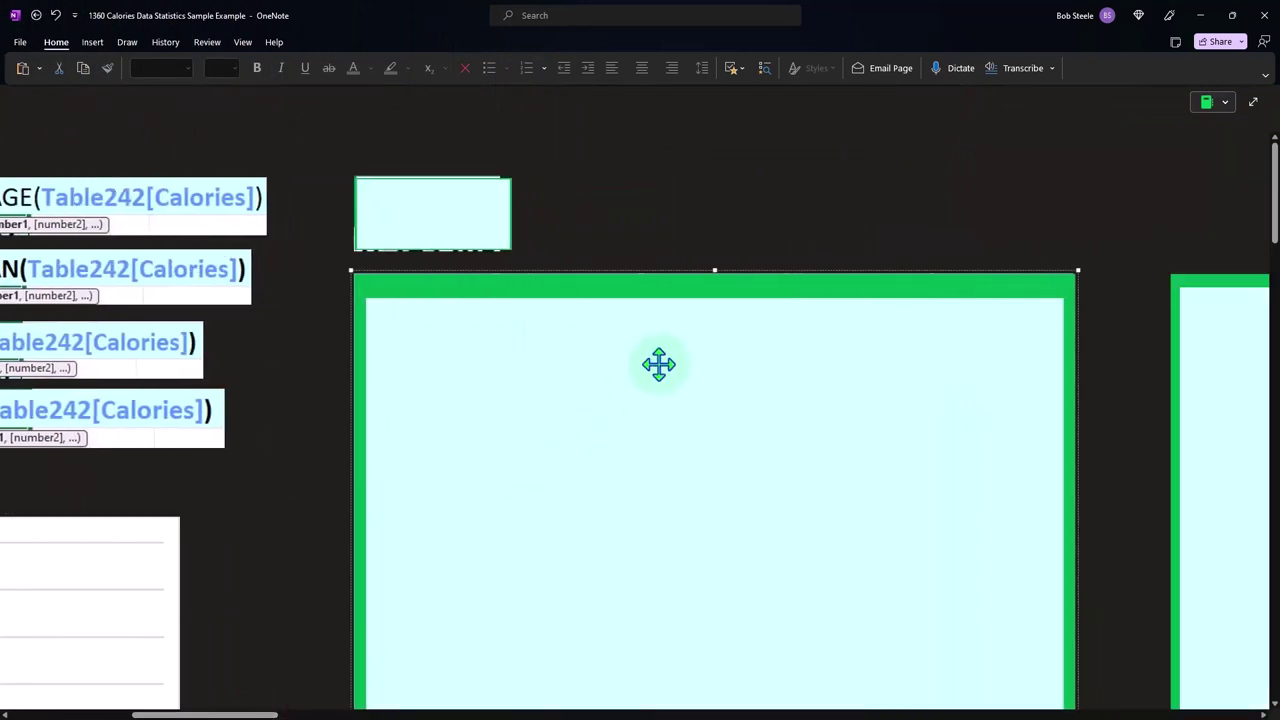
{"action": "scroll", "coordinate": [419, 480], "scroll_direction": "down", "scroll_amount": 2}
{"action": "scroll", "coordinate": [419, 480], "scroll_direction": "down", "scroll_amount": 1}
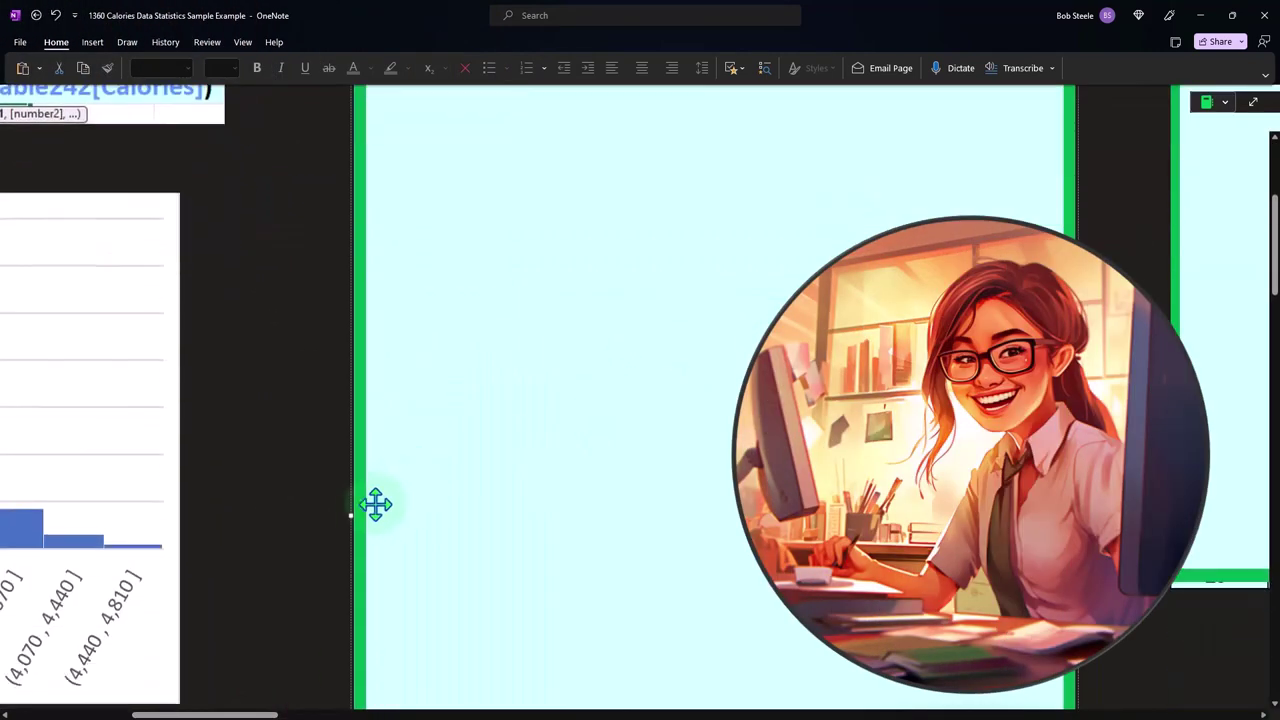
{"action": "left_click_drag", "start_coordinate": [352, 517], "coordinate": [451, 529]}
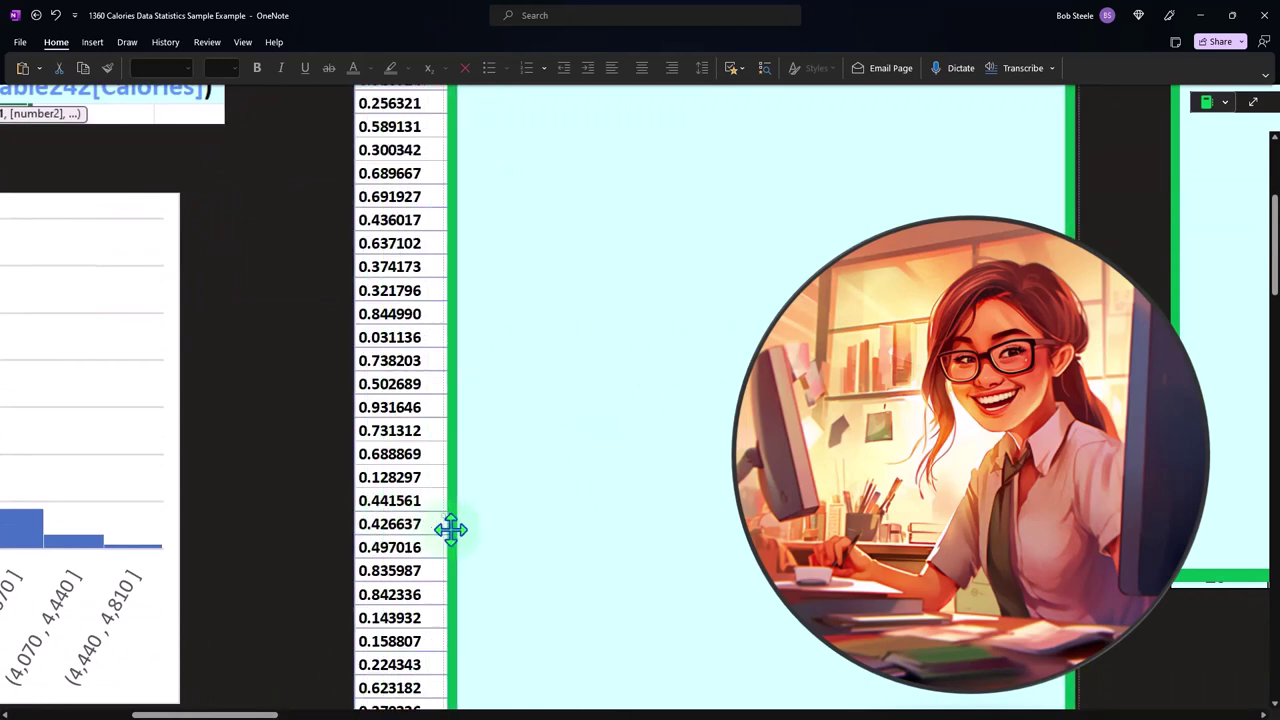
{"action": "scroll", "coordinate": [451, 529], "scroll_direction": "up", "scroll_amount": 2}
{"action": "scroll", "coordinate": [451, 529], "scroll_direction": "up", "scroll_amount": 1}
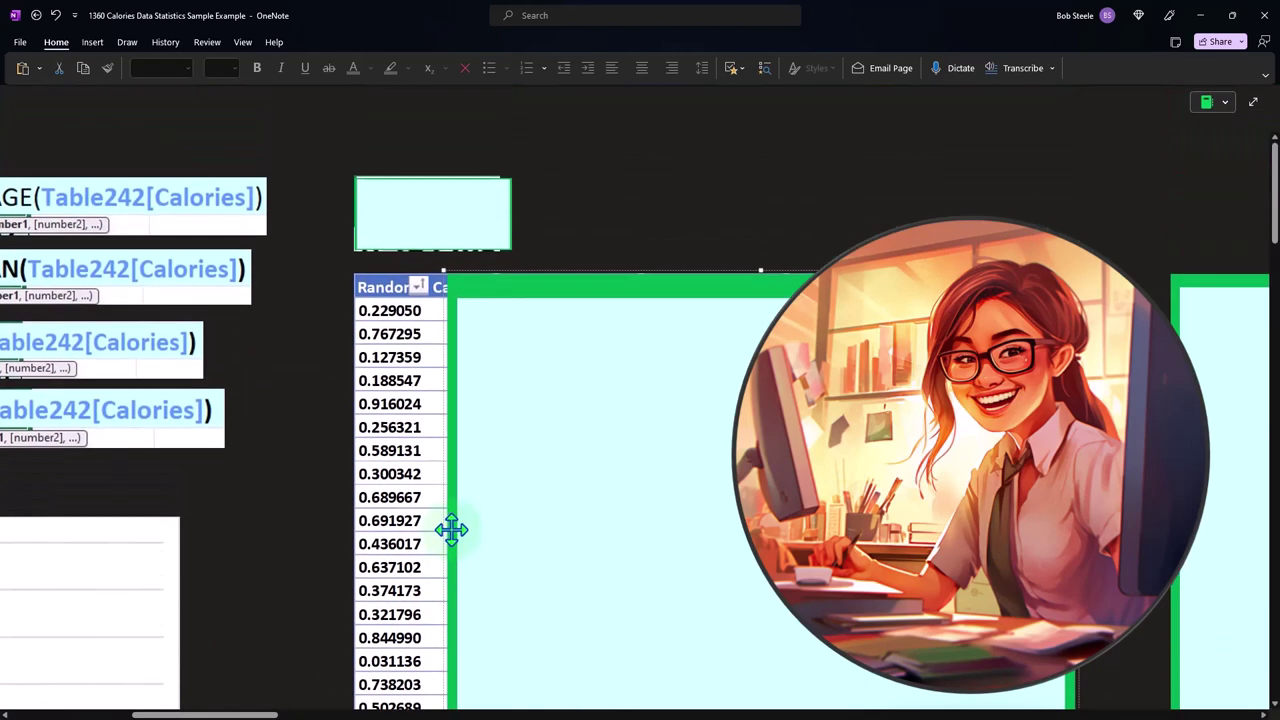
{"action": "scroll", "coordinate": [262, 704], "scroll_direction": "left", "scroll_amount": 2}
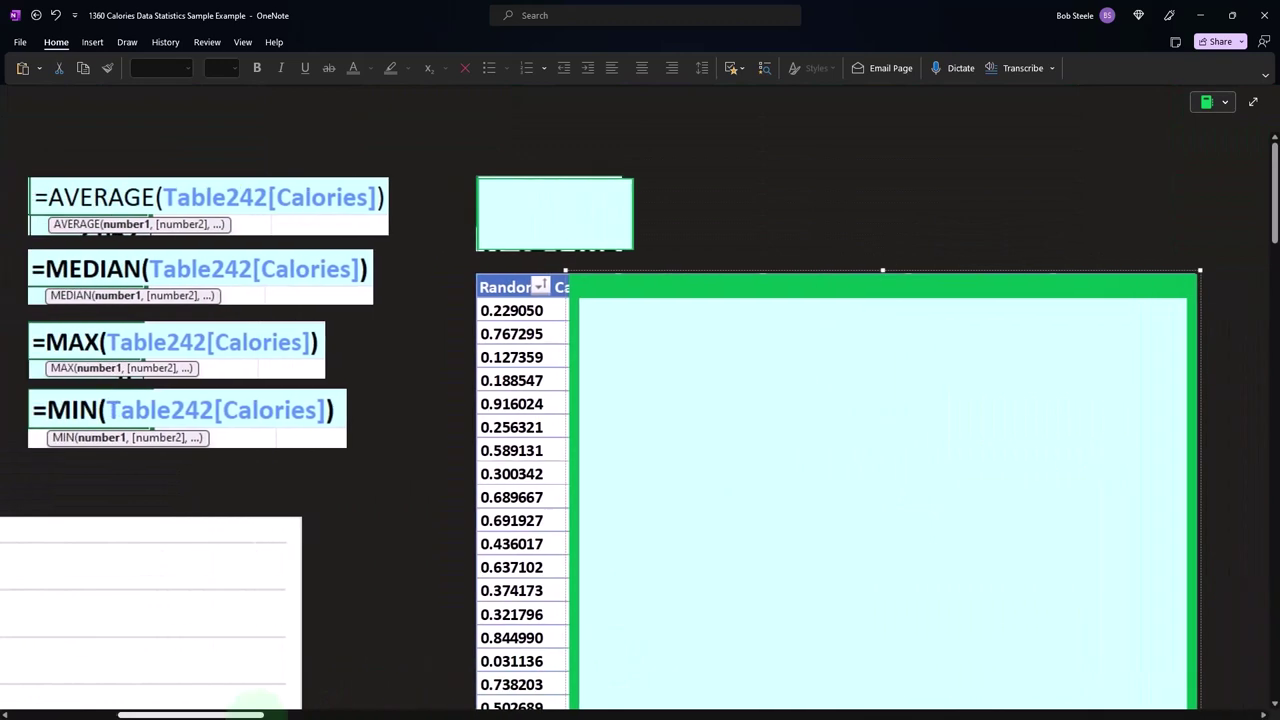
{"action": "scroll", "coordinate": [258, 702], "scroll_direction": "left", "scroll_amount": 10}
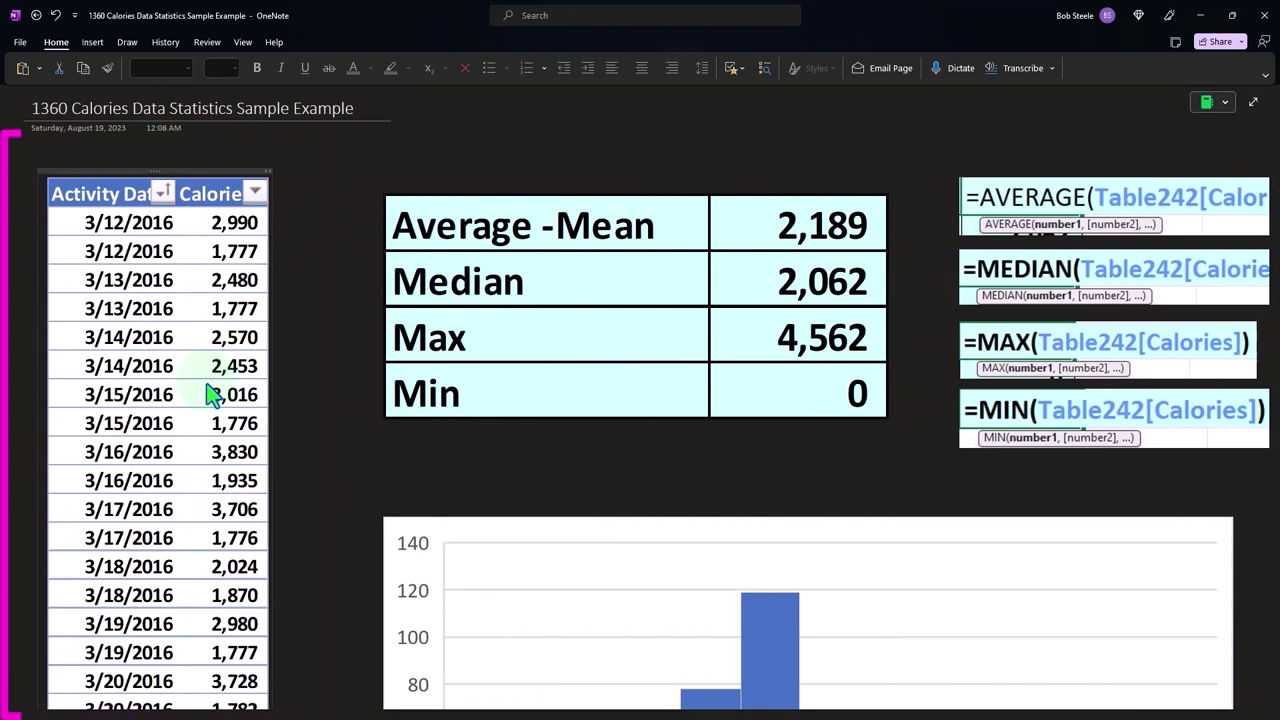
{"action": "scroll", "coordinate": [381, 226], "scroll_direction": "right", "scroll_amount": 15}
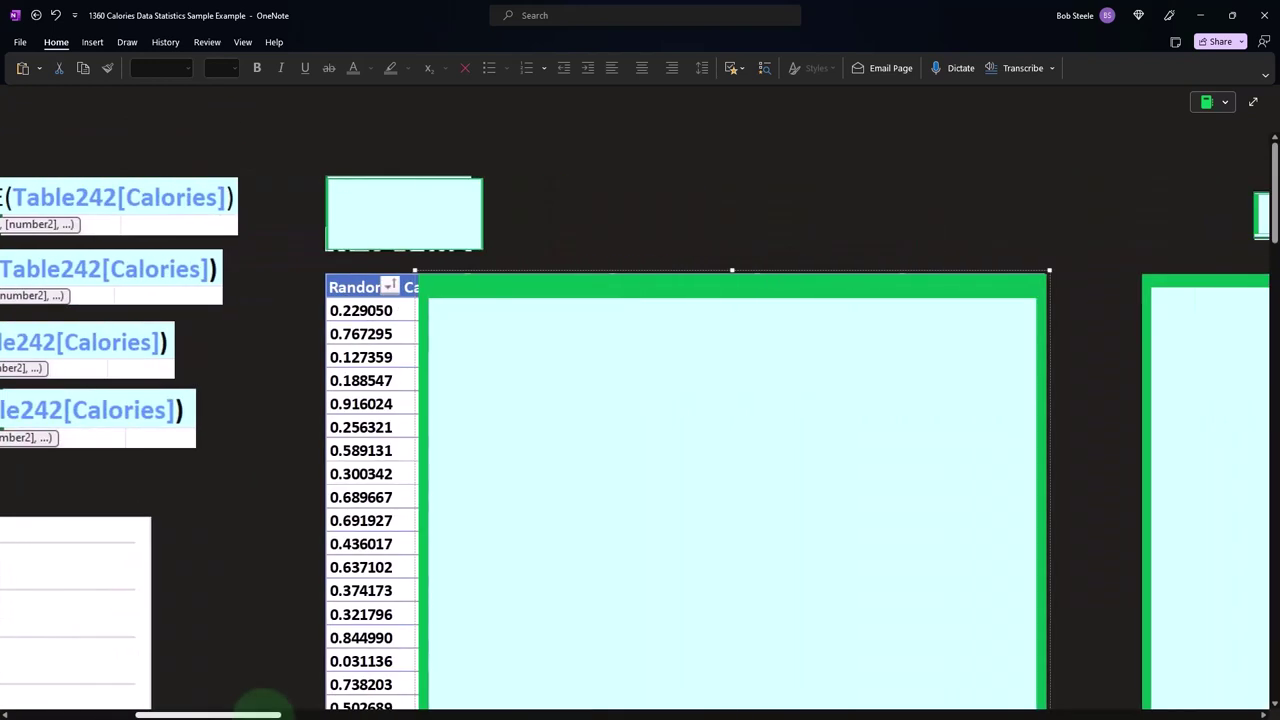
{"action": "left_click", "coordinate": [381, 218]}
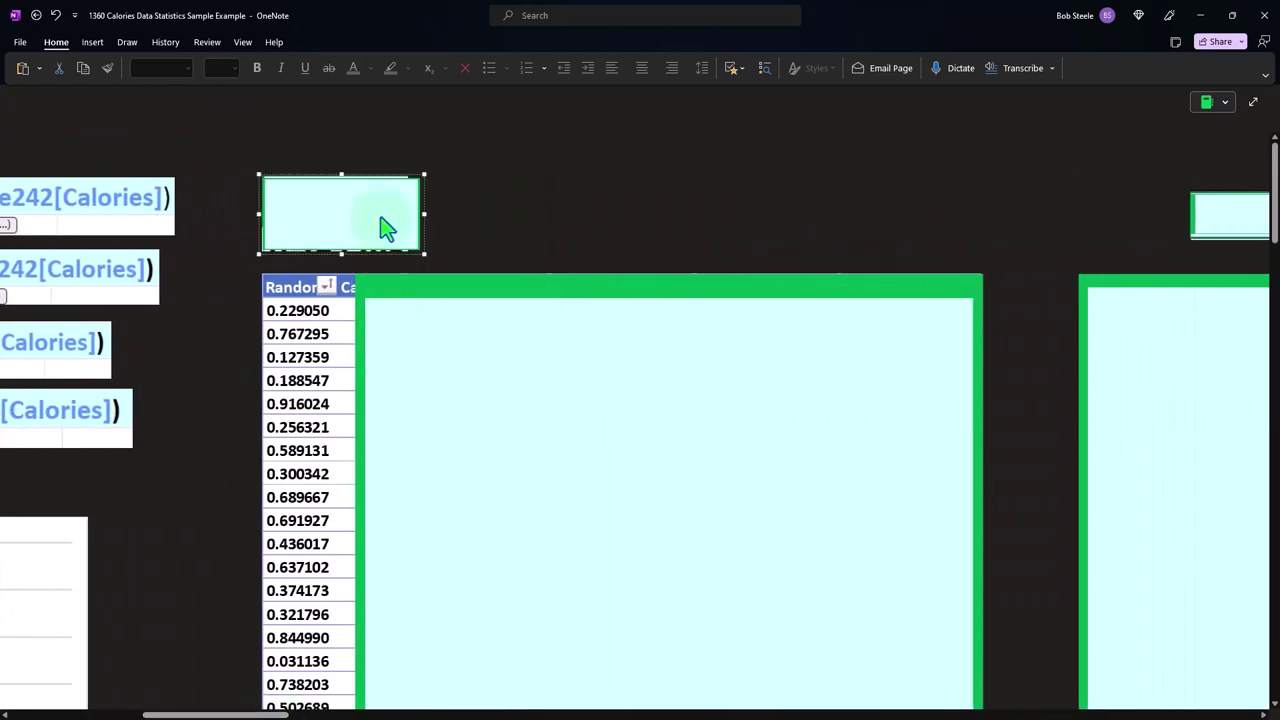
Step: Reveal the =RAND() formula above the Random column and browse the Random/Calories tables
{"action": "double_click", "coordinate": [381, 220]}
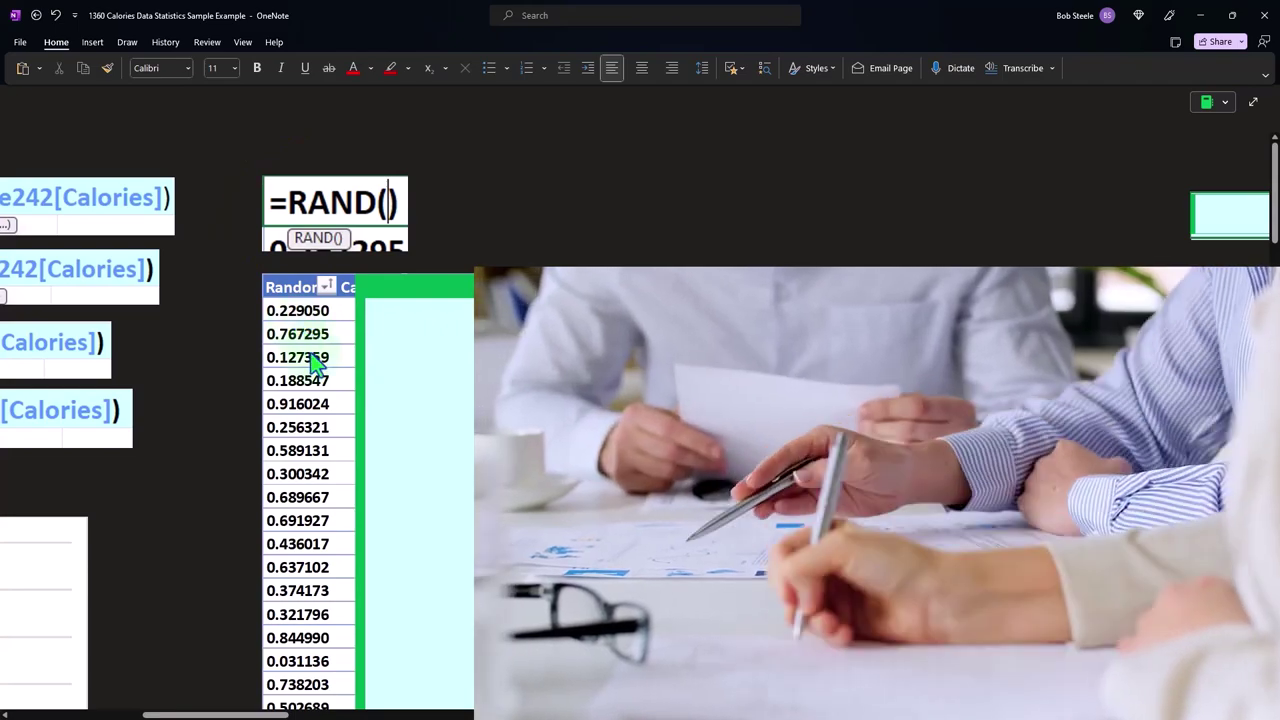
{"action": "scroll", "coordinate": [305, 340], "scroll_direction": "down", "scroll_amount": 4}
{"action": "scroll", "coordinate": [313, 365], "scroll_direction": "down", "scroll_amount": 8}
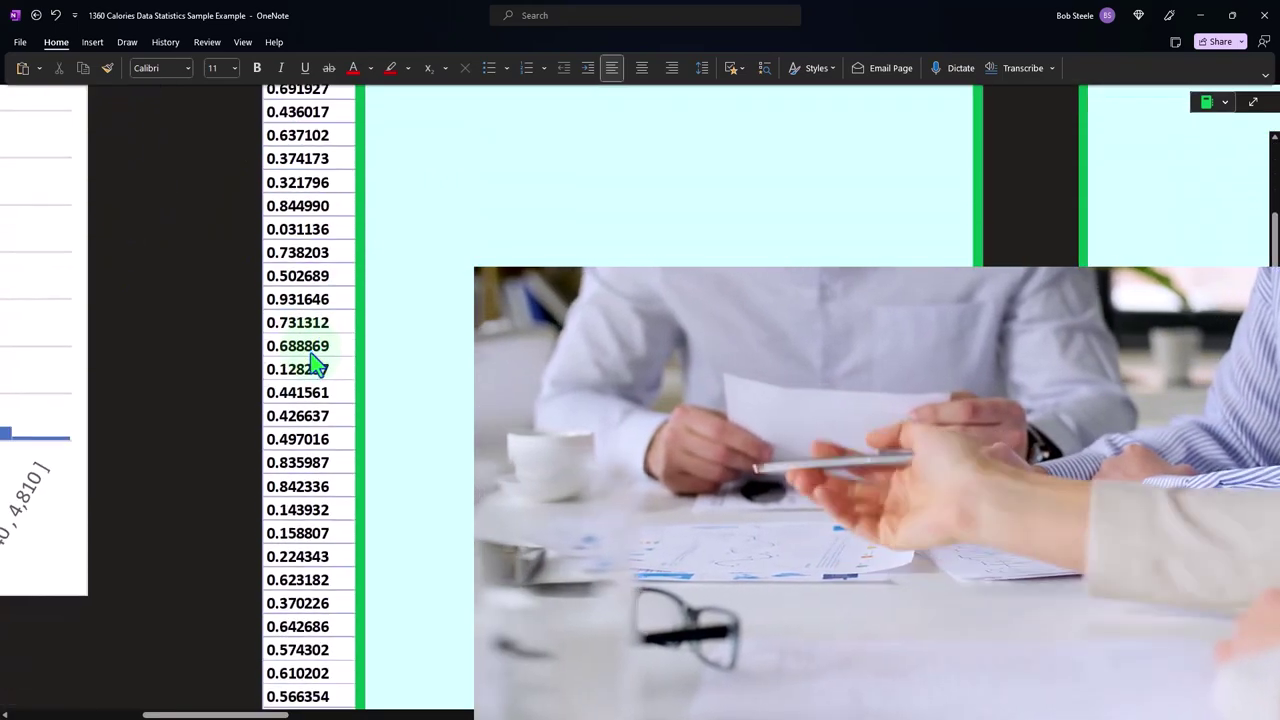
{"action": "scroll", "coordinate": [313, 365], "scroll_direction": "up", "scroll_amount": 12}
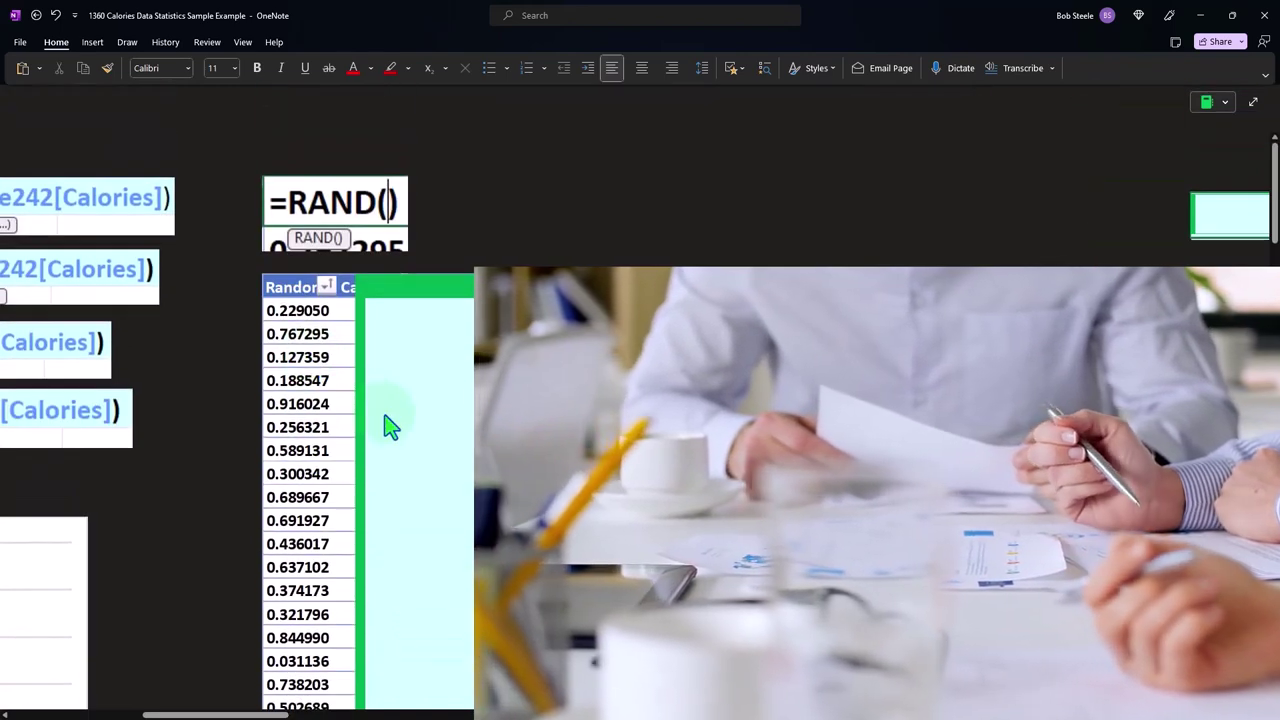
{"action": "left_click", "coordinate": [390, 425]}
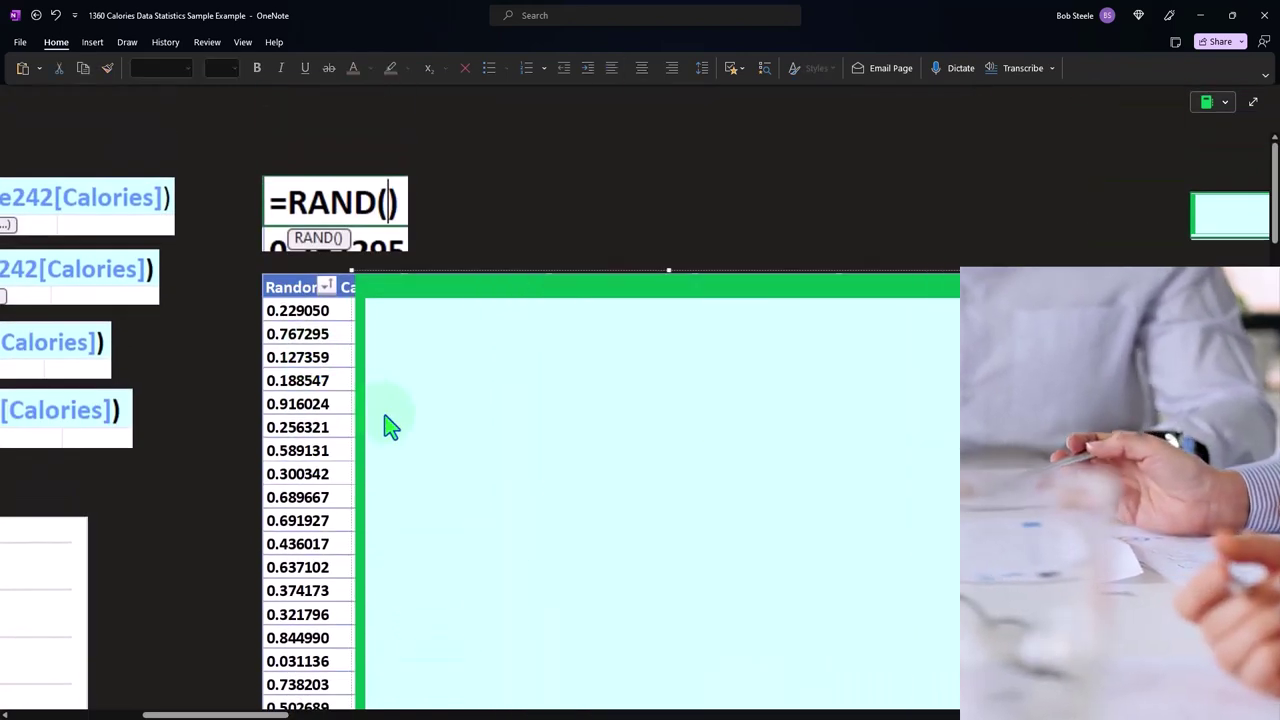
{"action": "scroll", "coordinate": [390, 425], "scroll_direction": "down", "scroll_amount": 2}
Step: Shrink the large green cover to uncover the five Random/Calories sample tables
{"action": "left_click_drag", "start_coordinate": [352, 627], "coordinate": [406, 620]}
{"action": "scroll", "coordinate": [395, 590], "scroll_direction": "up", "scroll_amount": 2}
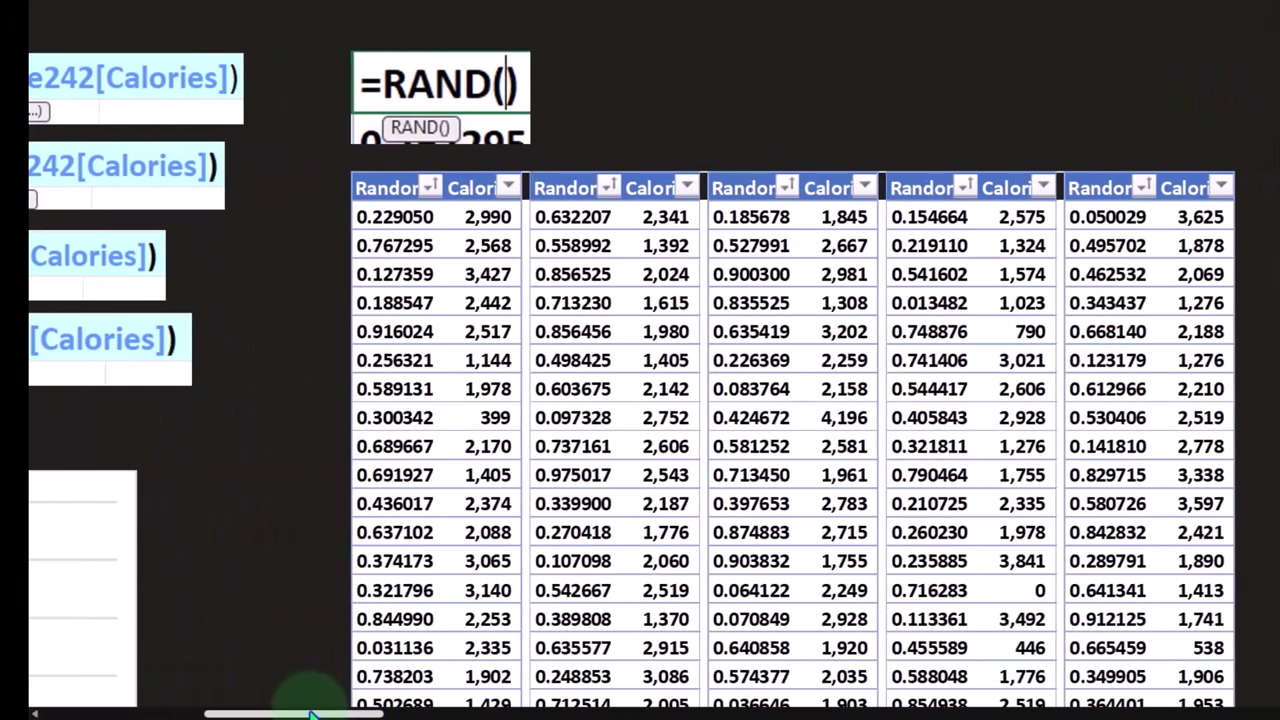
{"action": "left_click_drag", "start_coordinate": [310, 714], "coordinate": [345, 716]}
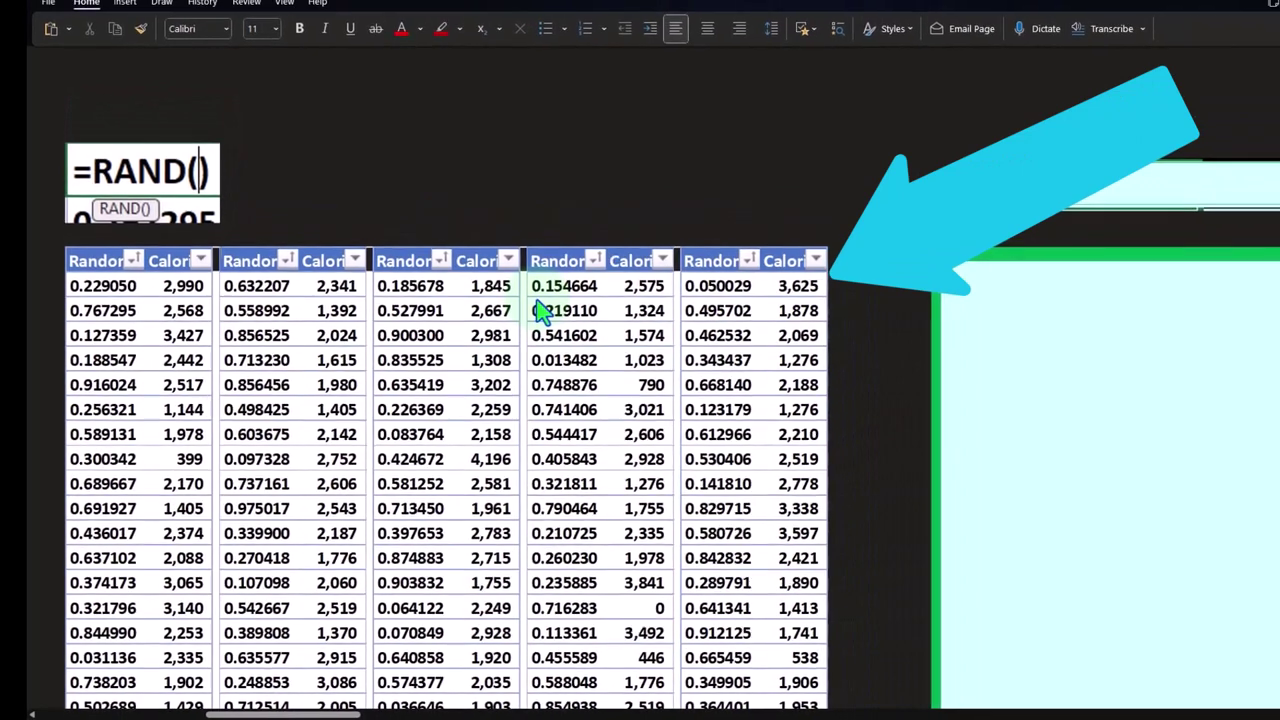
{"action": "left_click", "coordinate": [1058, 440]}
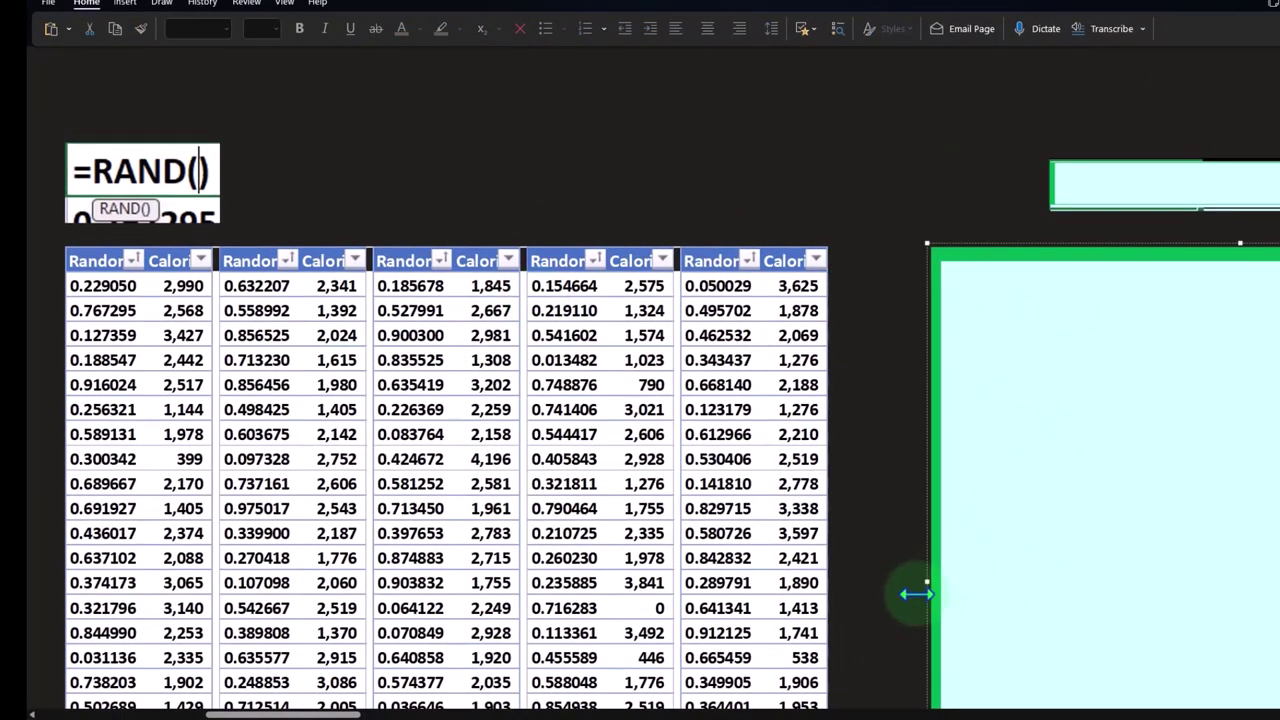
{"action": "left_click_drag", "start_coordinate": [922, 583], "coordinate": [1212, 450]}
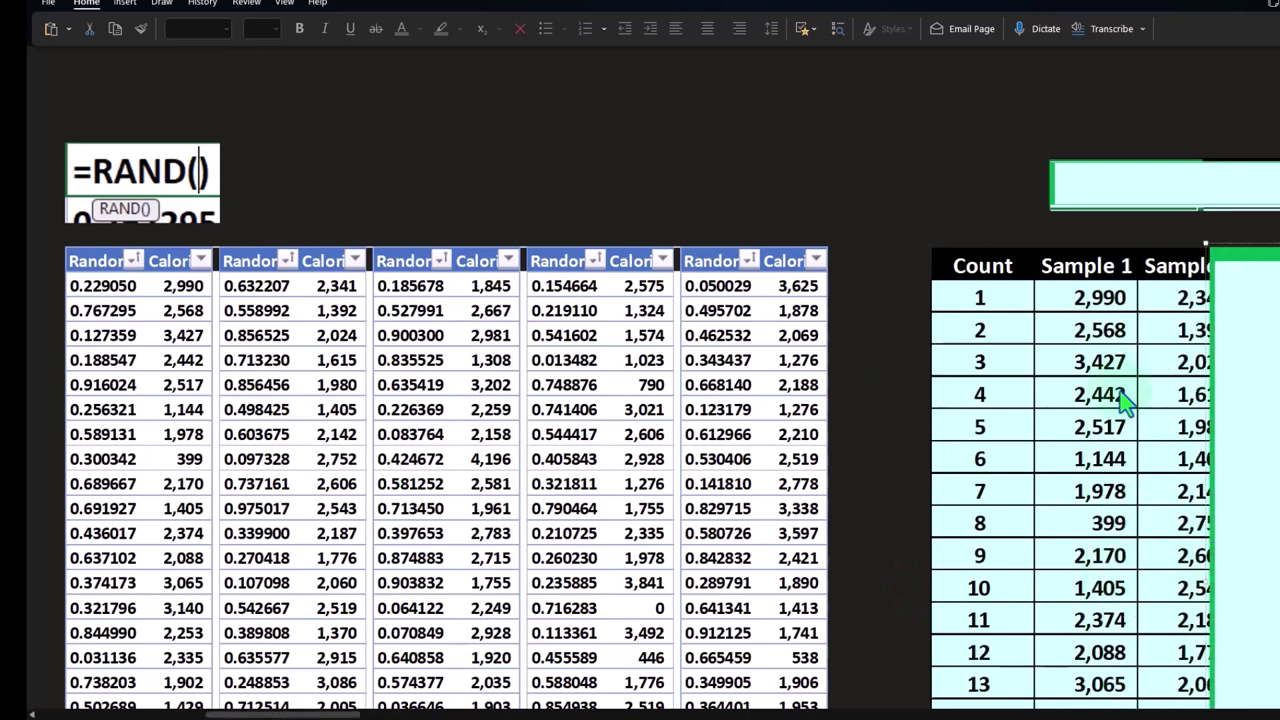
{"action": "left_click", "coordinate": [1147, 204]}
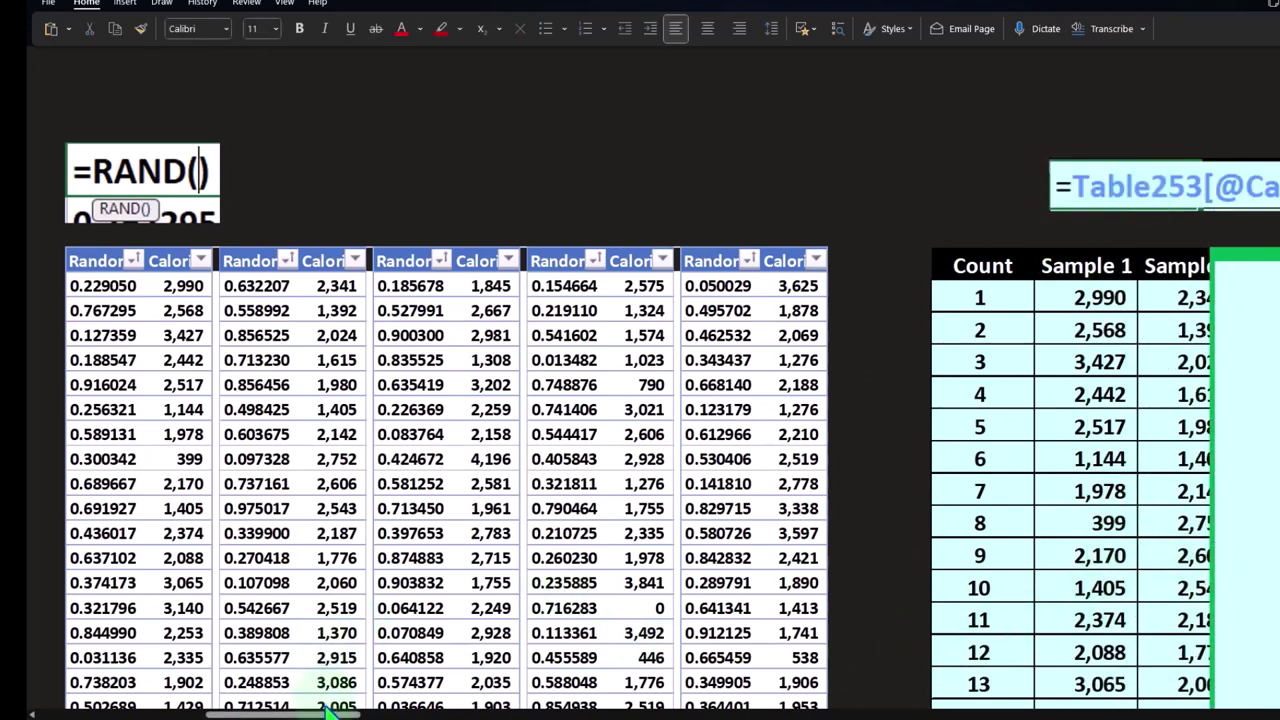
{"action": "left_click_drag", "start_coordinate": [327, 710], "coordinate": [361, 710]}
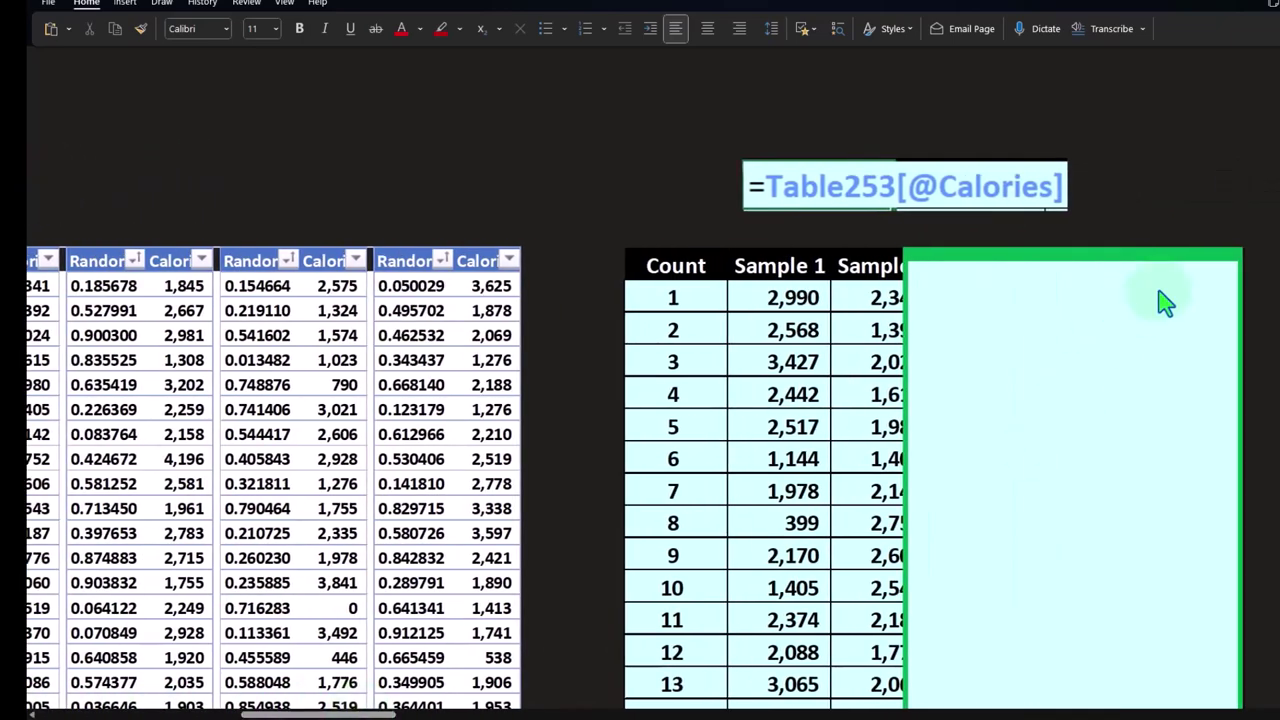
{"action": "left_click", "coordinate": [1100, 329]}
{"action": "key", "text": "Delete"}
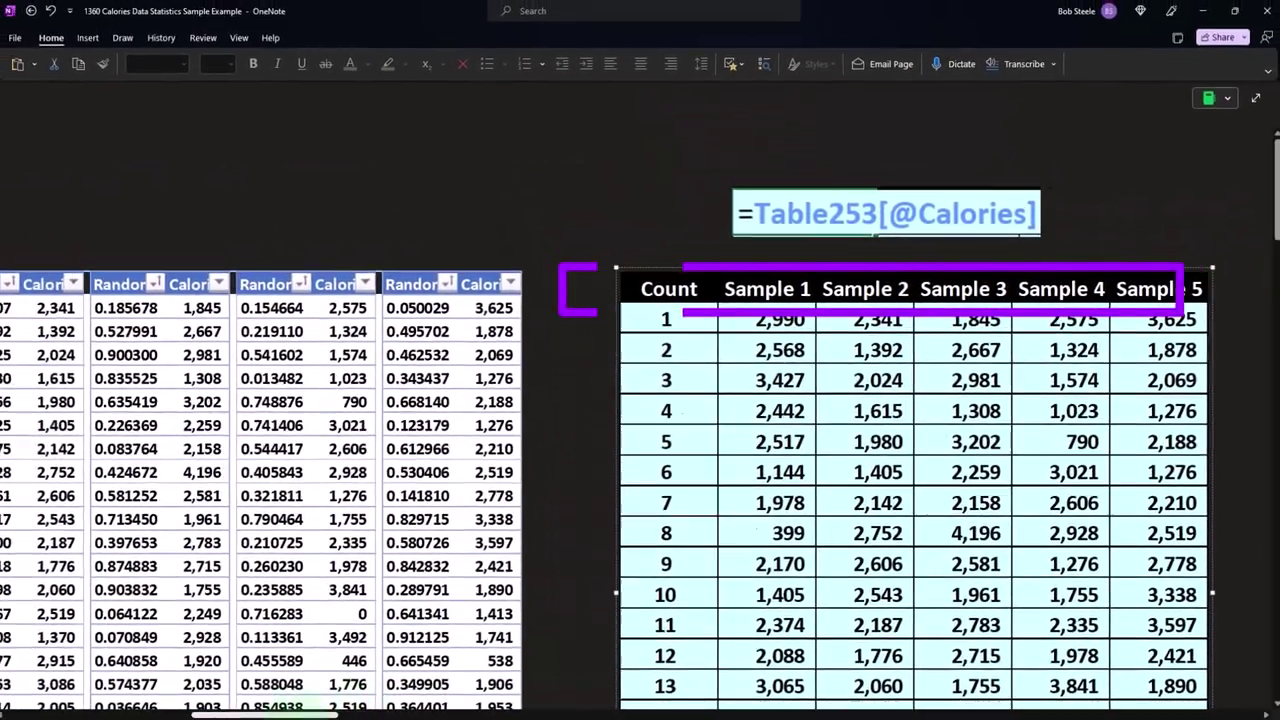
Step: Scroll through the 20-row Count table with its Sample 1–5 columns
{"action": "scroll", "coordinate": [640, 450], "scroll_direction": "left", "scroll_amount": 5}
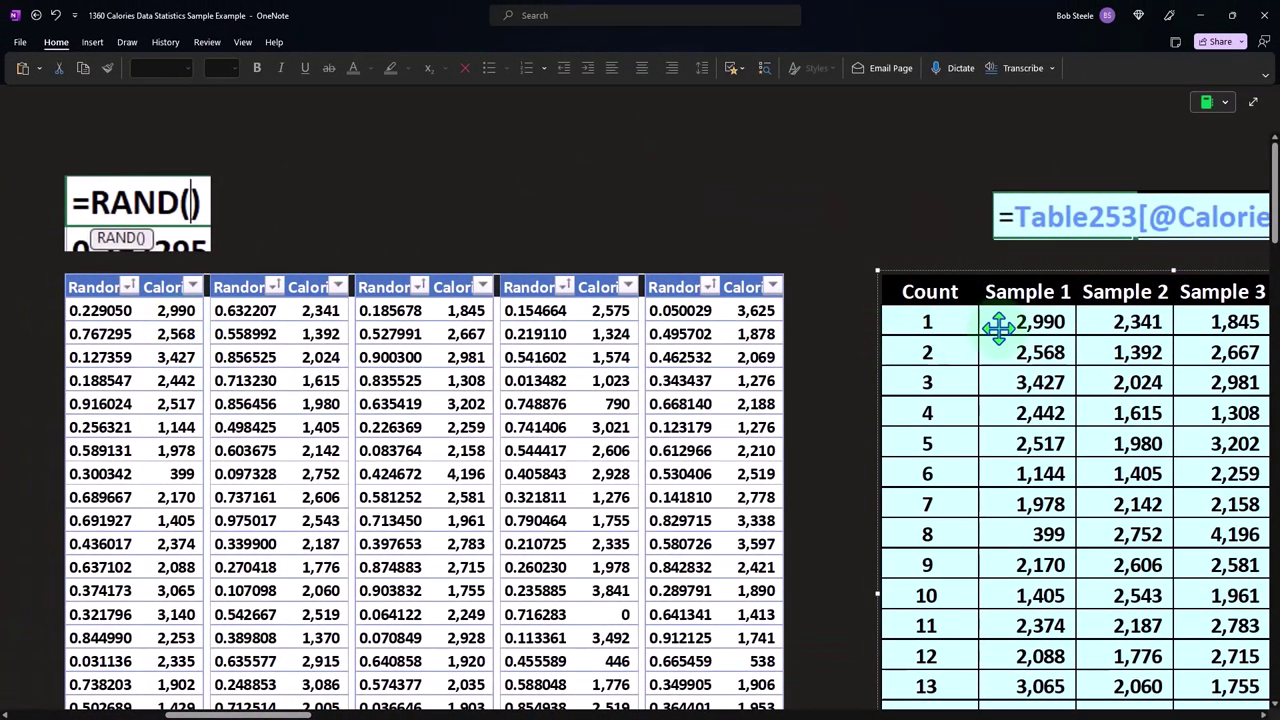
{"action": "scroll", "coordinate": [988, 662], "scroll_direction": "down", "scroll_amount": 5}
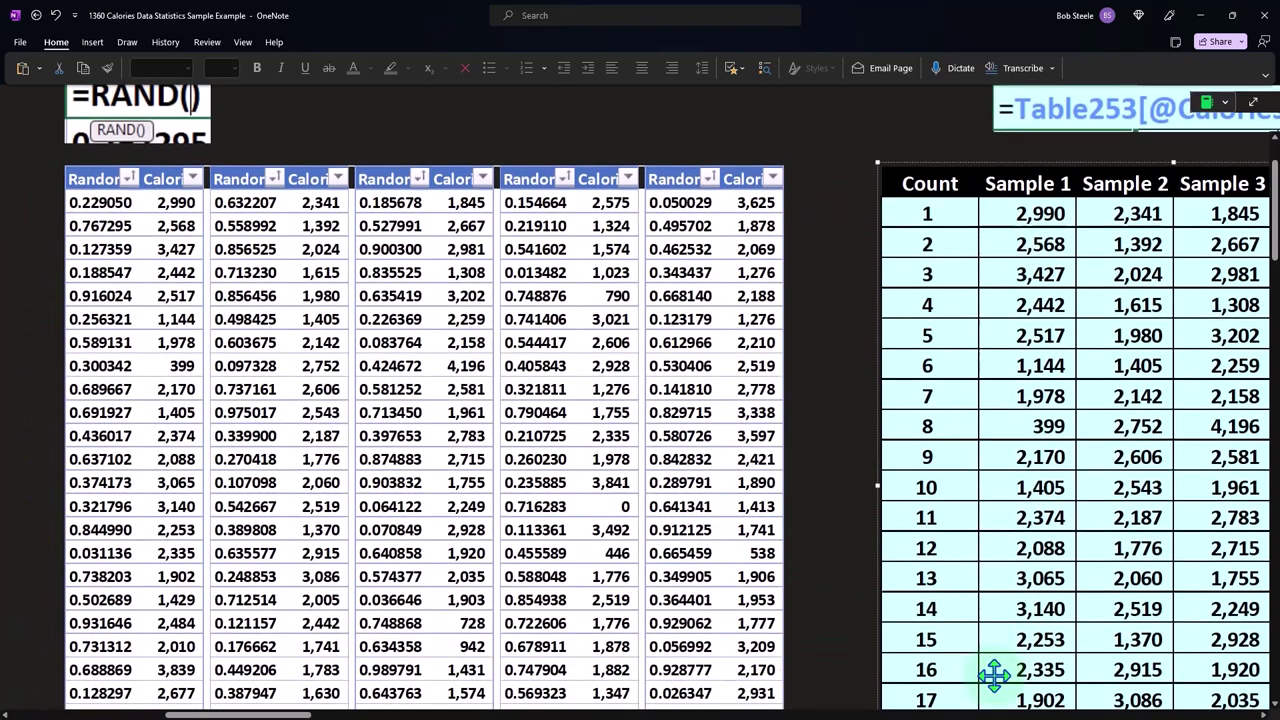
{"action": "scroll", "coordinate": [979, 652], "scroll_direction": "up", "scroll_amount": 5}
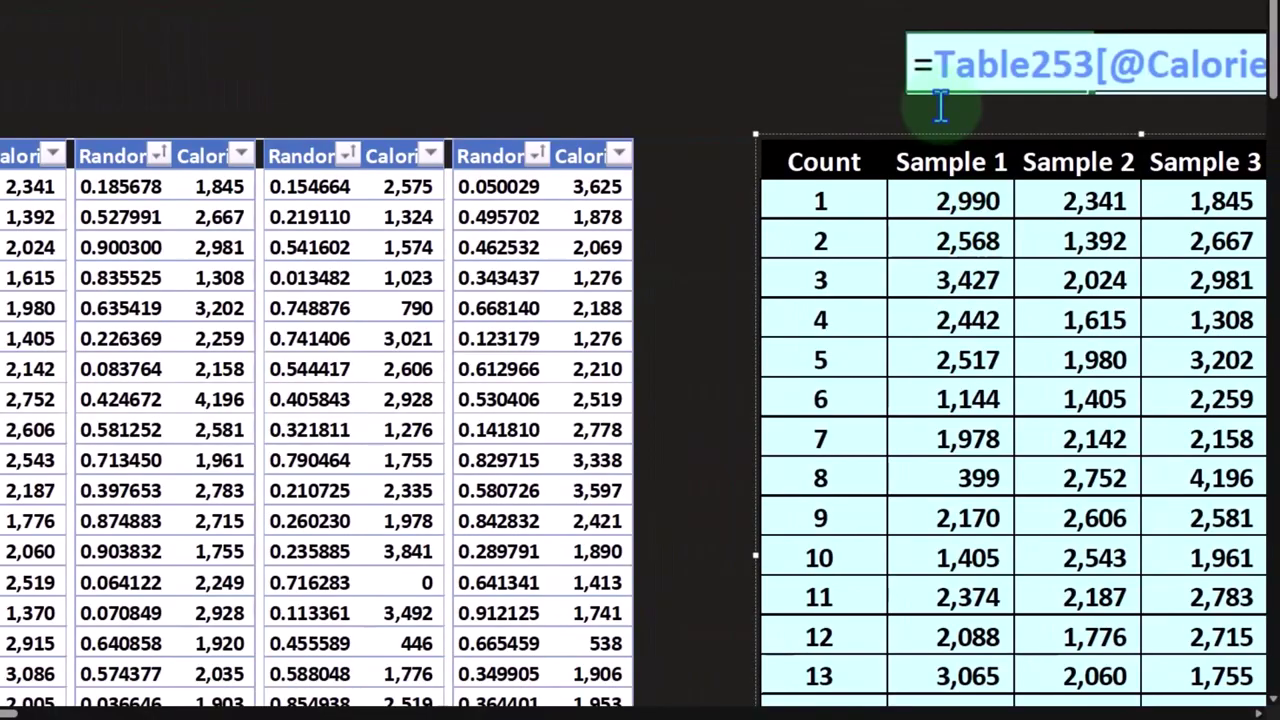
{"action": "scroll", "coordinate": [940, 105], "scroll_direction": "down", "scroll_amount": 5}
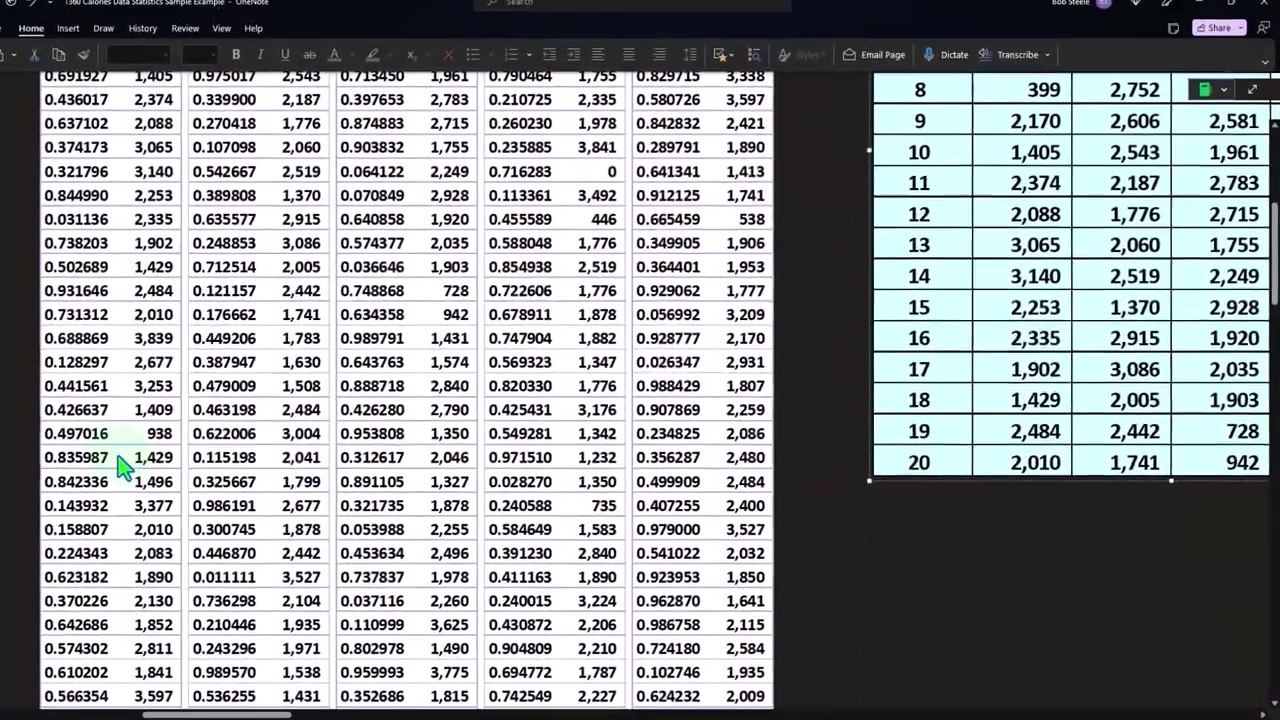
{"action": "scroll", "coordinate": [120, 465], "scroll_direction": "down", "scroll_amount": 4}
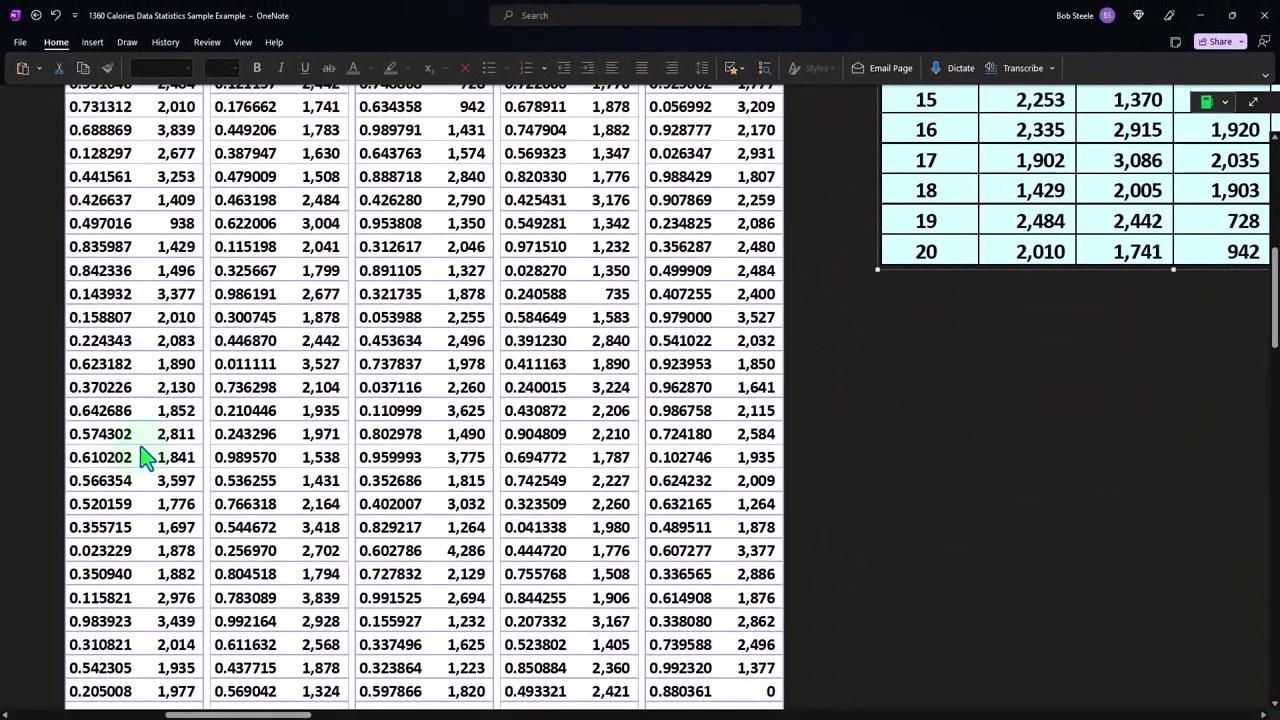
{"action": "scroll", "coordinate": [145, 457], "scroll_direction": "up", "scroll_amount": 10}
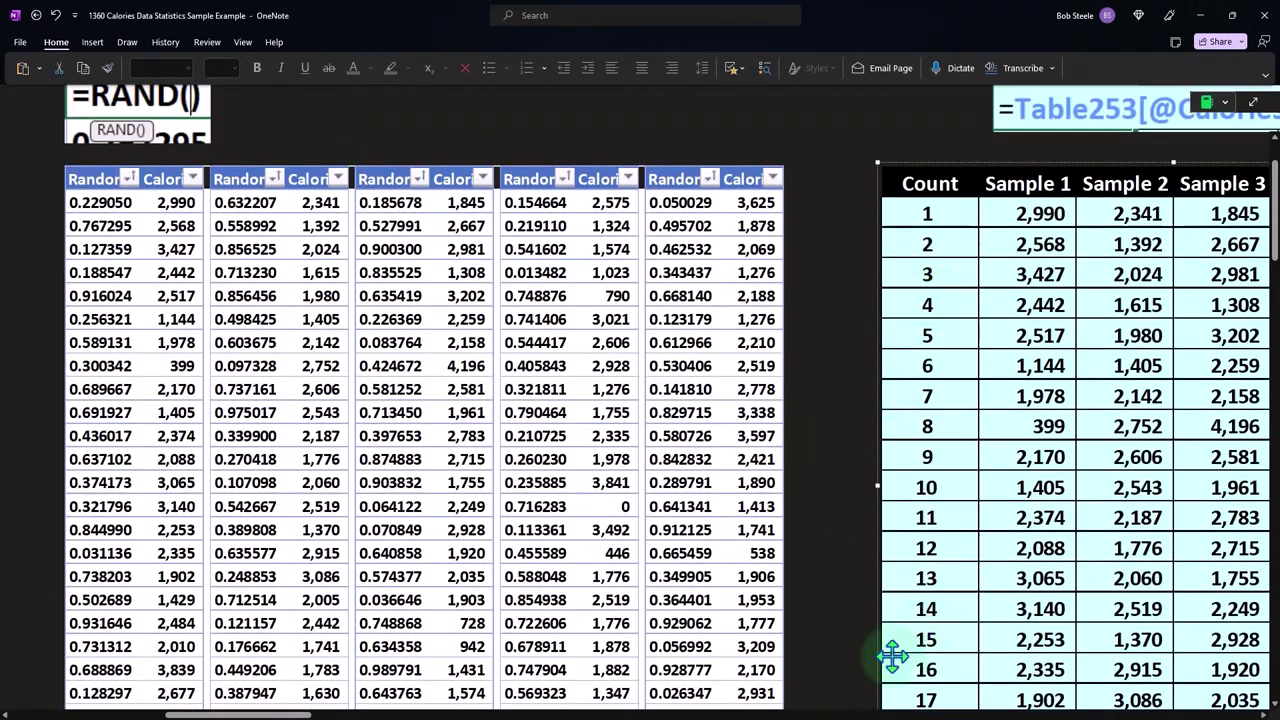
{"action": "left_click_drag", "start_coordinate": [305, 714], "coordinate": [380, 714]}
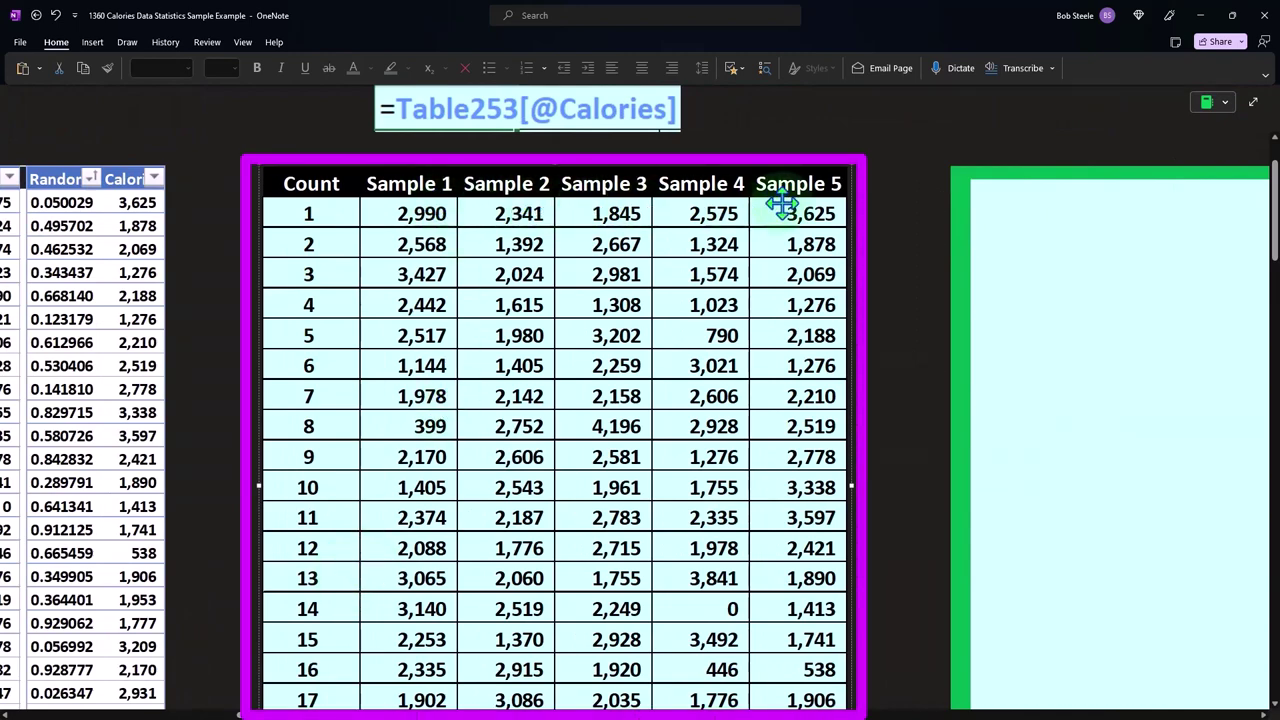
{"action": "scroll", "coordinate": [782, 205], "scroll_direction": "down", "scroll_amount": 4}
{"action": "scroll", "coordinate": [609, 406], "scroll_direction": "up", "scroll_amount": 4}
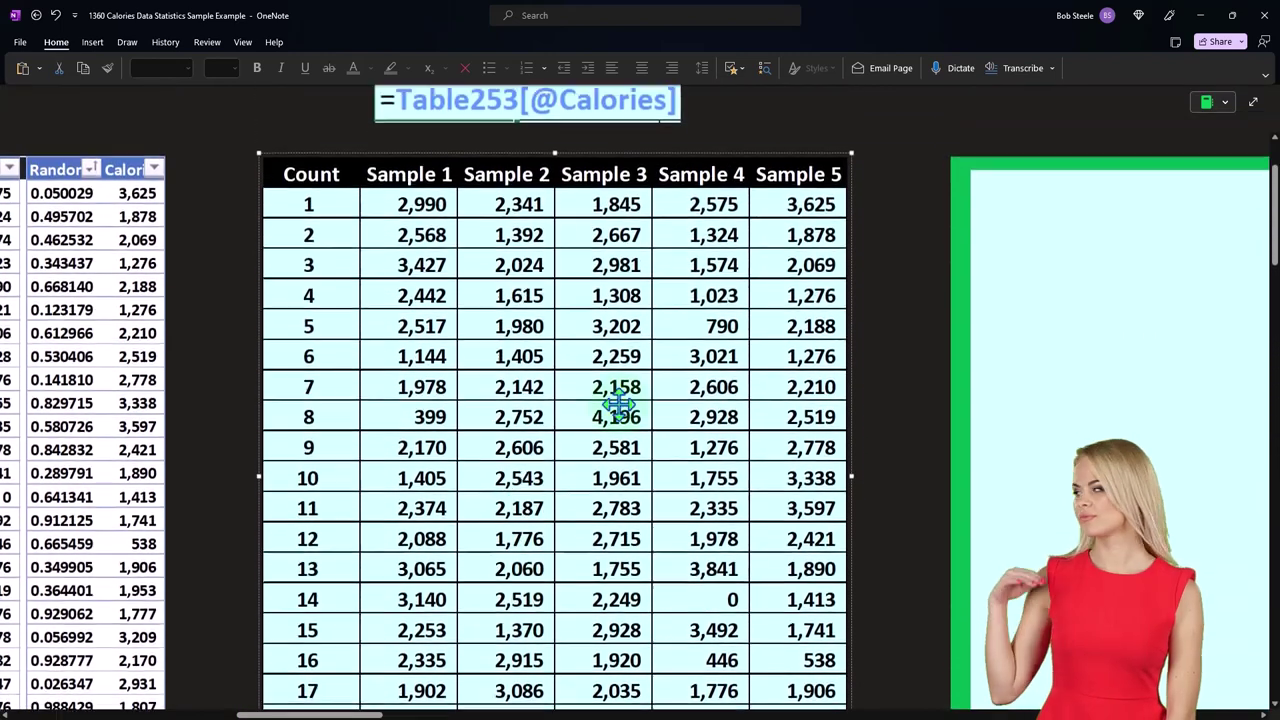
{"action": "scroll", "coordinate": [763, 208], "scroll_direction": "down", "scroll_amount": 3}
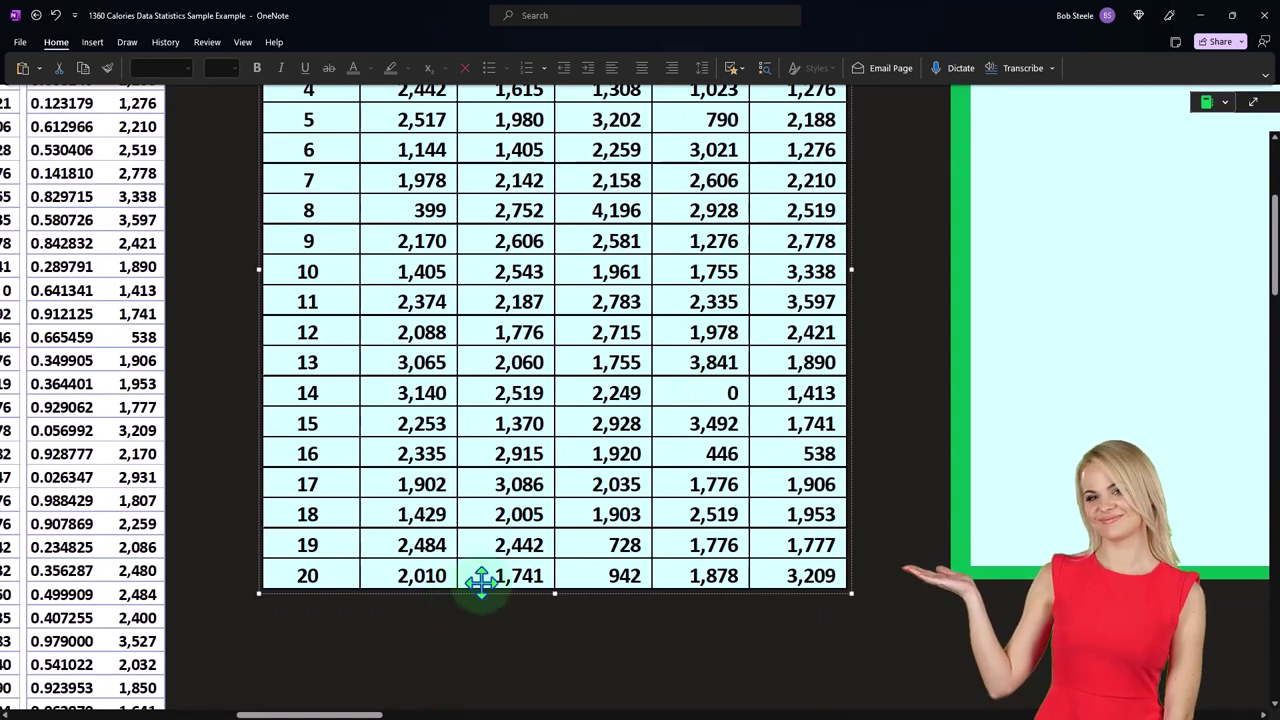
{"action": "left_click_drag", "start_coordinate": [368, 714], "coordinate": [470, 714]}
{"action": "scroll", "coordinate": [254, 540], "scroll_direction": "up", "scroll_amount": 3}
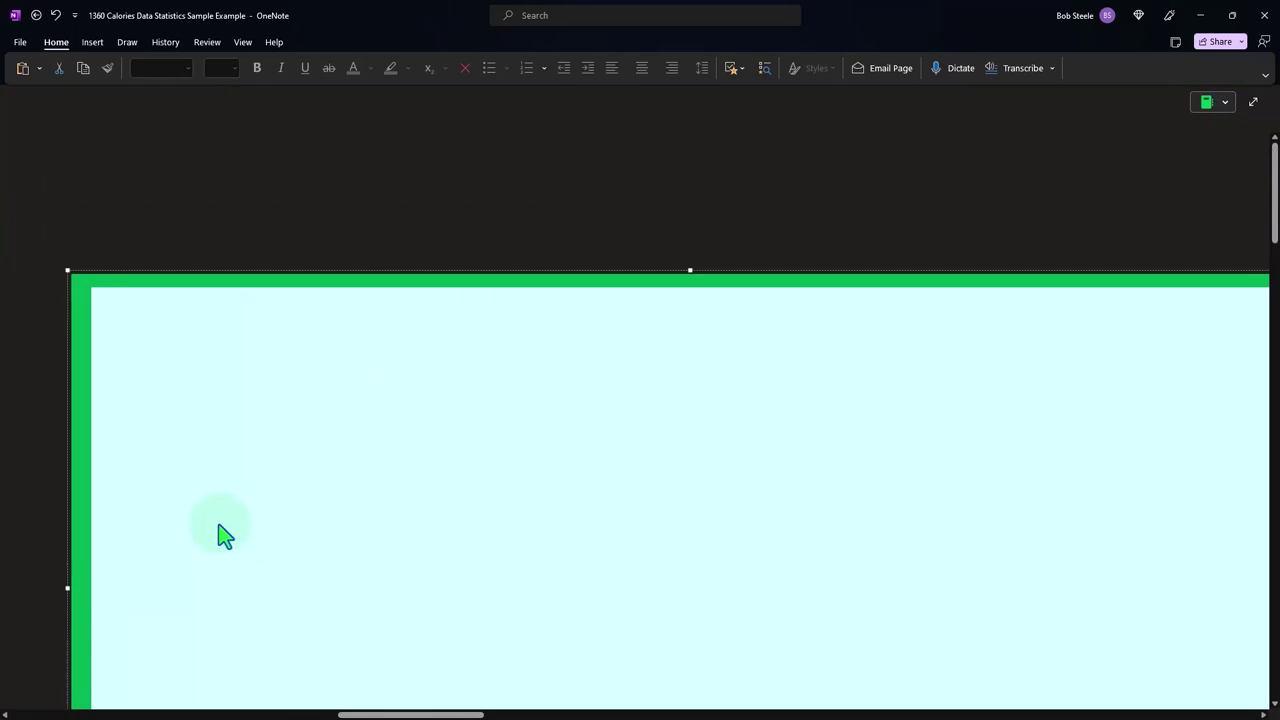
{"action": "left_click_drag", "start_coordinate": [72, 593], "coordinate": [518, 599]}
{"action": "left_click_drag", "start_coordinate": [416, 714], "coordinate": [331, 714]}
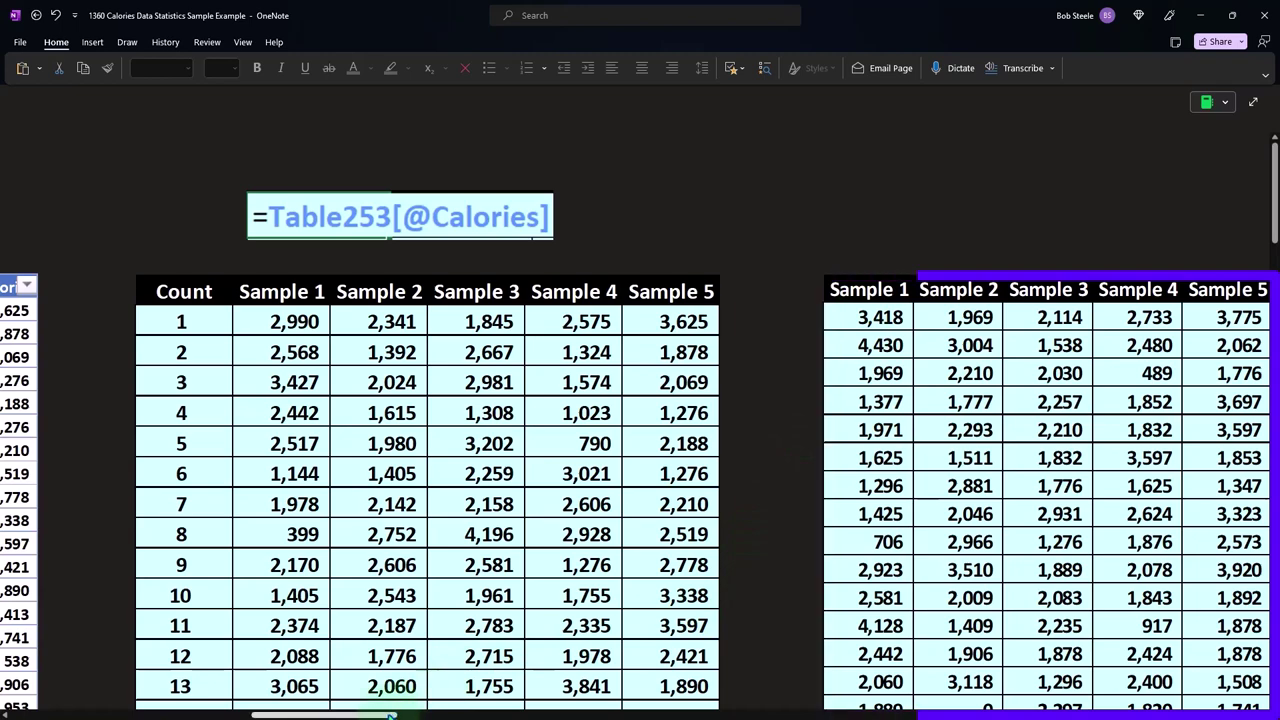
{"action": "left_click_drag", "start_coordinate": [394, 714], "coordinate": [411, 714]}
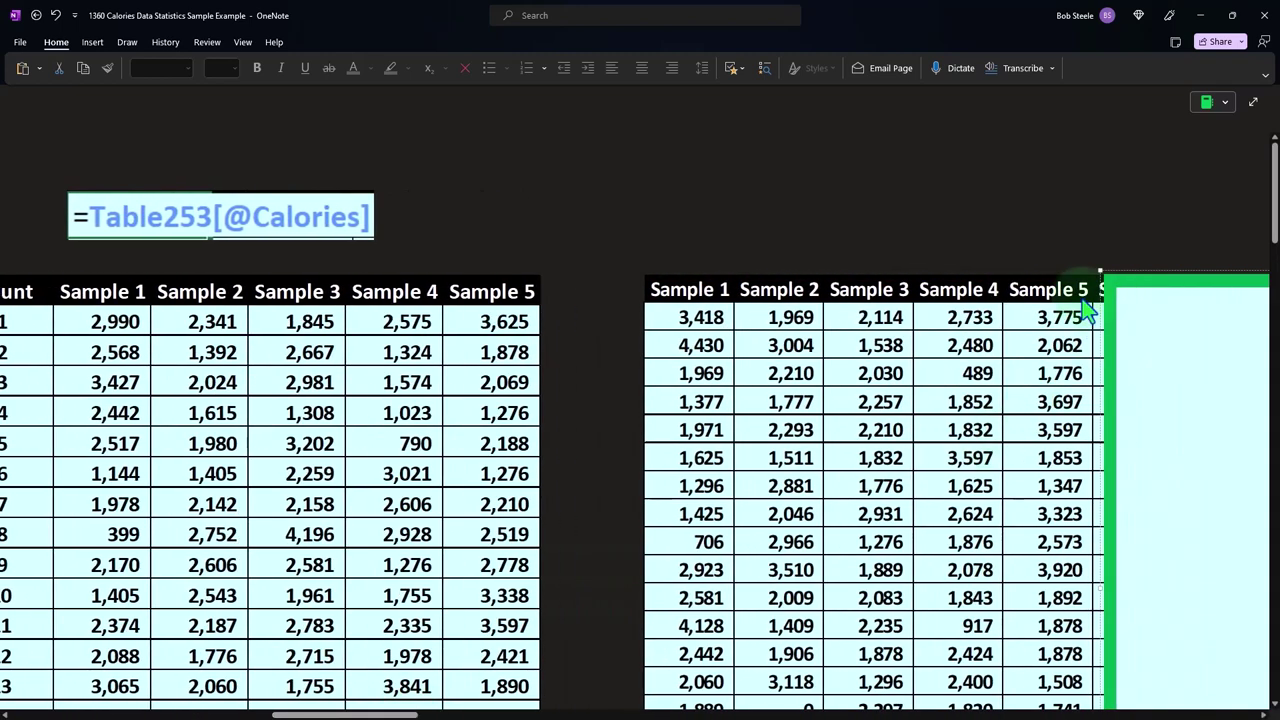
{"action": "scroll", "coordinate": [1050, 370], "scroll_direction": "down", "scroll_amount": 3}
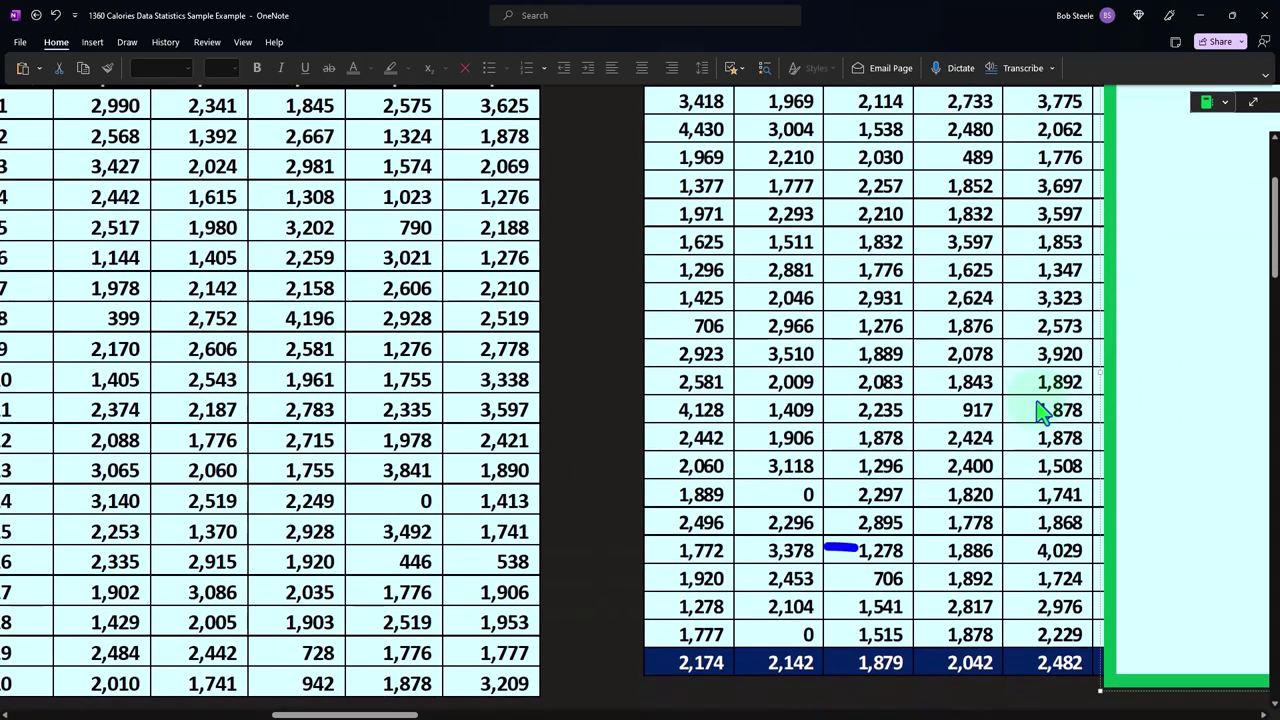
{"action": "left_click_drag", "start_coordinate": [825, 548], "coordinate": [805, 660]}
{"action": "key", "text": "Escape"}
{"action": "scroll", "coordinate": [800, 600], "scroll_direction": "up", "scroll_amount": 3}
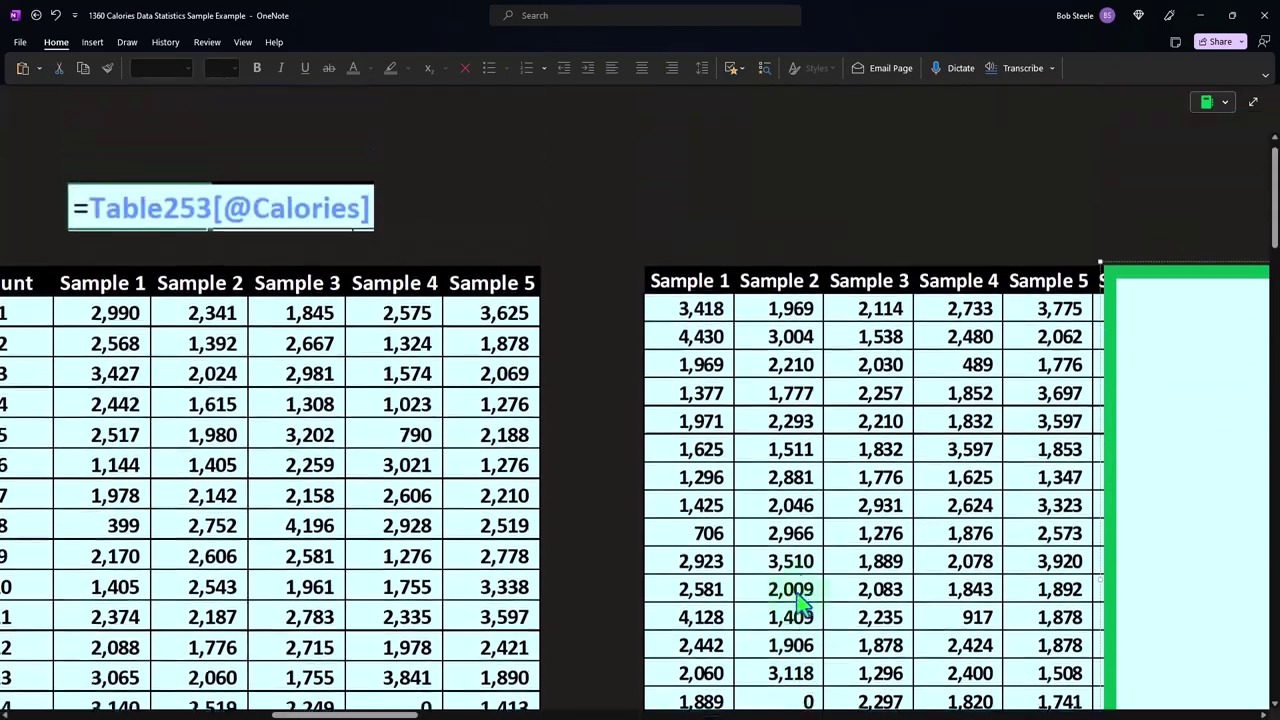
{"action": "scroll", "coordinate": [210, 305], "scroll_direction": "left", "scroll_amount": 10}
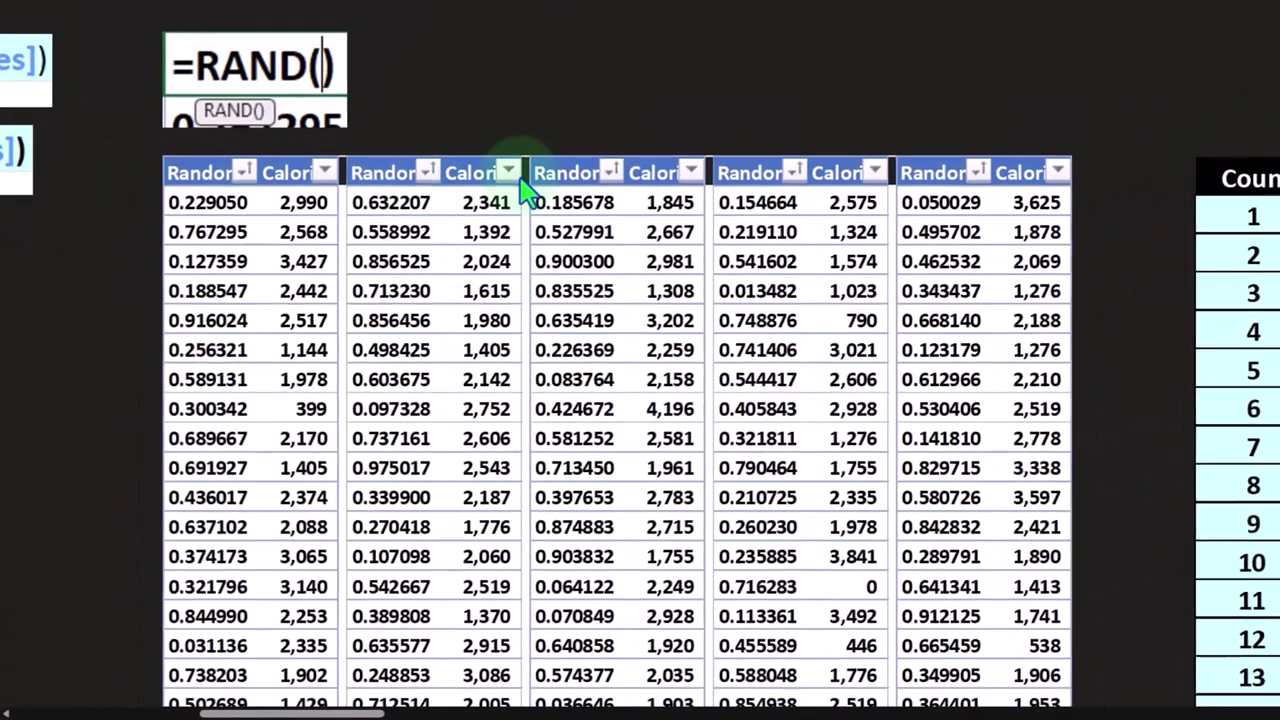
{"action": "left_click_drag", "start_coordinate": [340, 291], "coordinate": [608, 291]}
{"action": "left_click_drag", "start_coordinate": [150, 136], "coordinate": [1087, 186]}
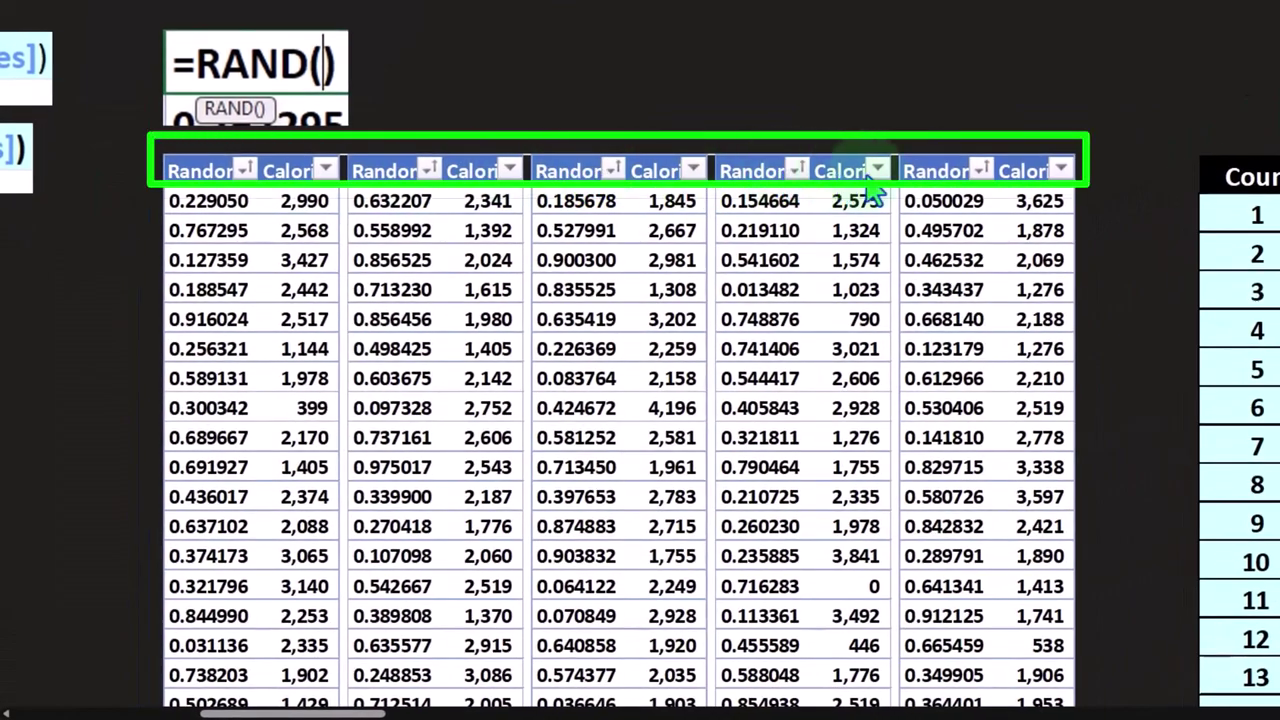
{"action": "scroll", "coordinate": [935, 575], "scroll_direction": "right", "scroll_amount": 10}
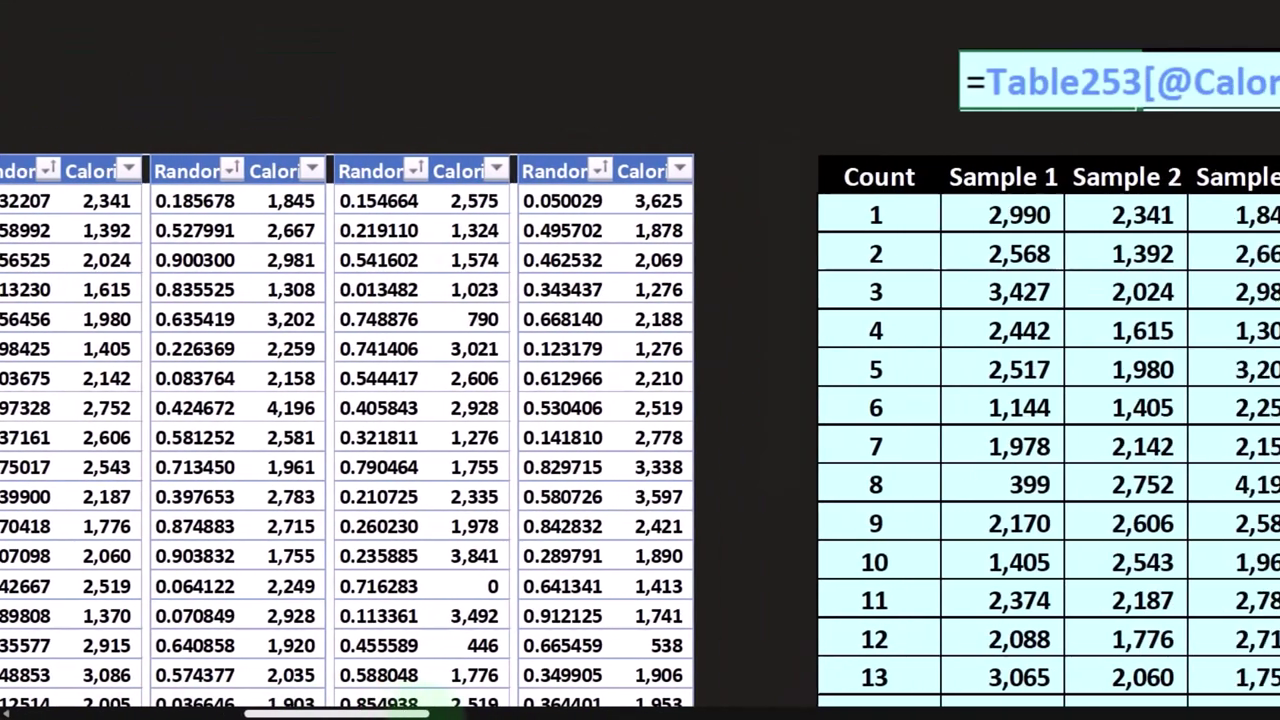
{"action": "scroll", "coordinate": [520, 435], "scroll_direction": "right", "scroll_amount": 2}
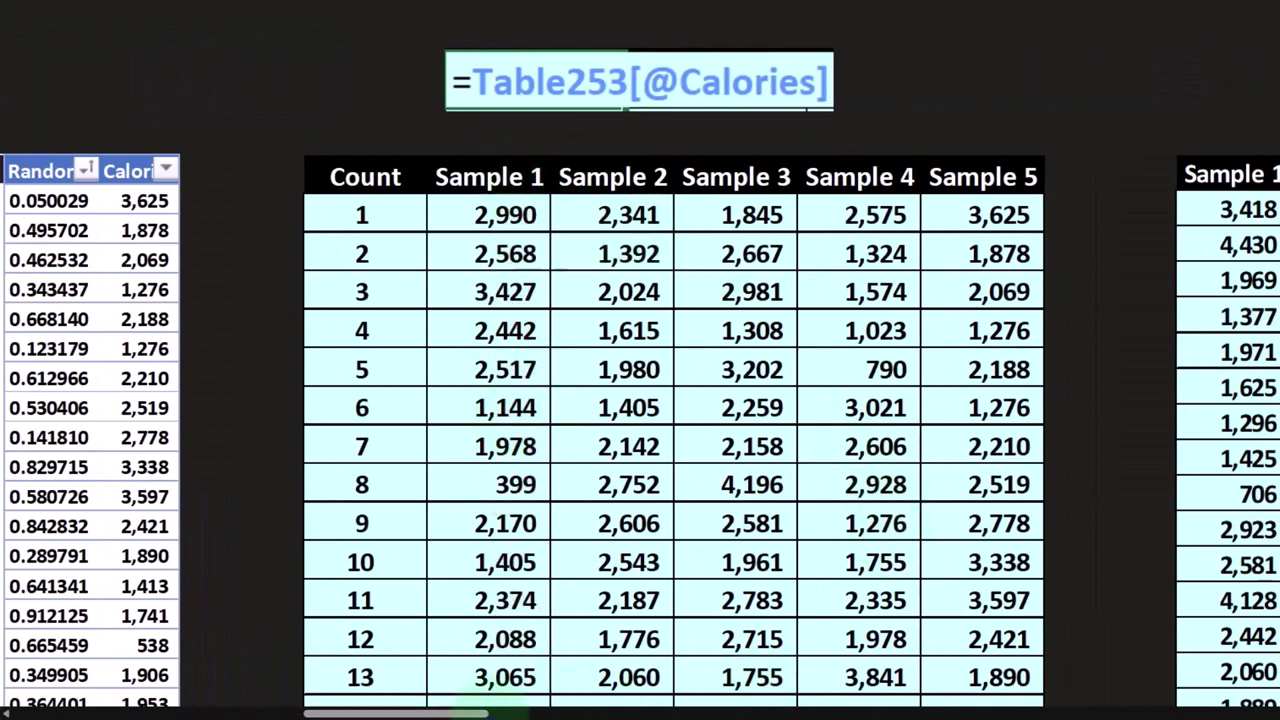
{"action": "left_click_drag", "start_coordinate": [485, 713], "coordinate": [590, 714]}
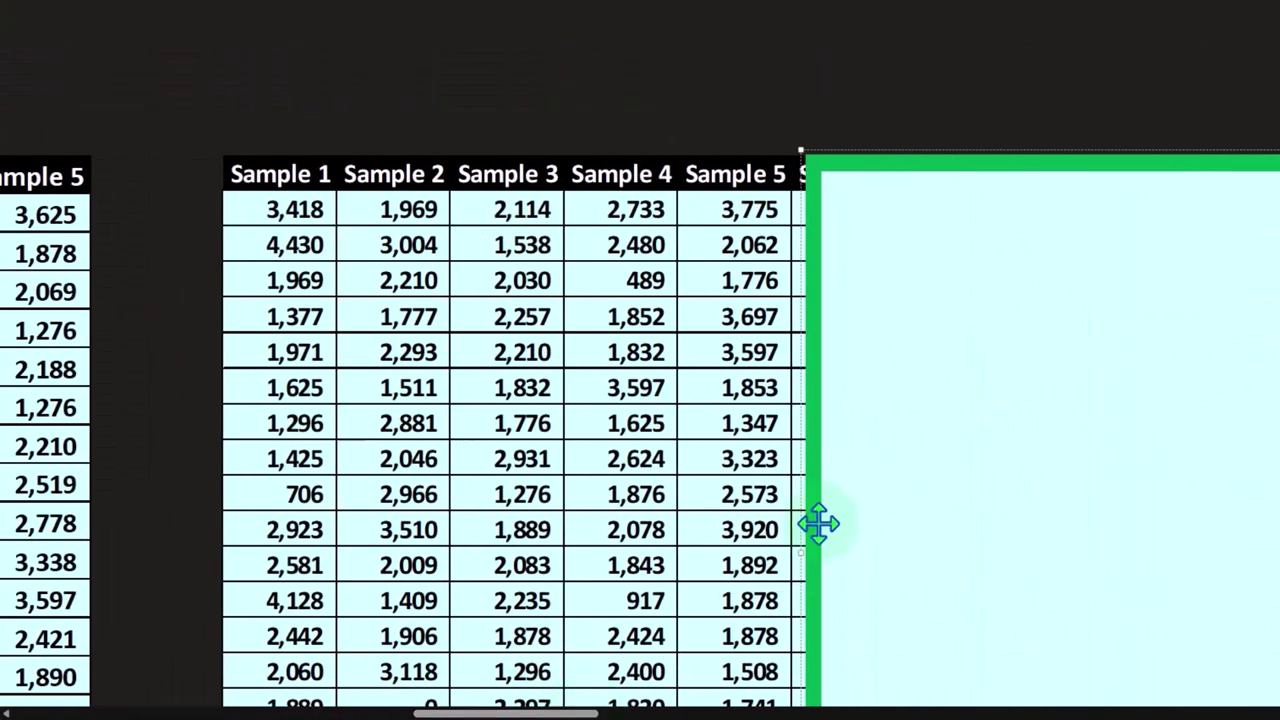
{"action": "left_click_drag", "start_coordinate": [795, 561], "coordinate": [1228, 558]}
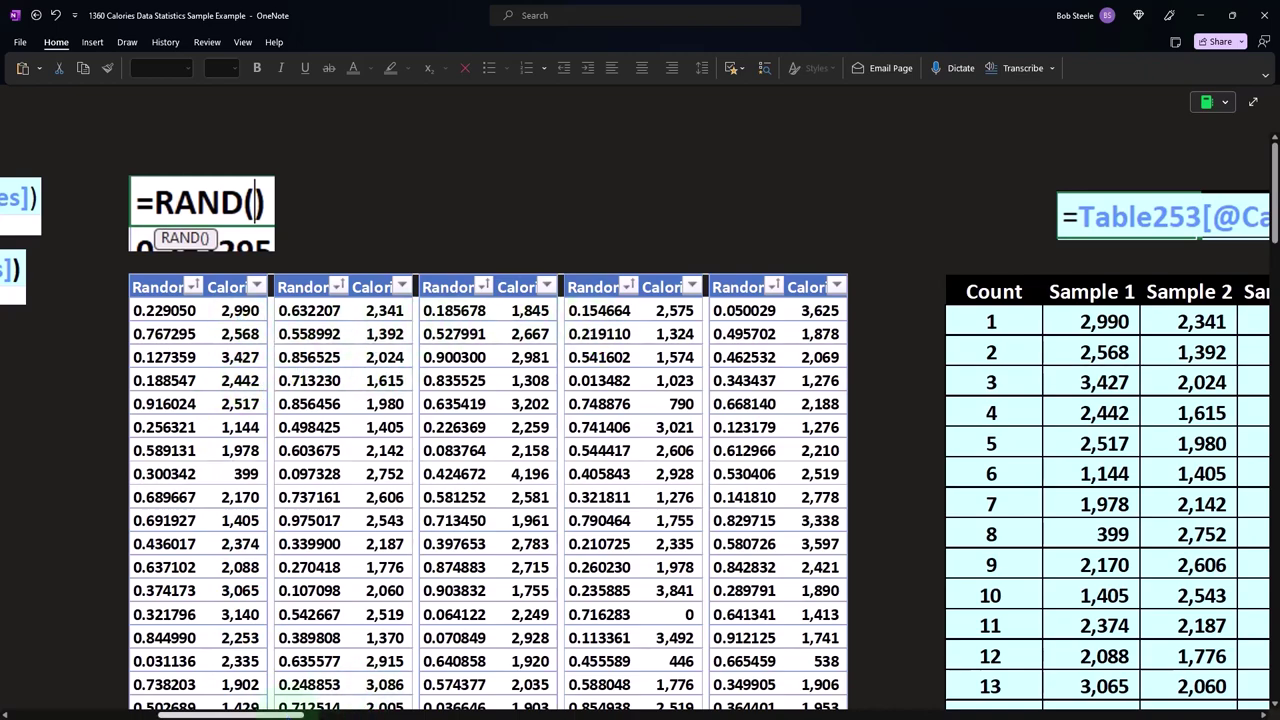
{"action": "scroll", "coordinate": [520, 455], "scroll_direction": "right", "scroll_amount": 10}
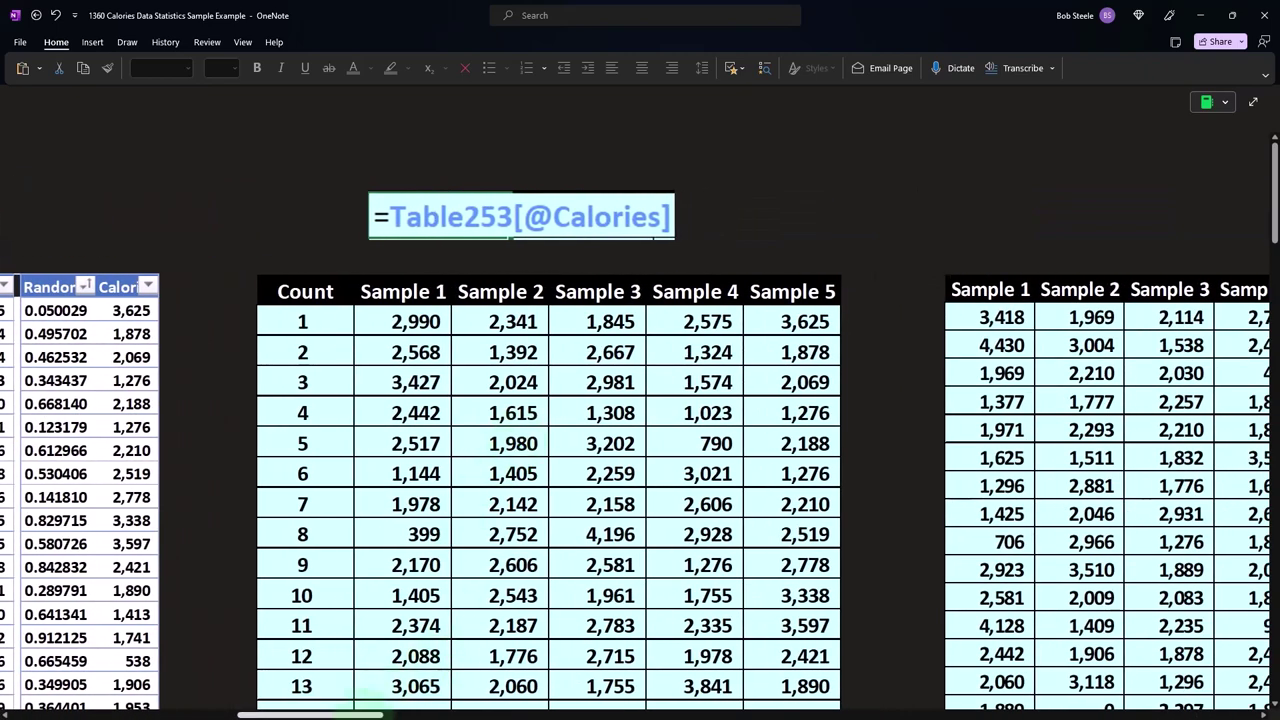
{"action": "scroll", "coordinate": [640, 494], "scroll_direction": "right", "scroll_amount": 20}
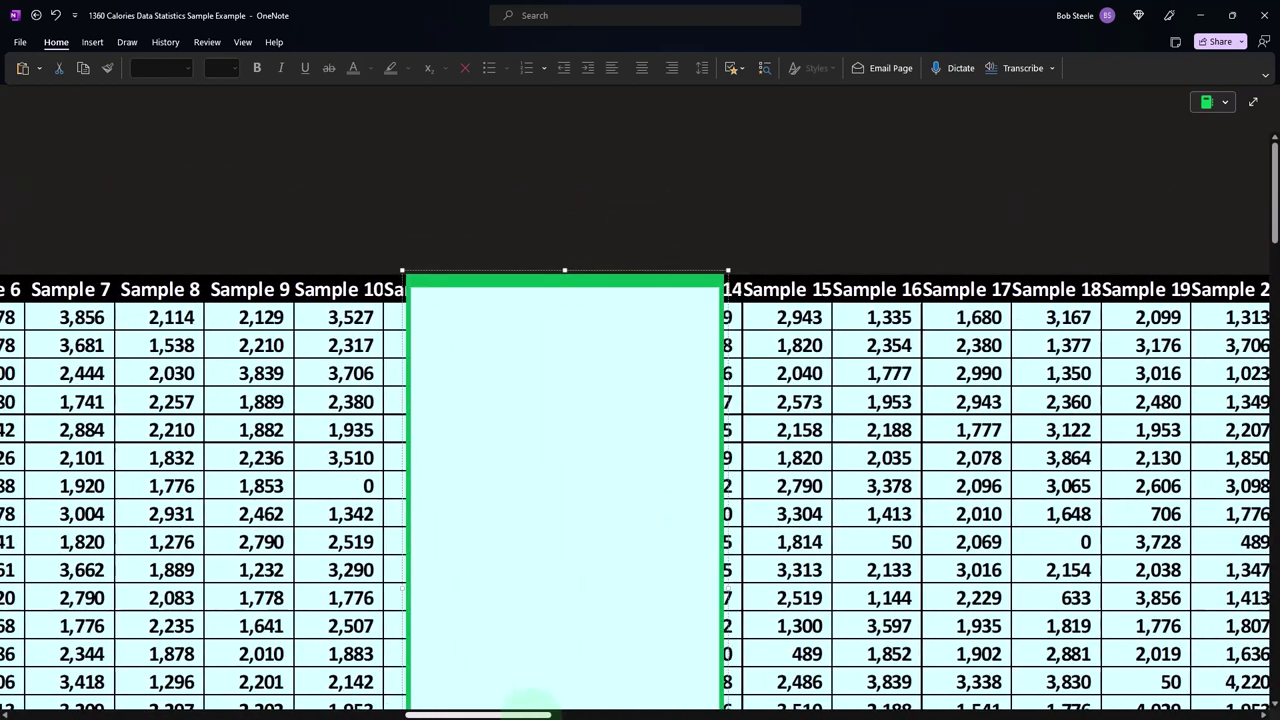
{"action": "left_click", "coordinate": [469, 420]}
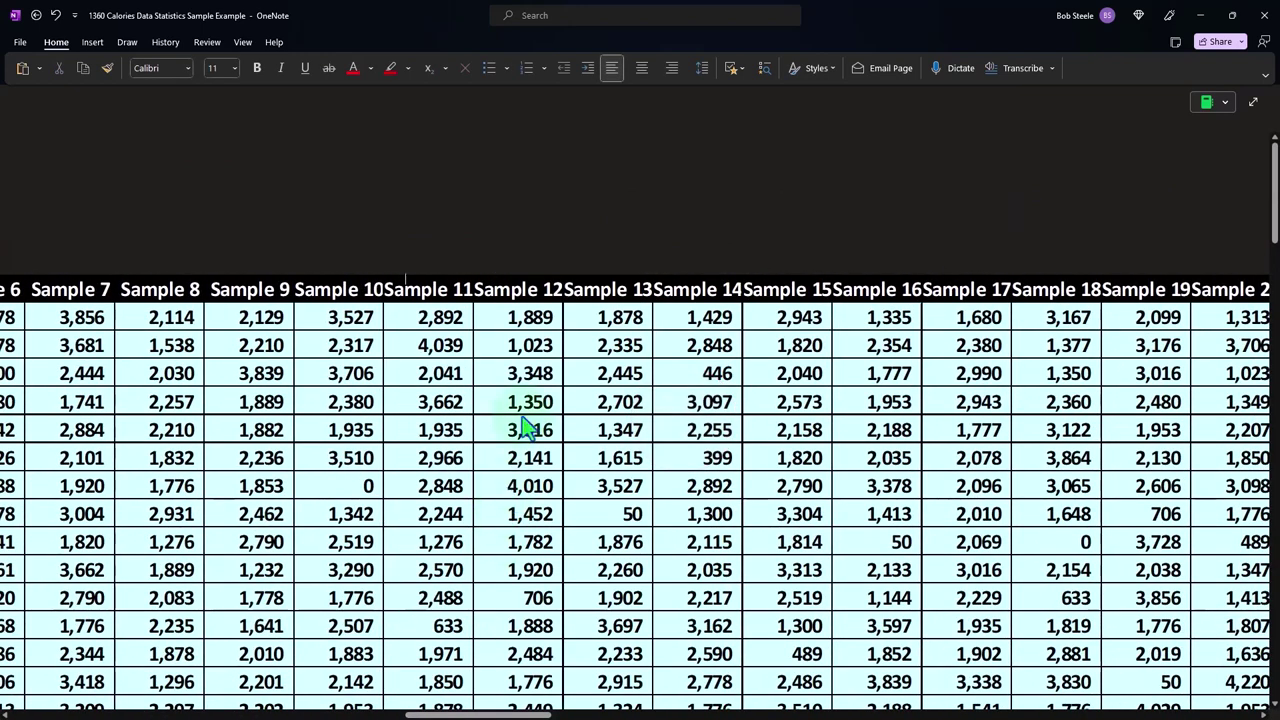
{"action": "left_click_drag", "start_coordinate": [502, 714], "coordinate": [1105, 714]}
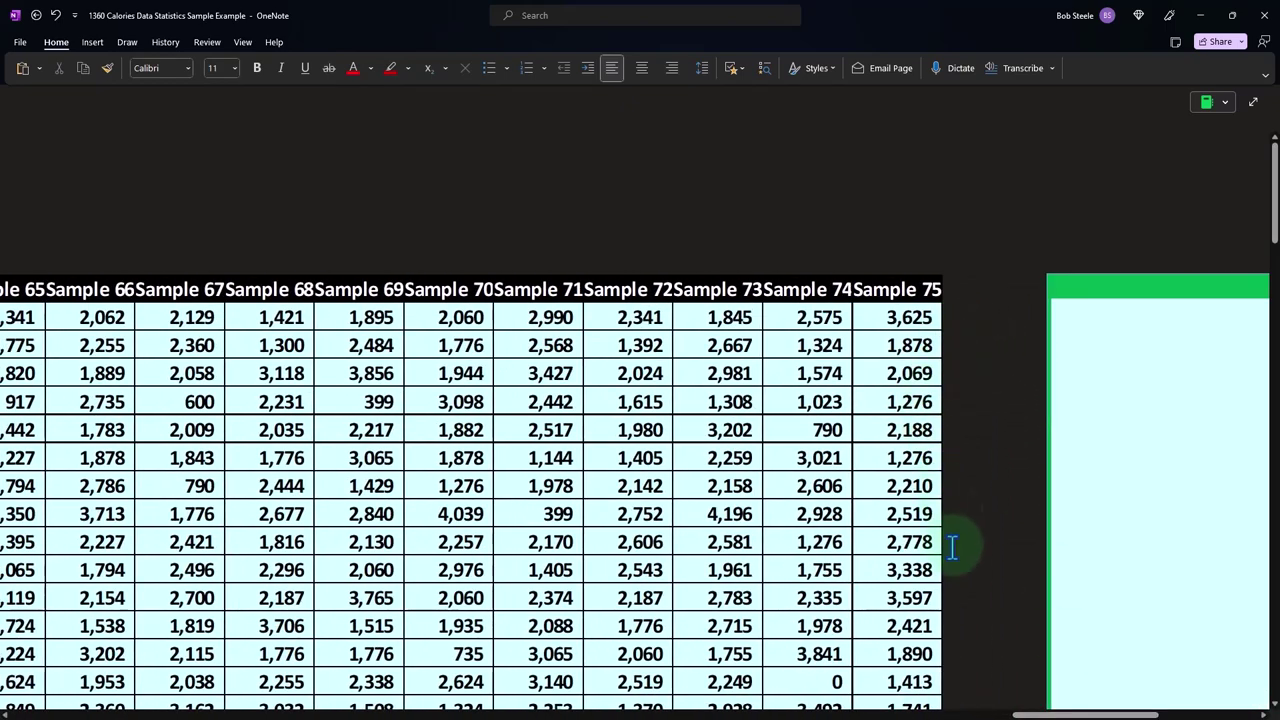
{"action": "left_click_drag", "start_coordinate": [1030, 714], "coordinate": [360, 712]}
{"action": "scroll", "coordinate": [286, 586], "scroll_direction": "down", "scroll_amount": 4}
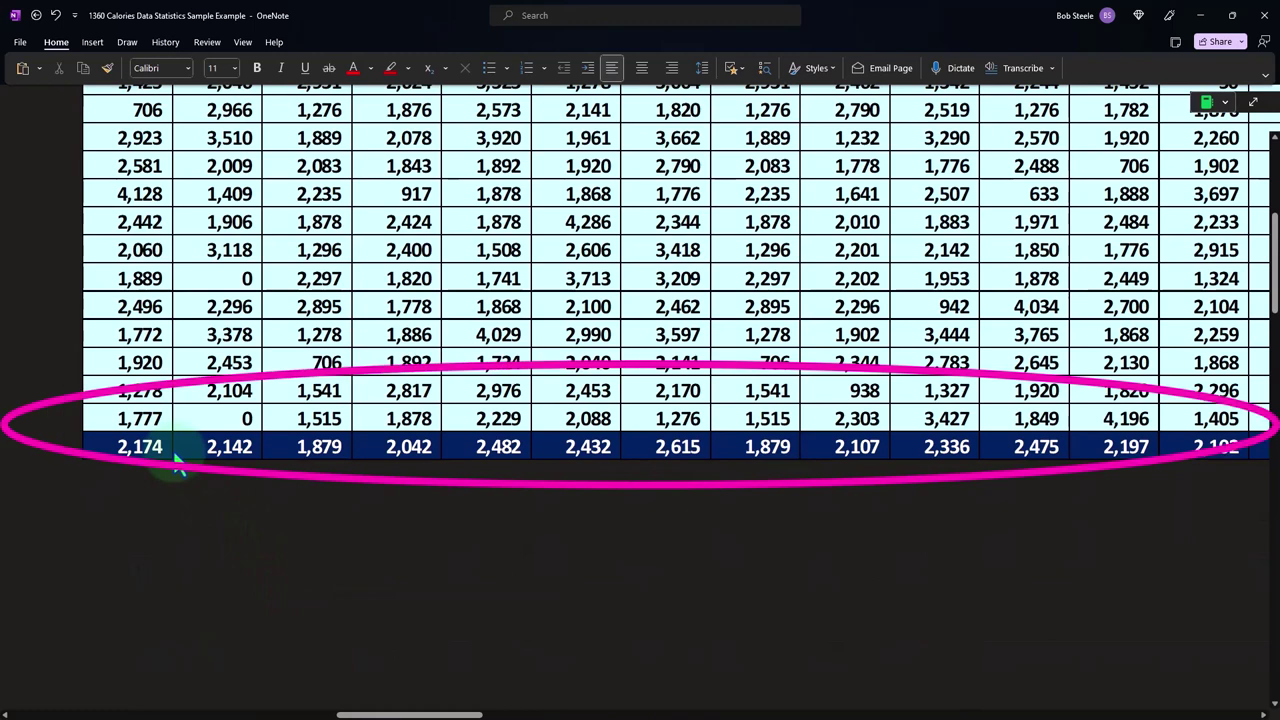
{"action": "scroll", "coordinate": [178, 465], "scroll_direction": "up", "scroll_amount": 2}
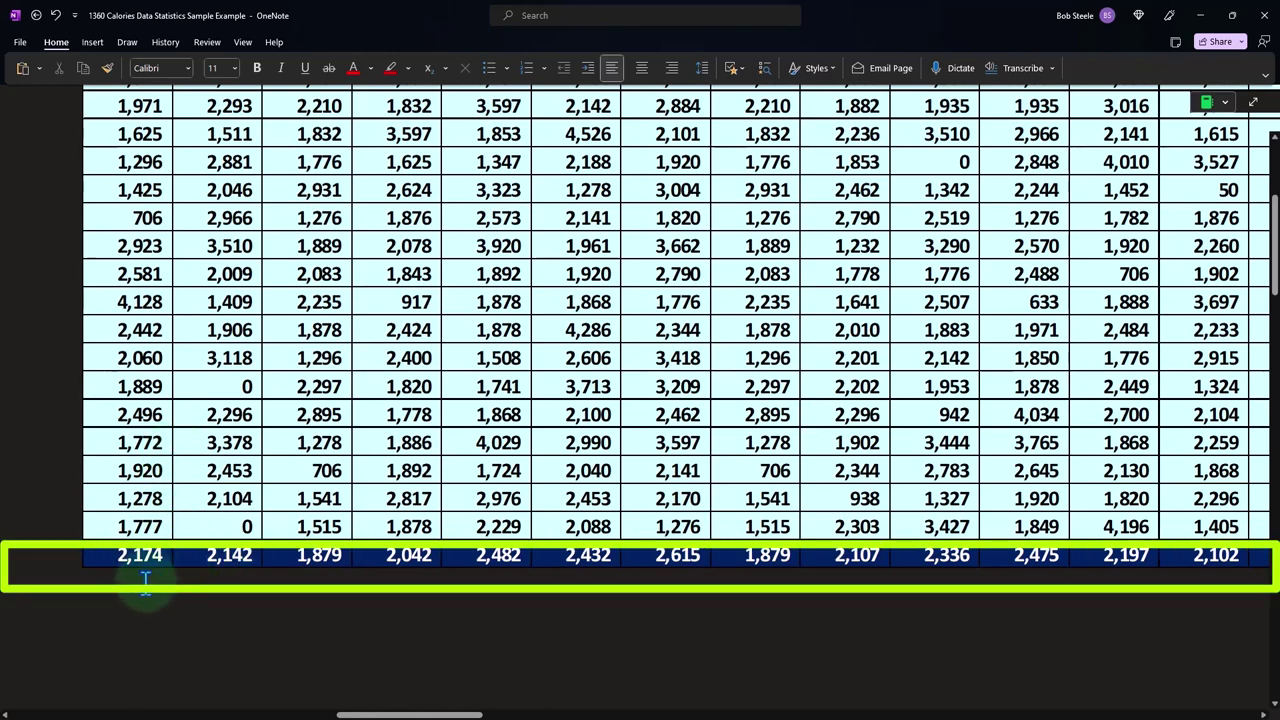
{"action": "scroll", "coordinate": [120, 480], "scroll_direction": "up", "scroll_amount": 6}
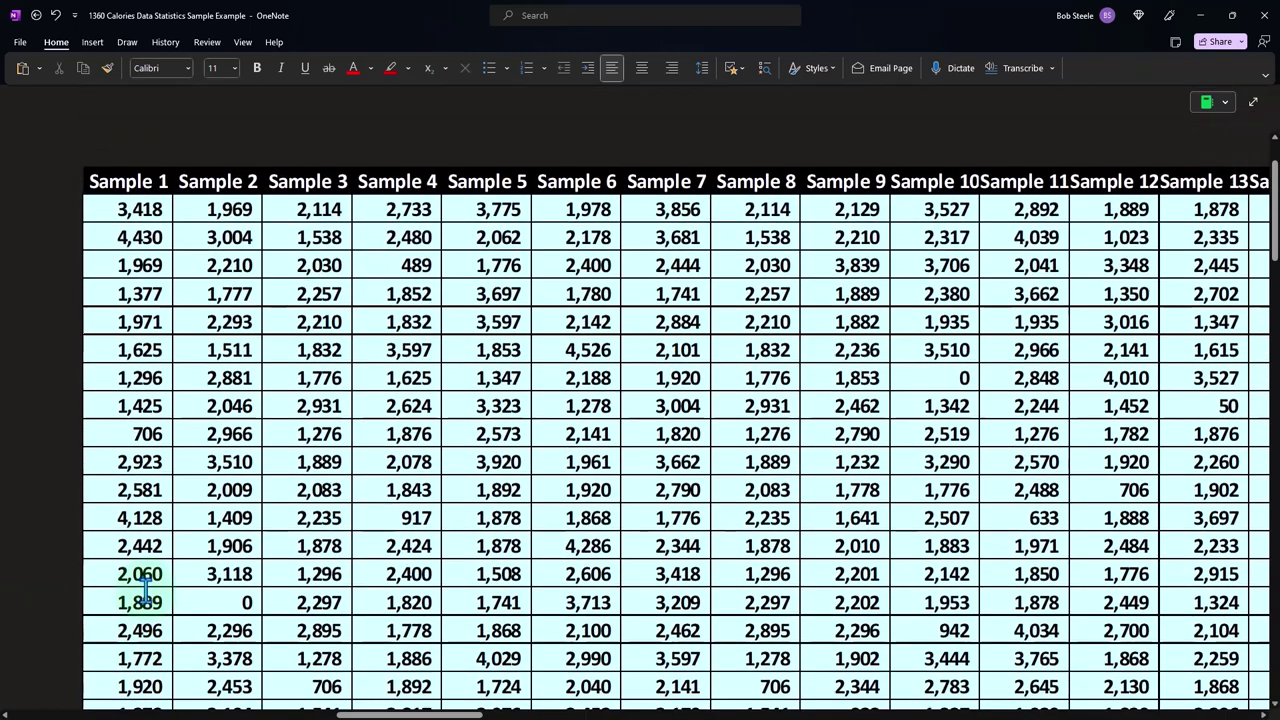
{"action": "scroll", "coordinate": [103, 372], "scroll_direction": "down", "scroll_amount": 3}
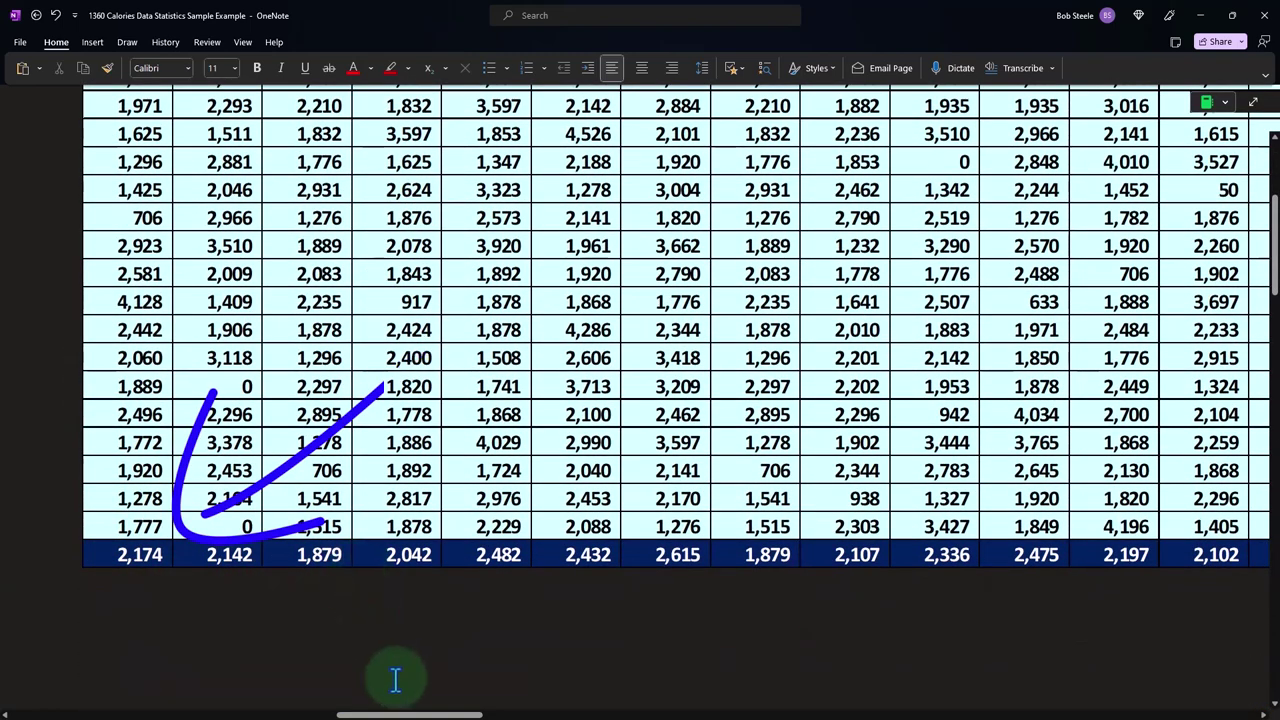
{"action": "left_click_drag", "start_coordinate": [410, 714], "coordinate": [357, 714]}
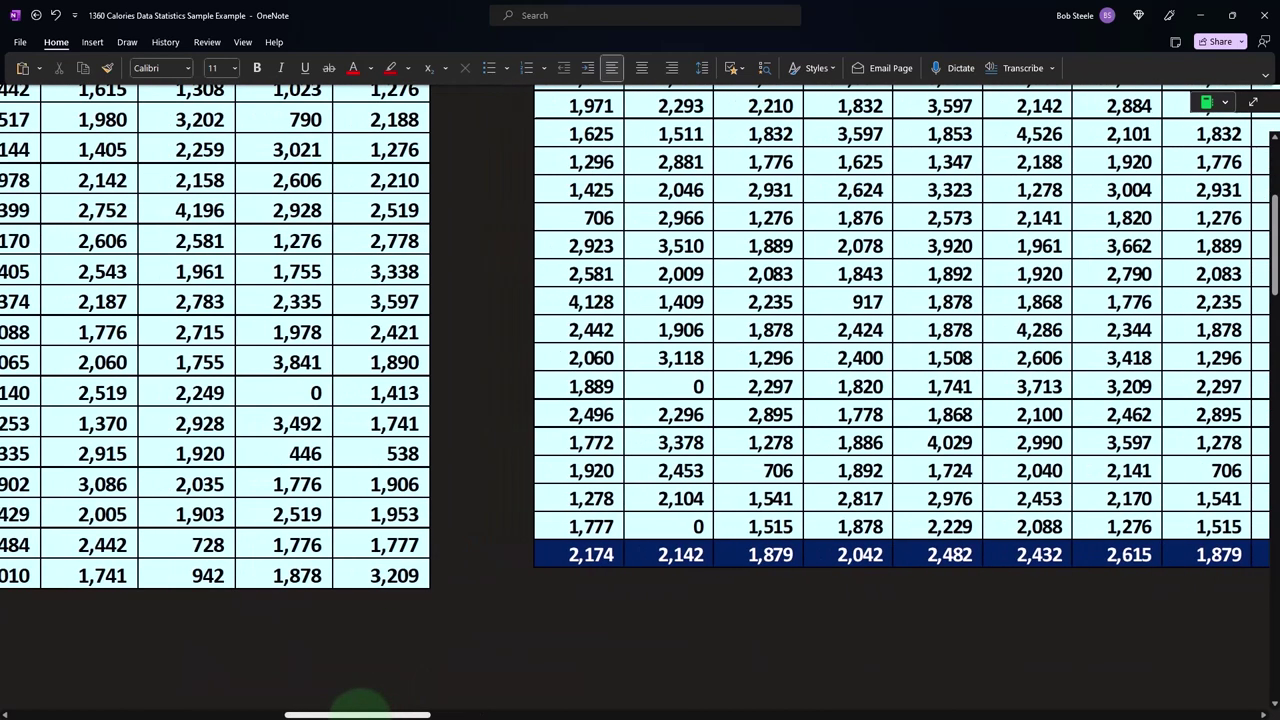
{"action": "scroll", "coordinate": [323, 632], "scroll_direction": "up", "scroll_amount": 2}
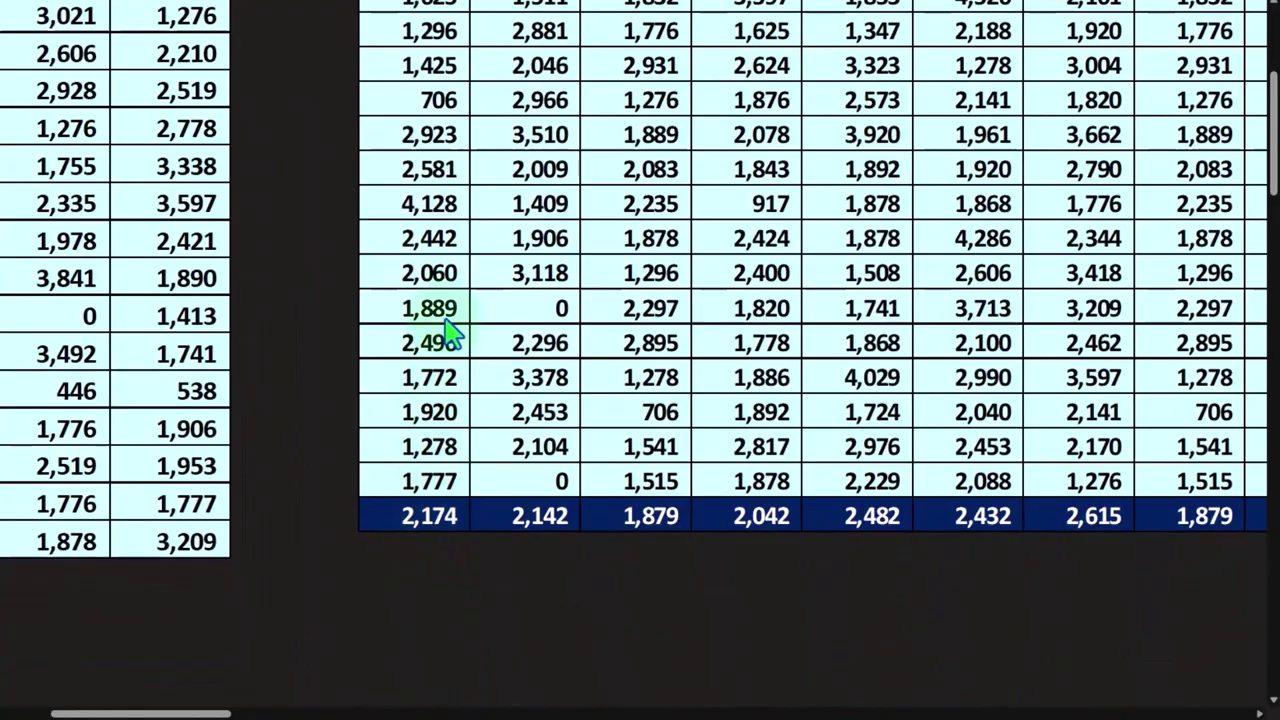
{"action": "left_click_drag", "start_coordinate": [214, 708], "coordinate": [343, 637]}
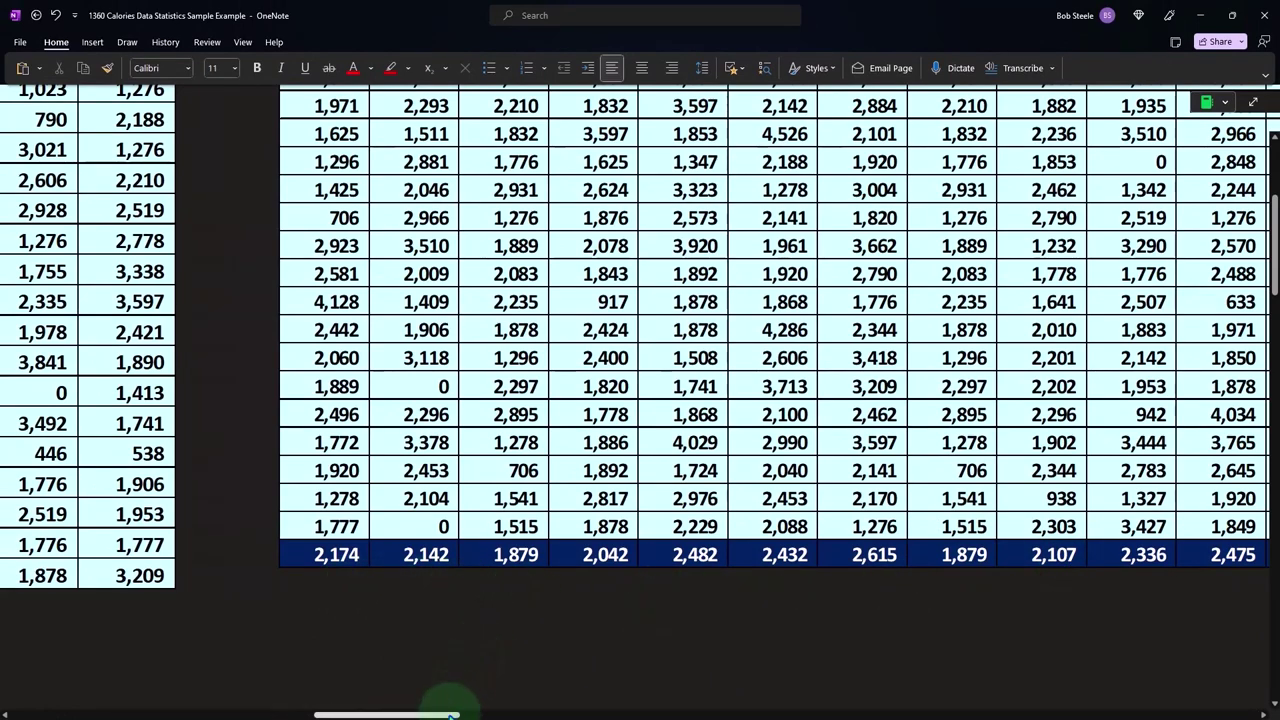
{"action": "left_click_drag", "start_coordinate": [450, 716], "coordinate": [1180, 690]}
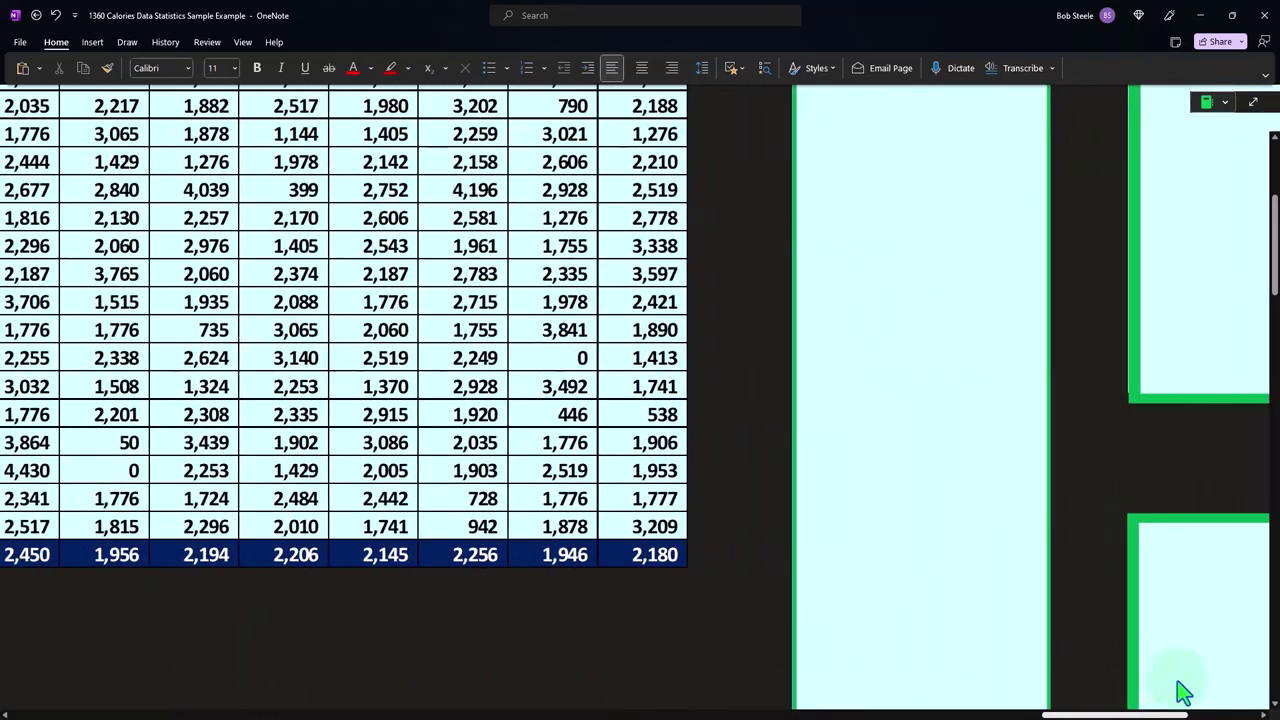
{"action": "scroll", "coordinate": [849, 491], "scroll_direction": "up", "scroll_amount": 4}
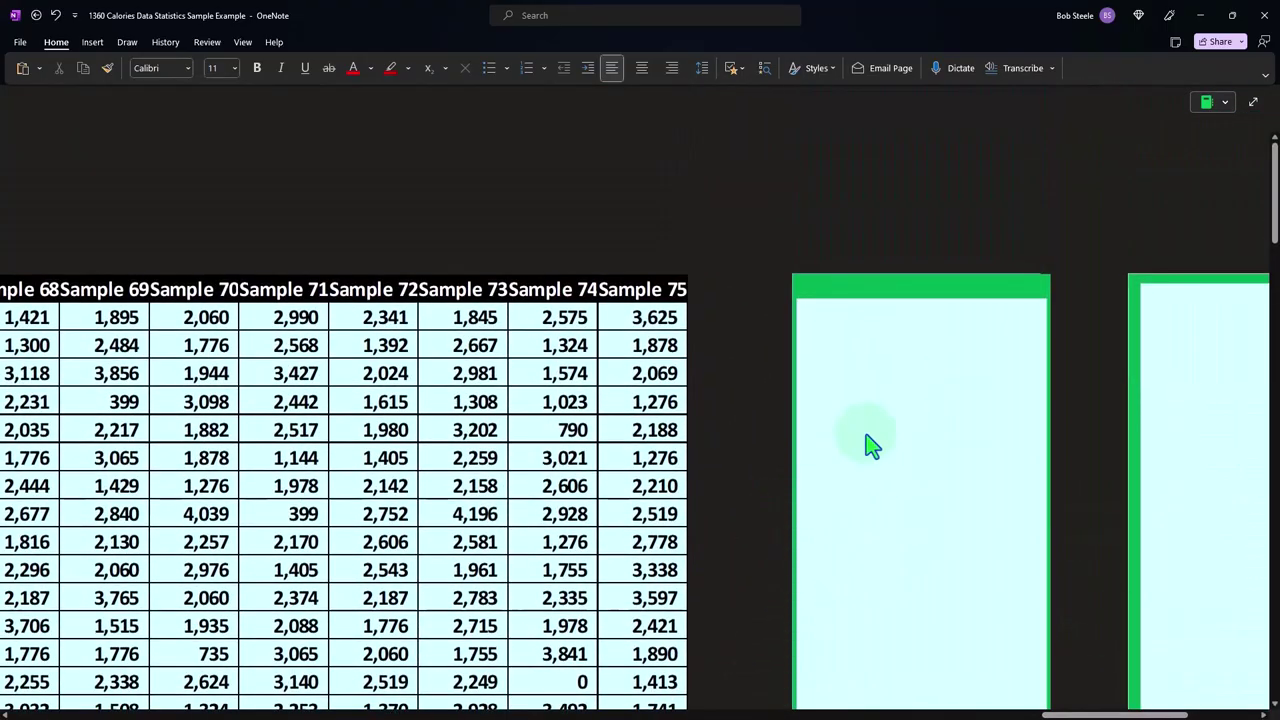
Step: Render the Average/Actual/Difference table and scroll across its columns
{"action": "left_click", "coordinate": [870, 447]}
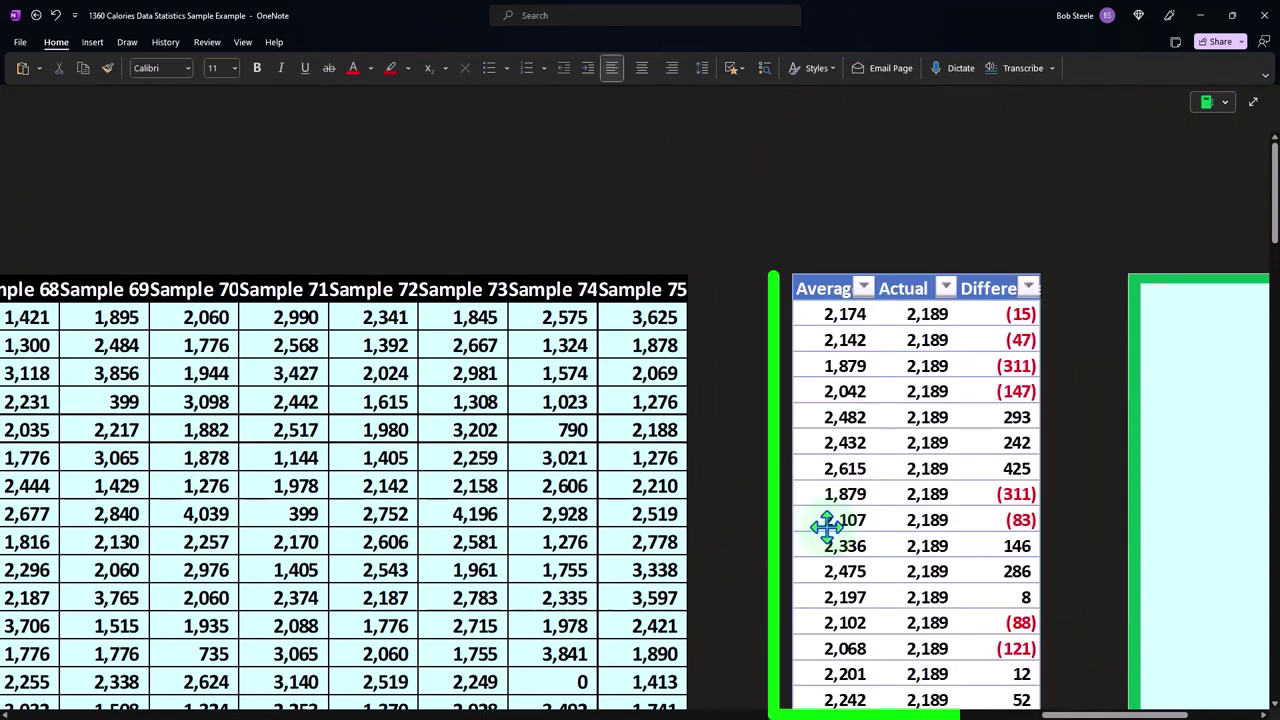
{"action": "left_click", "coordinate": [283, 655]}
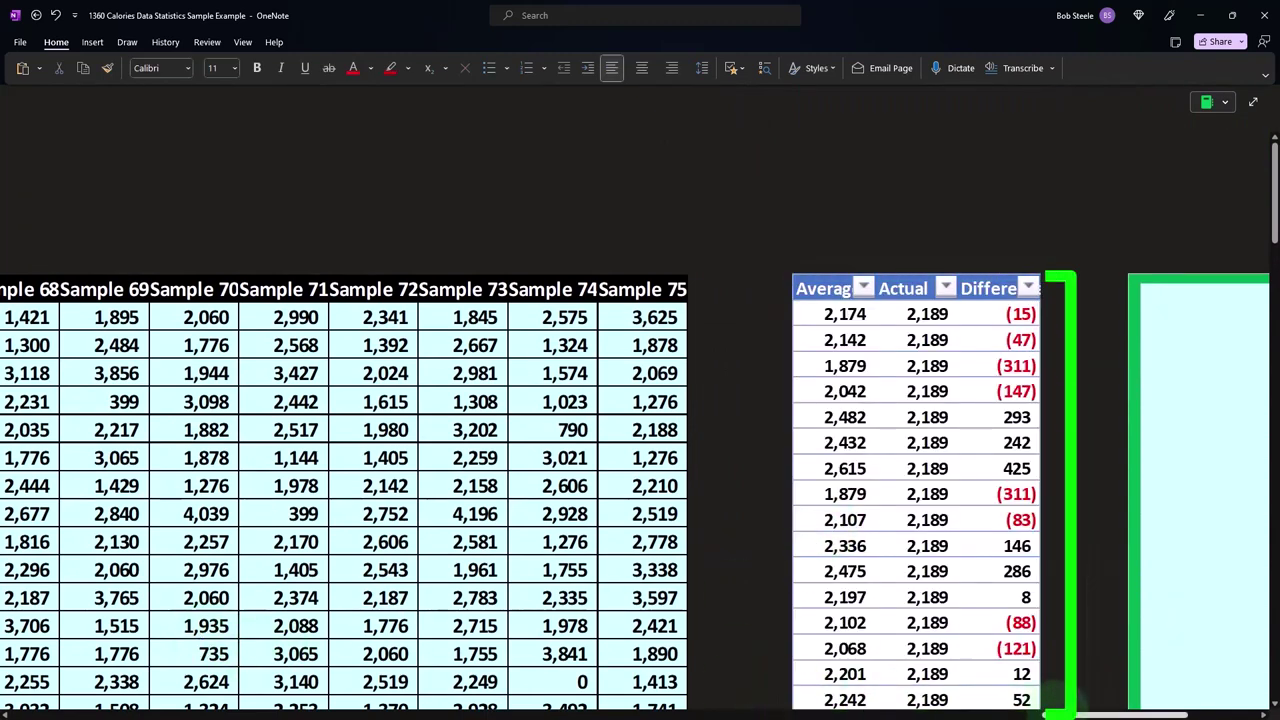
{"action": "scroll", "coordinate": [408, 428], "scroll_direction": "right", "scroll_amount": 5}
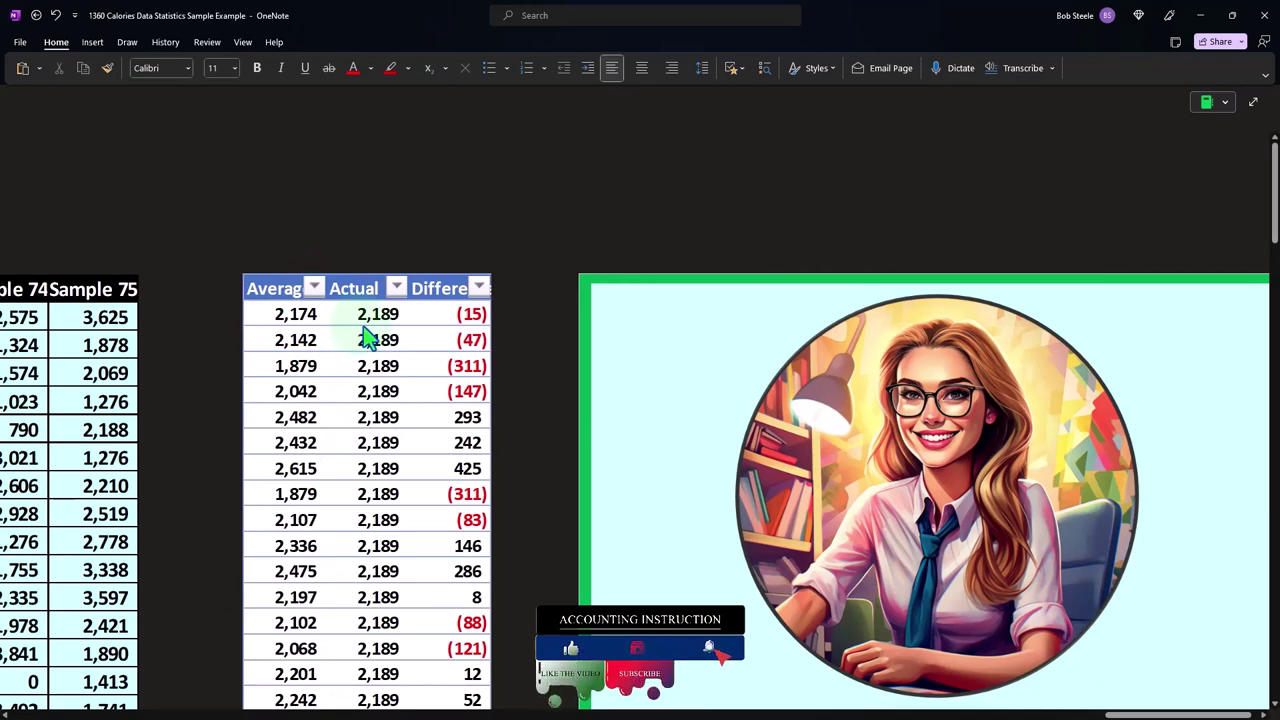
{"action": "scroll", "coordinate": [1100, 712], "scroll_direction": "left", "scroll_amount": 3}
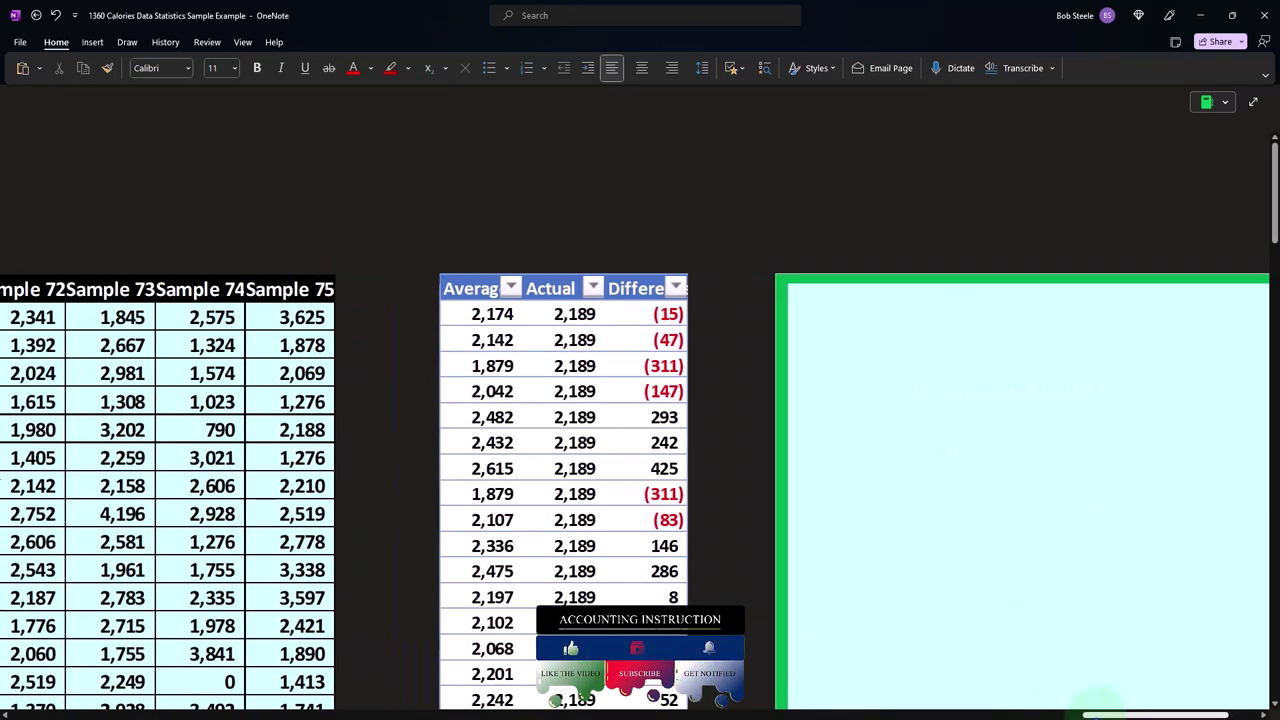
{"action": "left_click_drag", "start_coordinate": [1100, 714], "coordinate": [35, 710]}
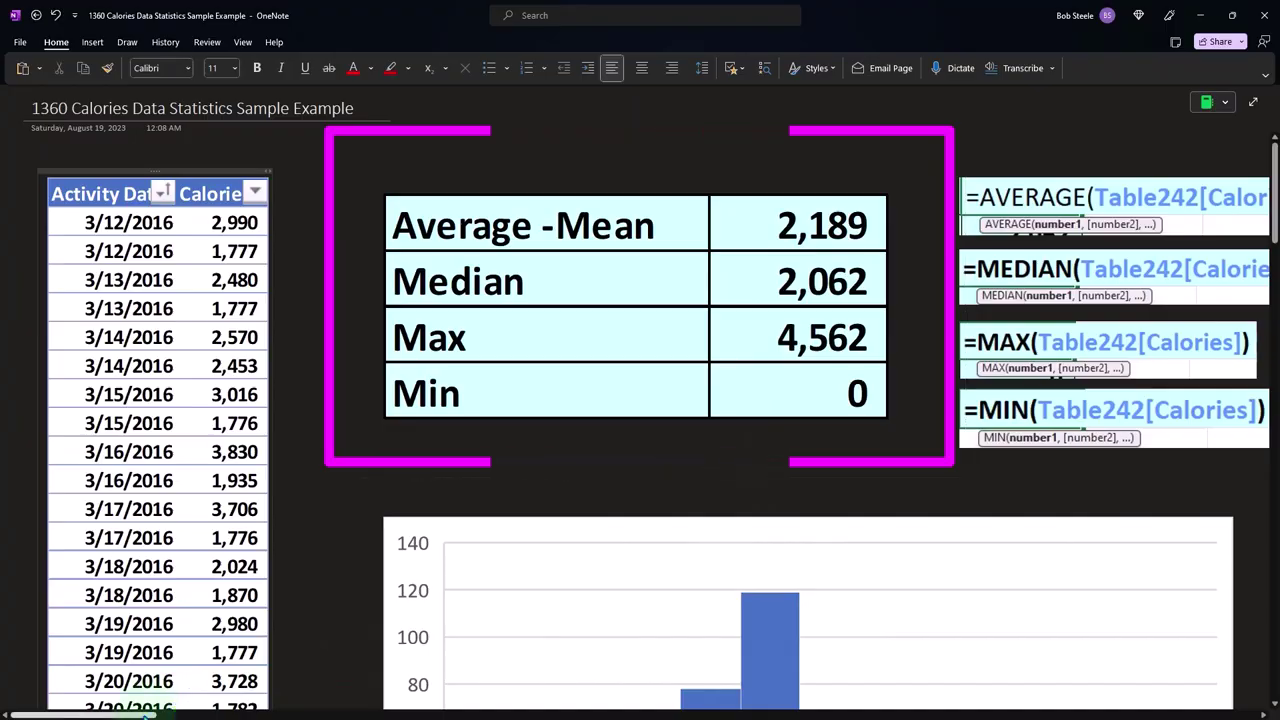
{"action": "left_click_drag", "start_coordinate": [145, 714], "coordinate": [1265, 693]}
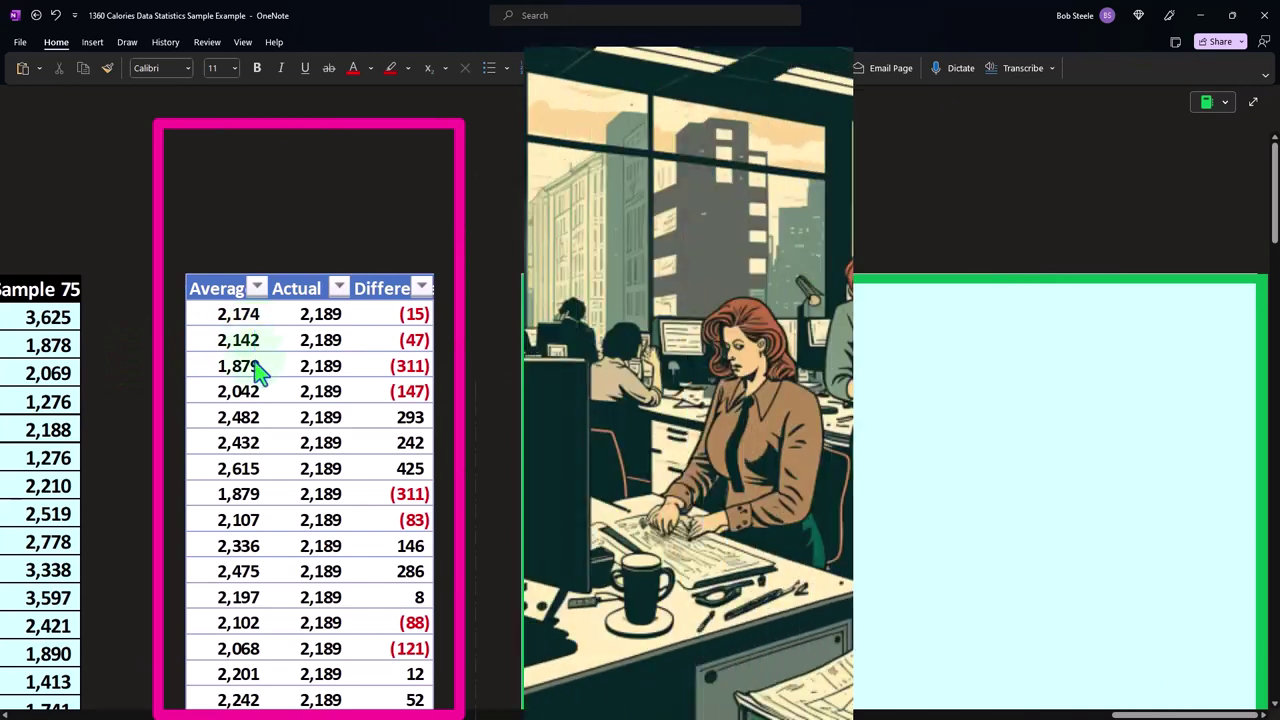
Step: Scroll down the difference table against the 2,189 actual mean to its totals row
{"action": "scroll", "coordinate": [257, 368], "scroll_direction": "down", "scroll_amount": 5}
{"action": "scroll", "coordinate": [257, 375], "scroll_direction": "down", "scroll_amount": 2}
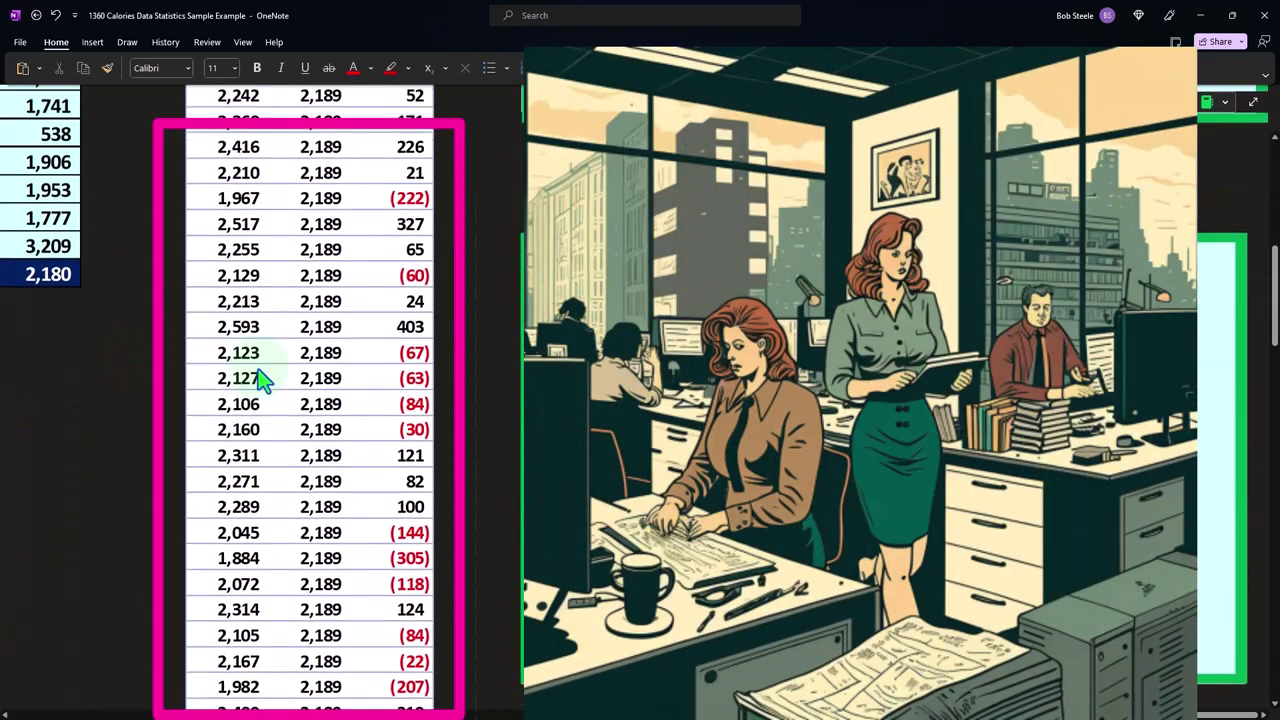
{"action": "scroll", "coordinate": [257, 372], "scroll_direction": "up", "scroll_amount": 6}
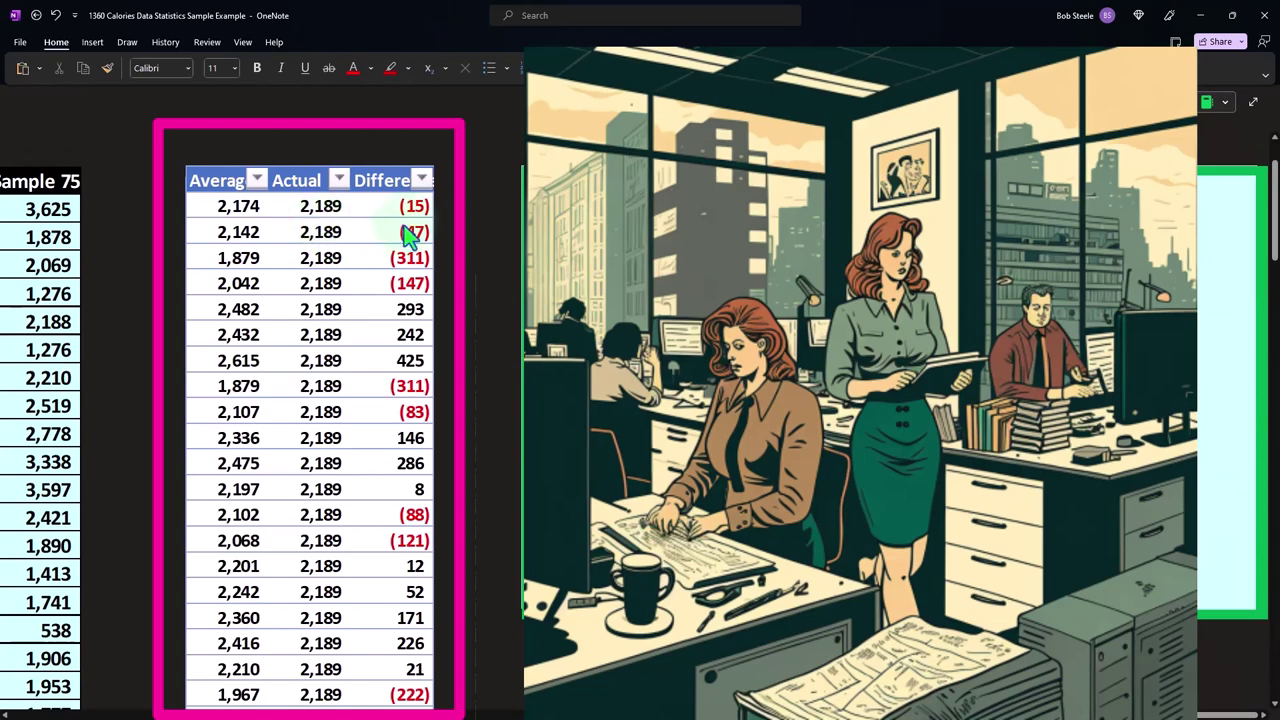
{"action": "scroll", "coordinate": [418, 235], "scroll_direction": "down", "scroll_amount": 8}
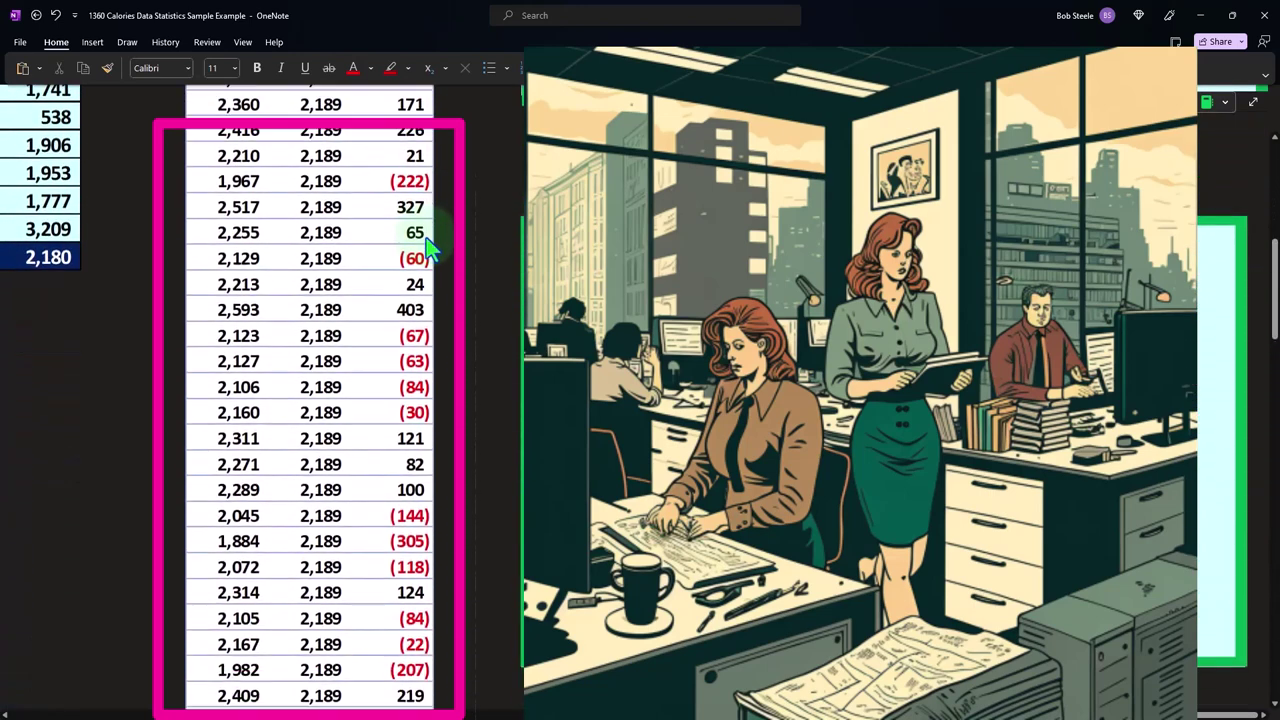
{"action": "scroll", "coordinate": [428, 250], "scroll_direction": "down", "scroll_amount": 12}
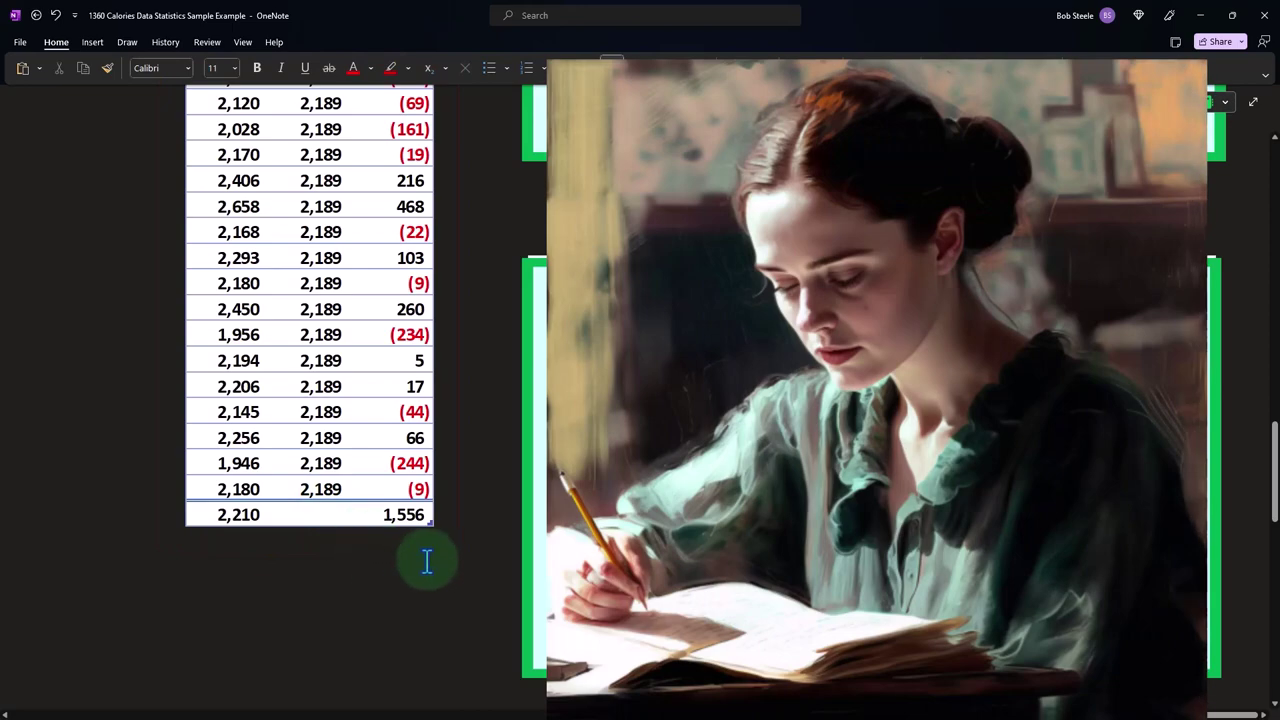
{"action": "scroll", "coordinate": [418, 540], "scroll_direction": "up", "scroll_amount": 15}
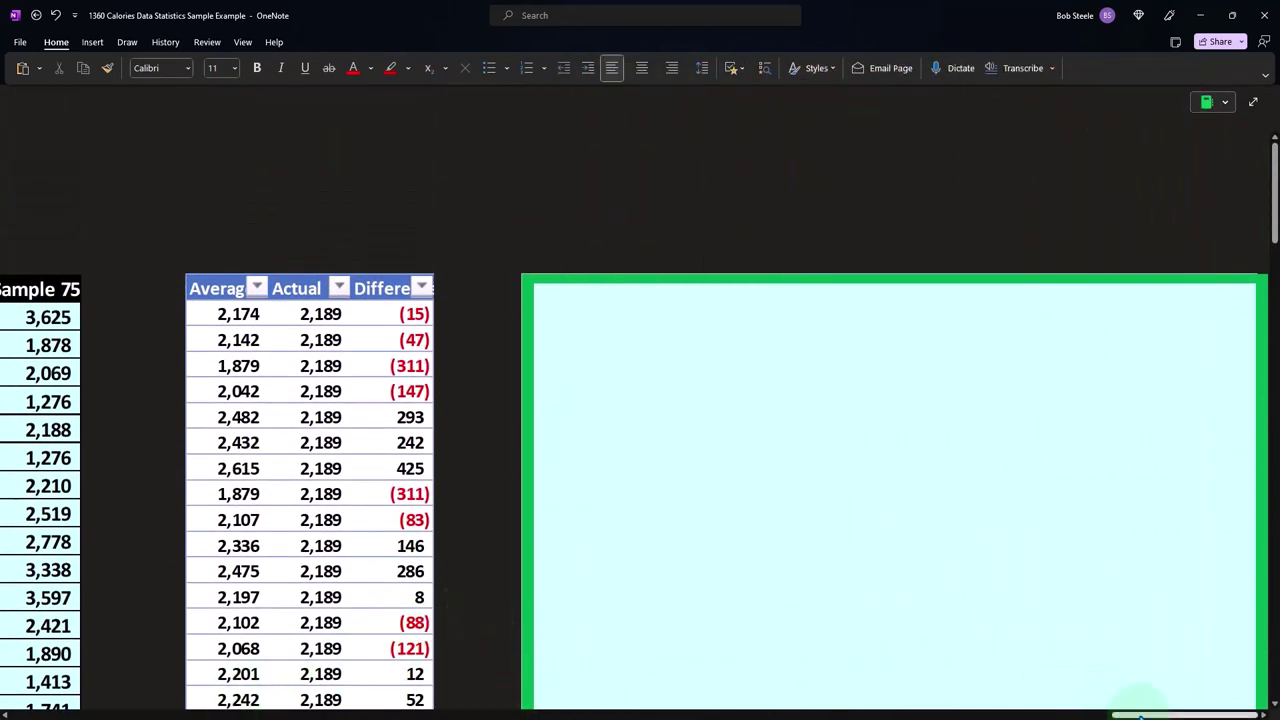
{"action": "left_click", "coordinate": [920, 497]}
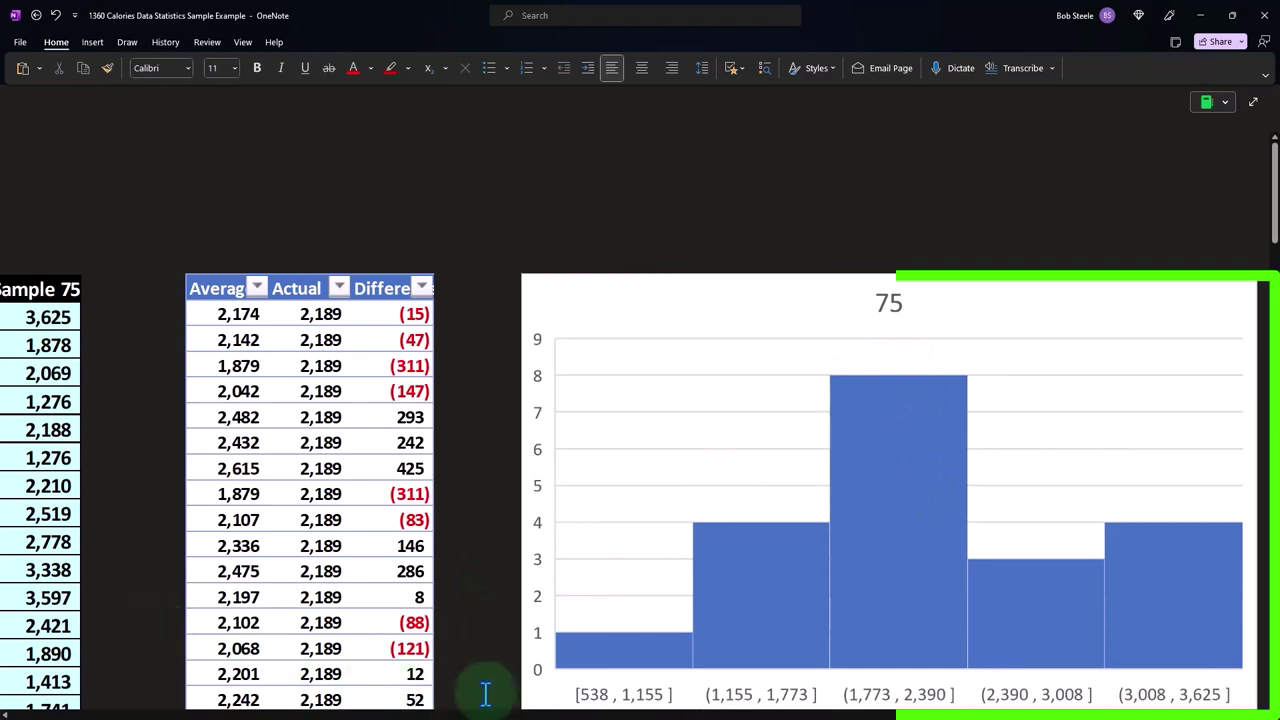
{"action": "left_click_drag", "start_coordinate": [1182, 714], "coordinate": [1112, 714]}
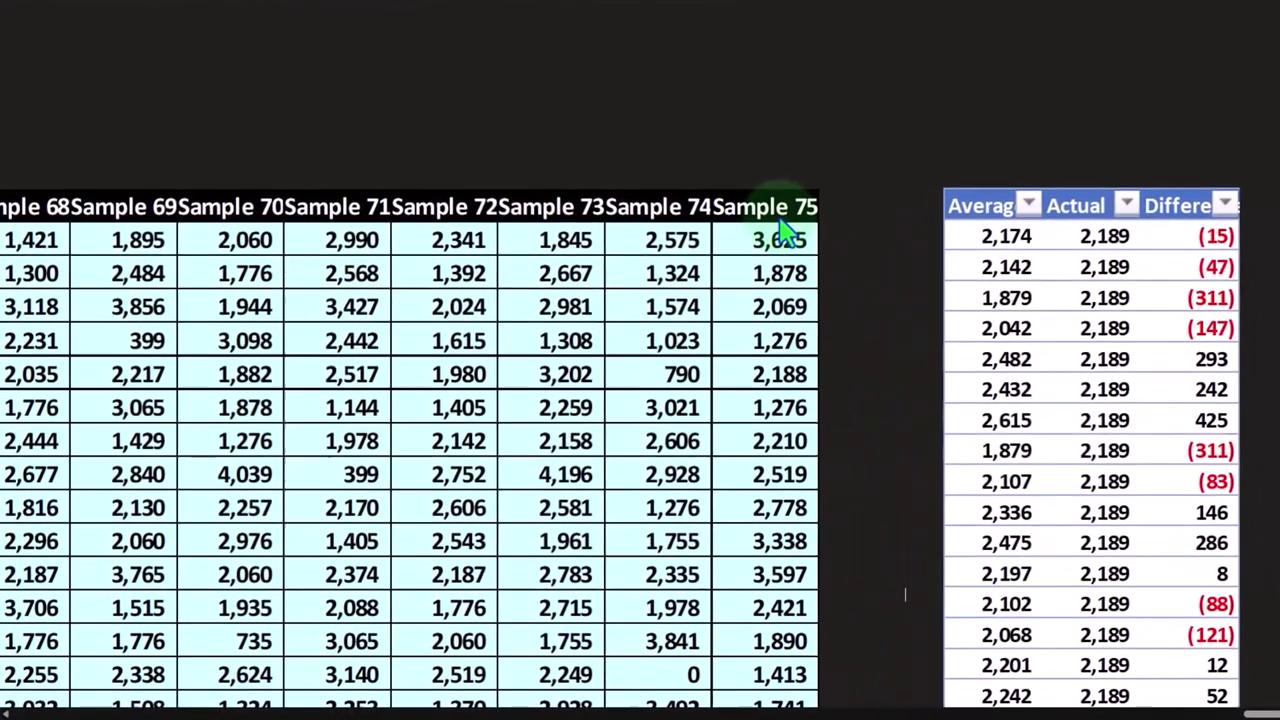
{"action": "scroll", "coordinate": [740, 255], "scroll_direction": "down", "scroll_amount": 4}
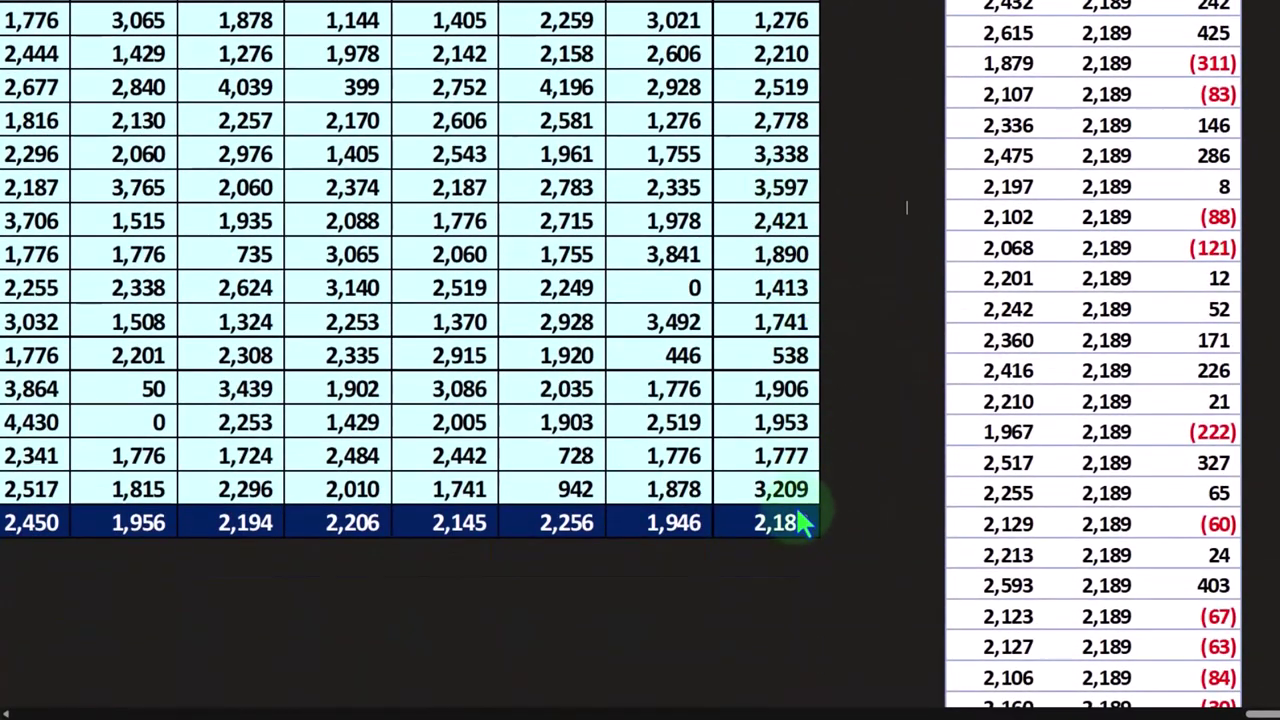
{"action": "scroll", "coordinate": [800, 518], "scroll_direction": "up", "scroll_amount": 3}
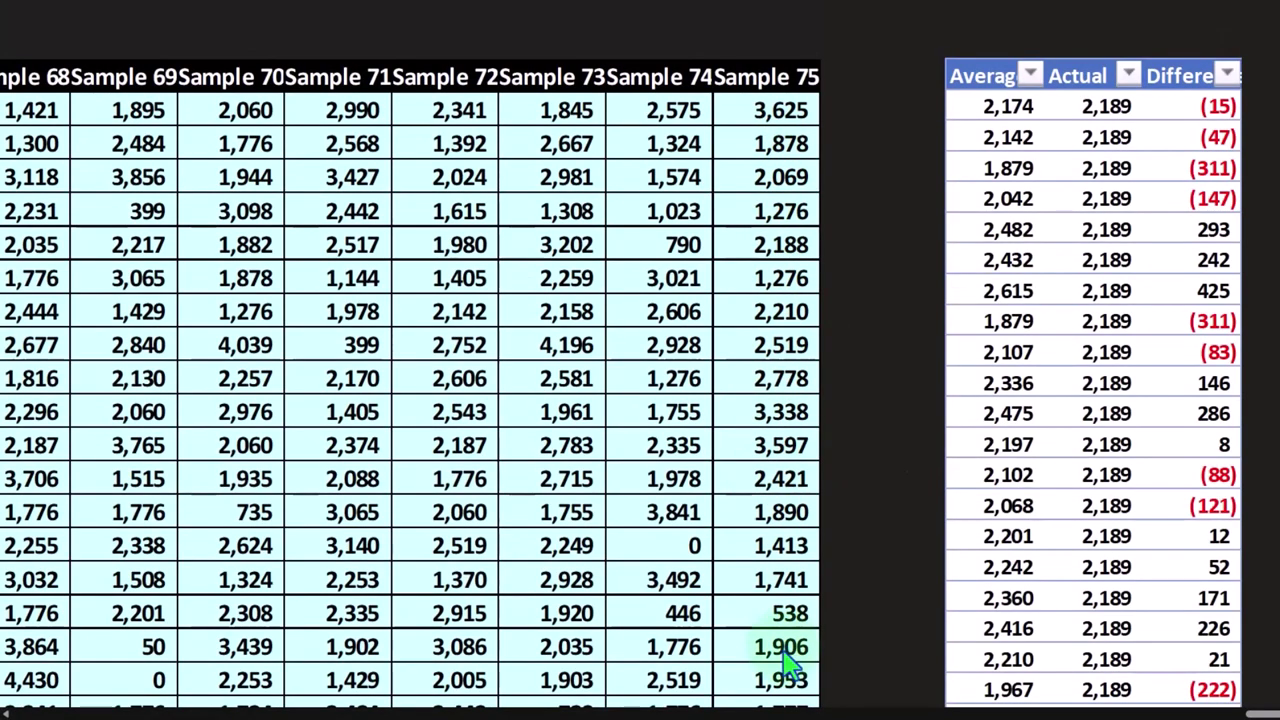
{"action": "scroll", "coordinate": [785, 655], "scroll_direction": "down", "scroll_amount": 2}
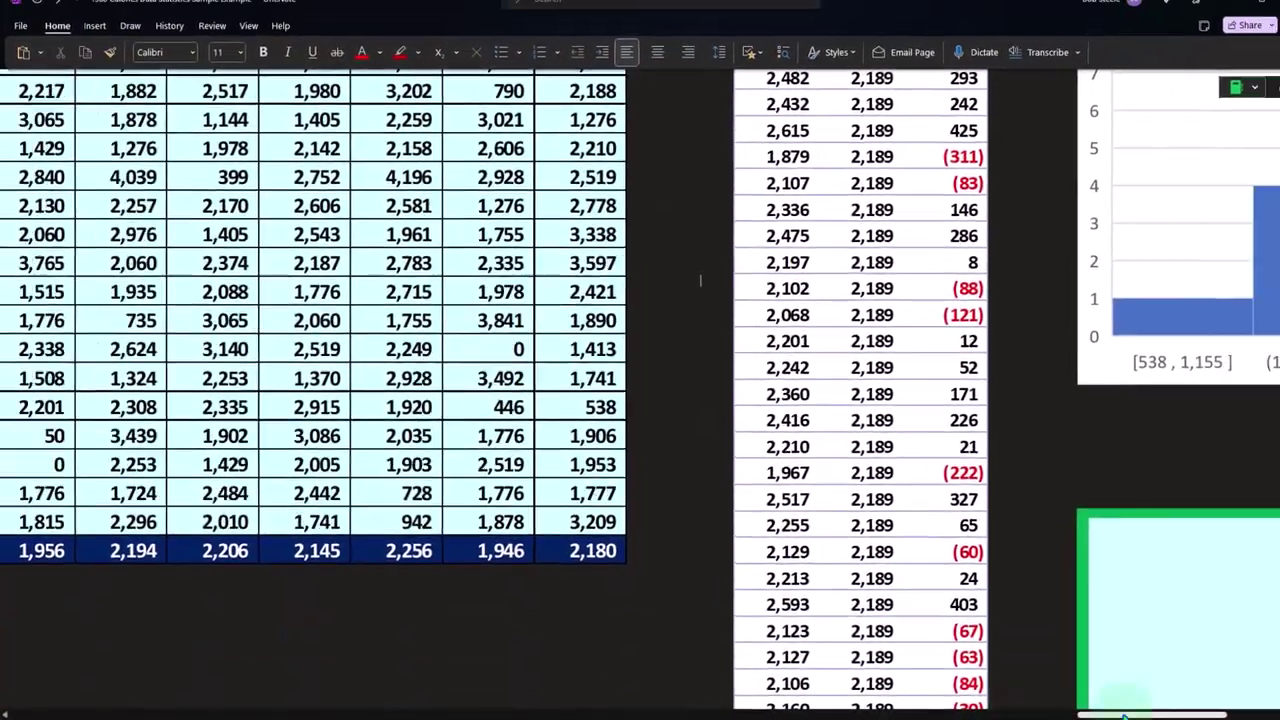
{"action": "left_click_drag", "start_coordinate": [1175, 705], "coordinate": [1240, 710]}
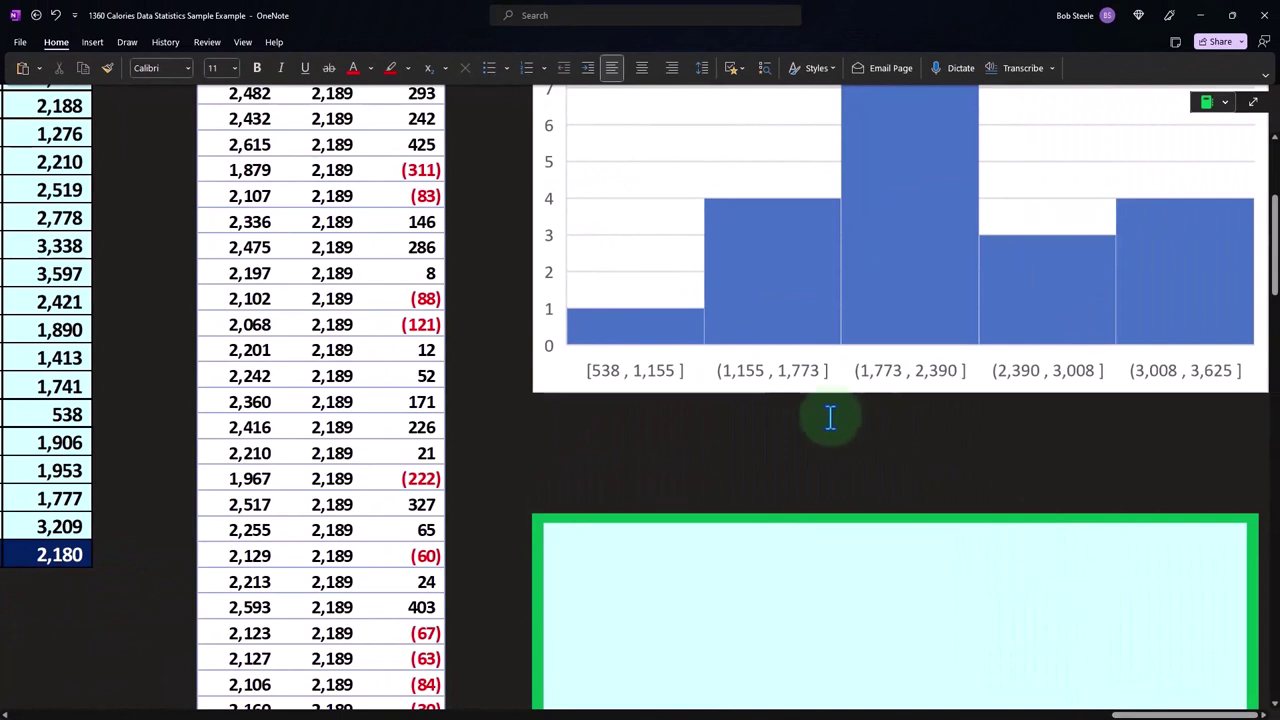
{"action": "scroll", "coordinate": [704, 513], "scroll_direction": "up", "scroll_amount": 2}
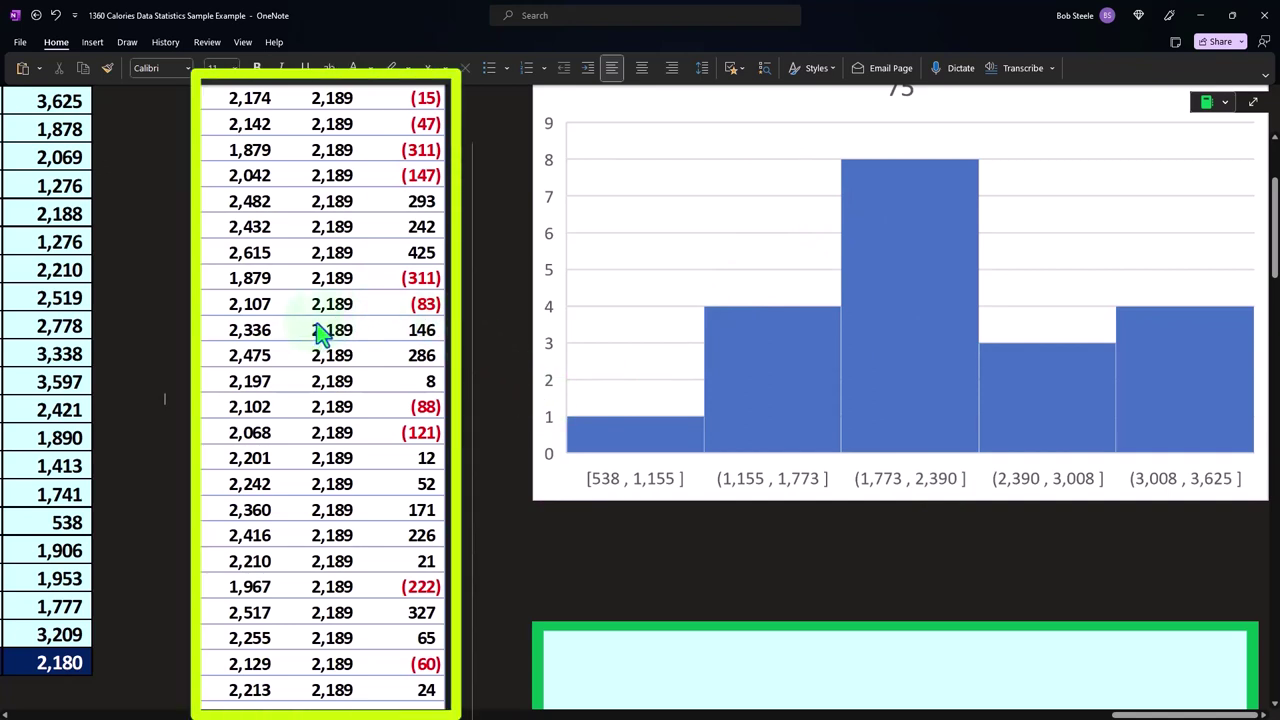
{"action": "scroll", "coordinate": [477, 309], "scroll_direction": "up", "scroll_amount": 2}
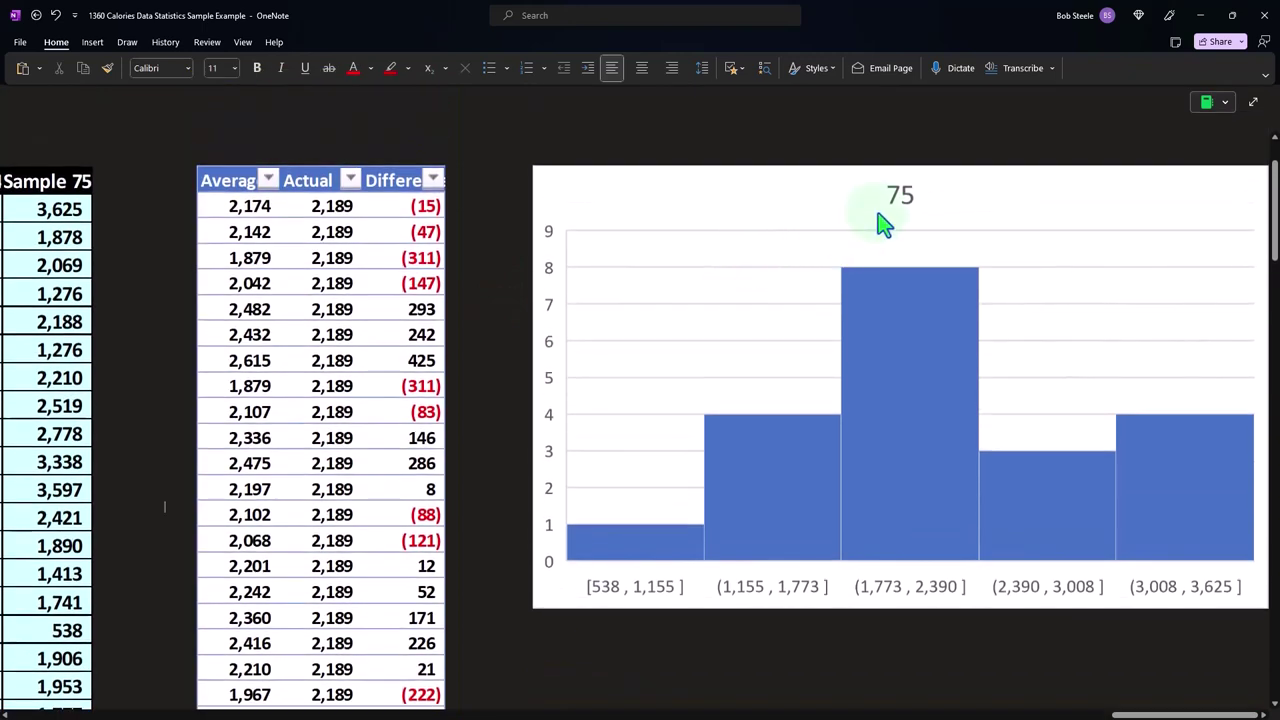
{"action": "scroll", "coordinate": [882, 274], "scroll_direction": "down", "scroll_amount": 3}
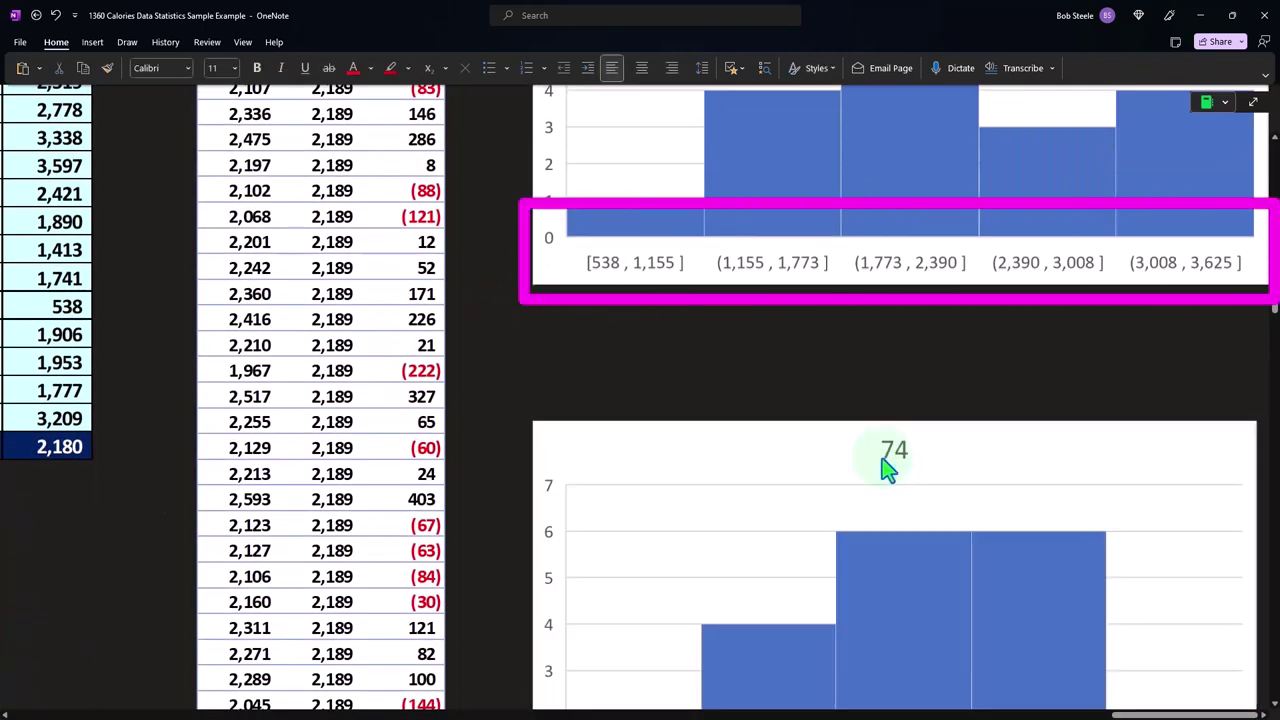
{"action": "scroll", "coordinate": [886, 470], "scroll_direction": "up", "scroll_amount": 4}
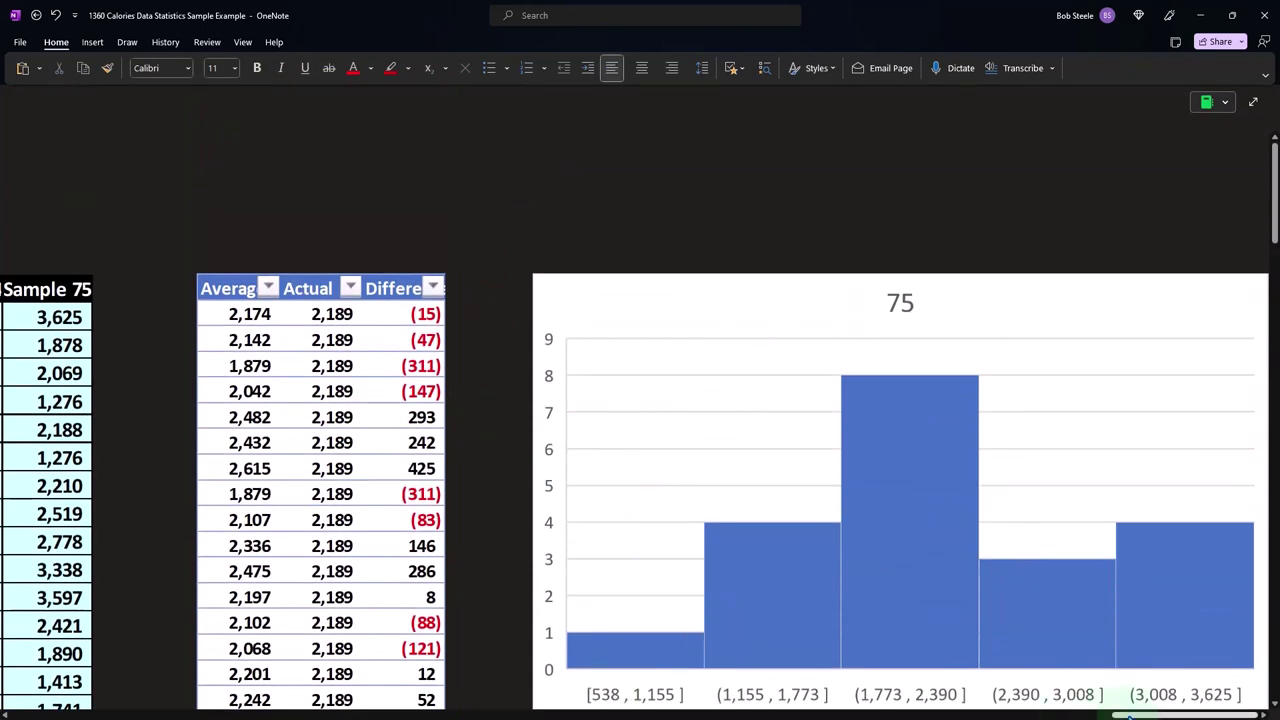
{"action": "left_click_drag", "start_coordinate": [1160, 714], "coordinate": [1105, 714]}
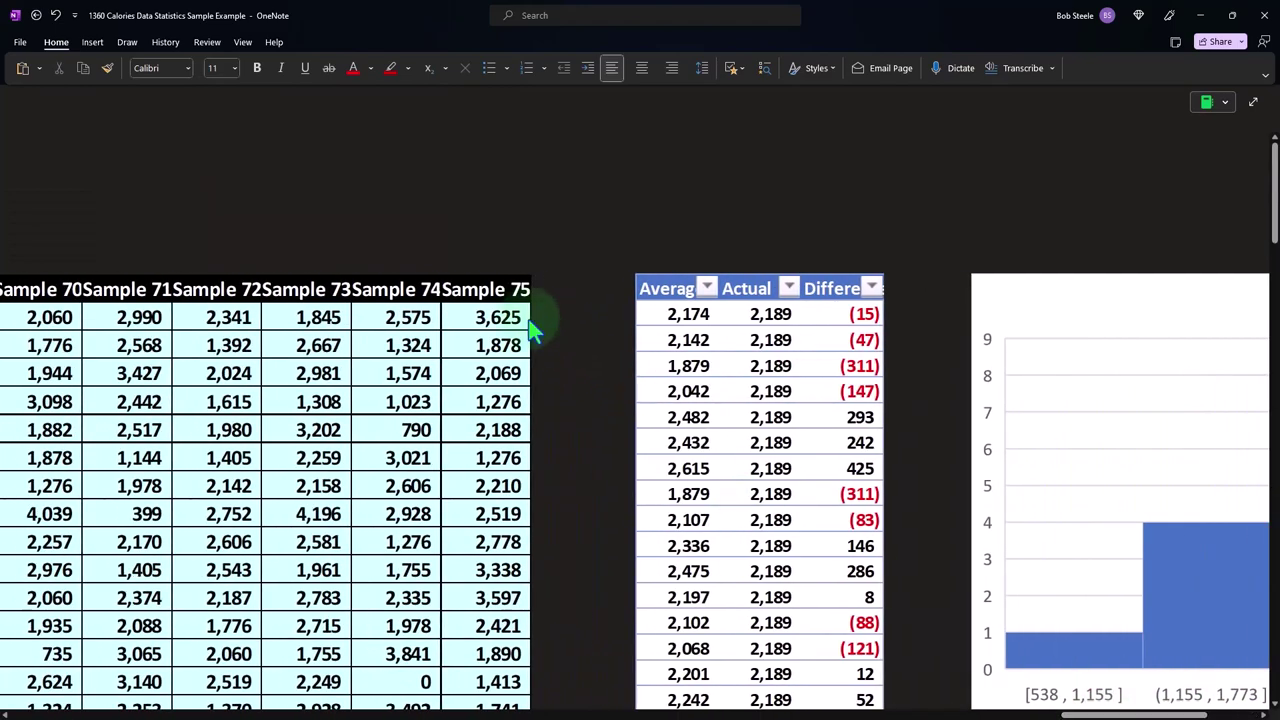
{"action": "scroll", "coordinate": [410, 400], "scroll_direction": "down", "scroll_amount": 4}
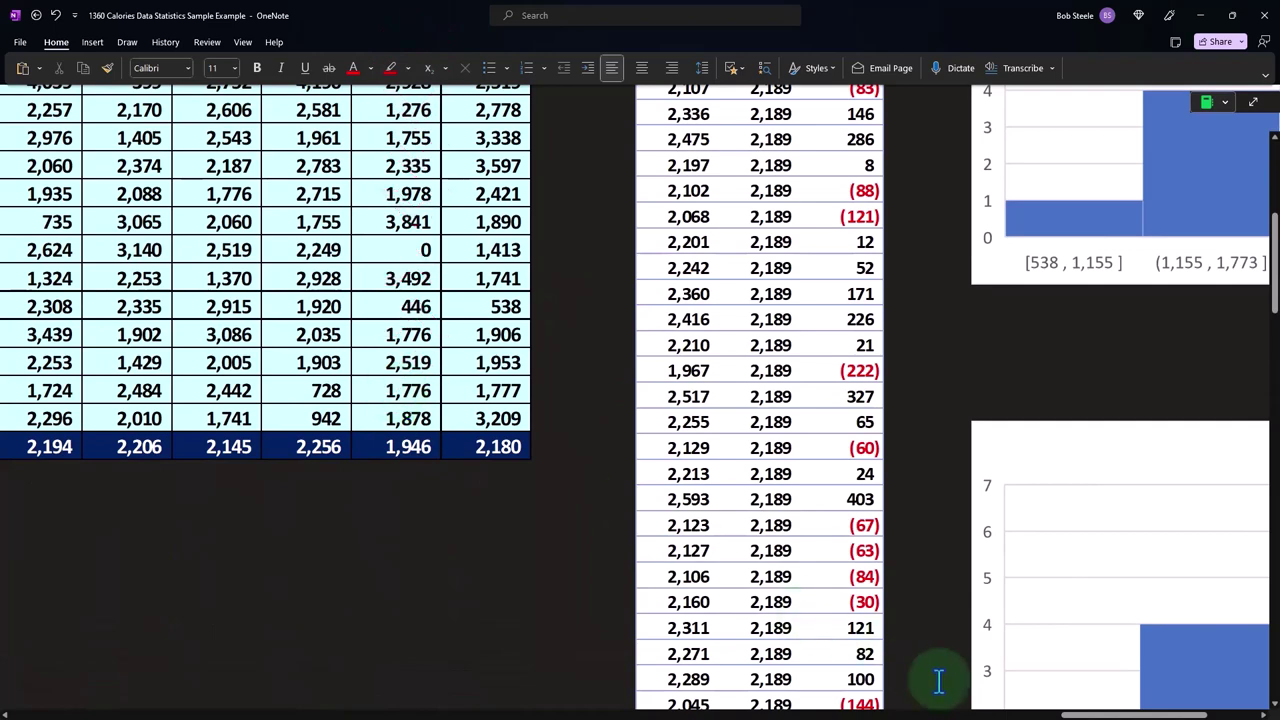
{"action": "left_click_drag", "start_coordinate": [1080, 714], "coordinate": [1157, 714]}
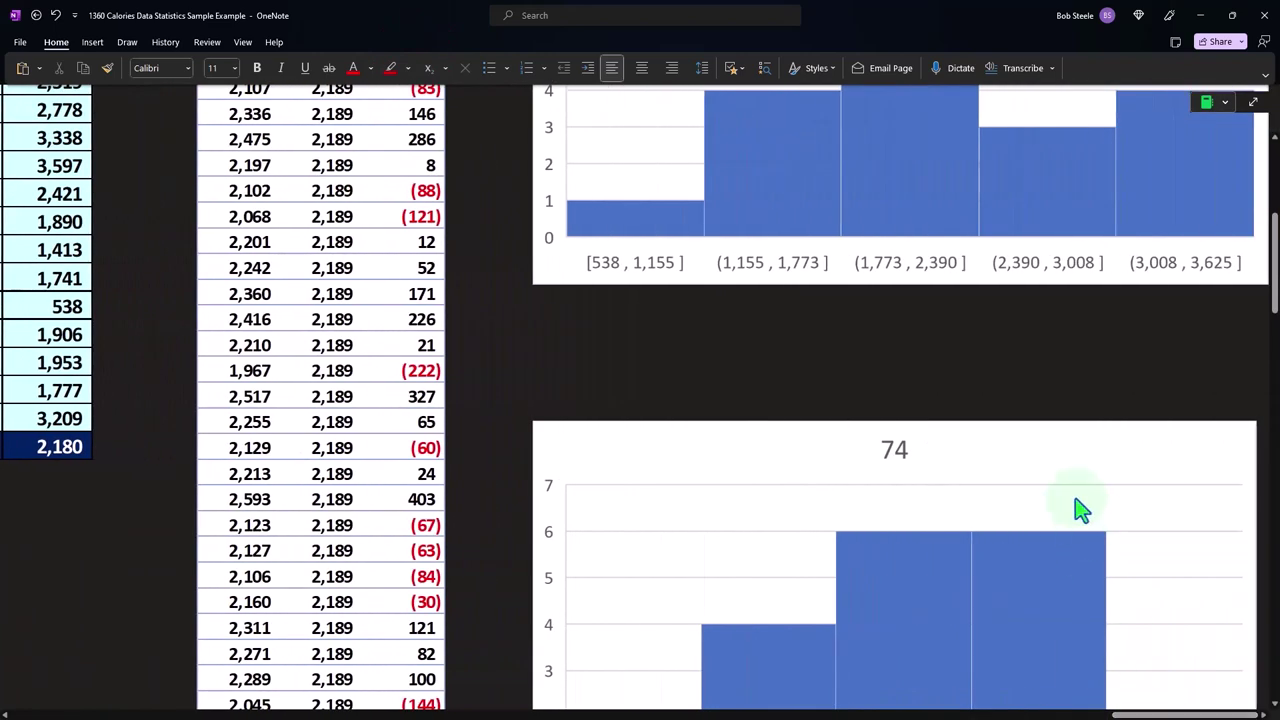
{"action": "scroll", "coordinate": [1078, 505], "scroll_direction": "down", "scroll_amount": 1}
{"action": "scroll", "coordinate": [1076, 505], "scroll_direction": "down", "scroll_amount": 1}
{"action": "scroll", "coordinate": [1076, 505], "scroll_direction": "up", "scroll_amount": 3}
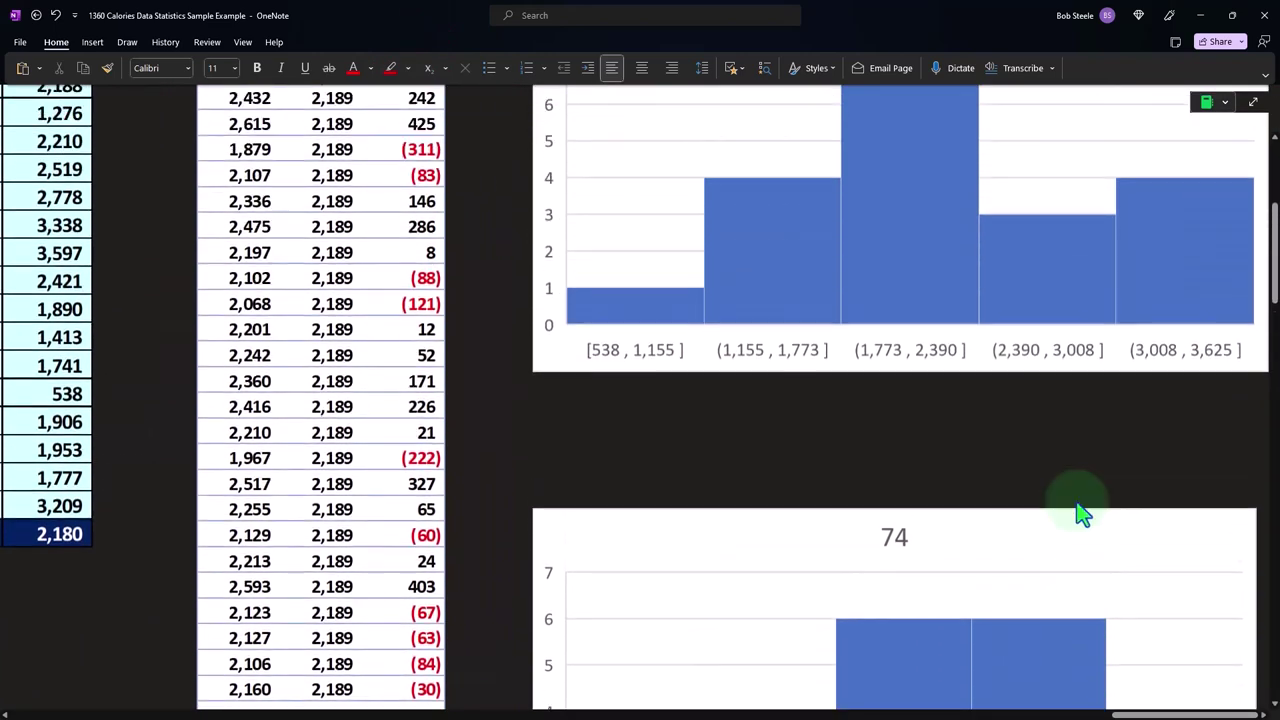
{"action": "scroll", "coordinate": [1077, 505], "scroll_direction": "up", "scroll_amount": 2}
{"action": "scroll", "coordinate": [1077, 505], "scroll_direction": "down", "scroll_amount": 3}
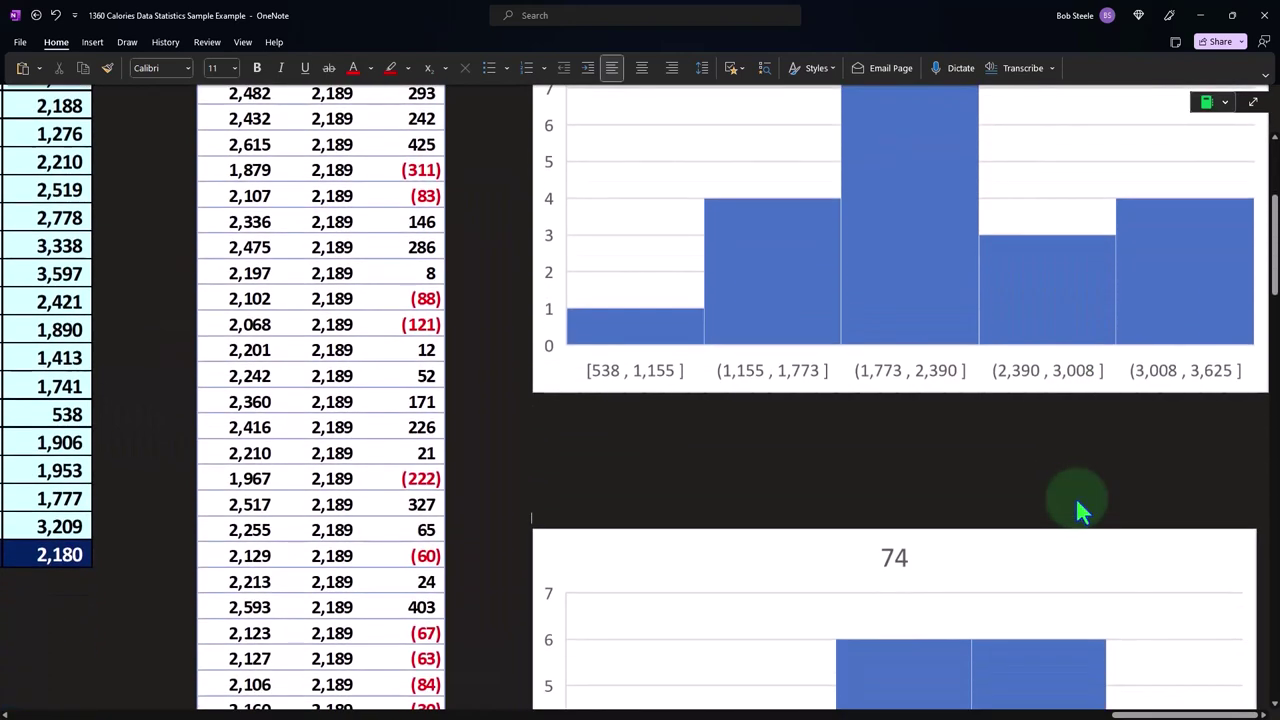
{"action": "scroll", "coordinate": [1083, 511], "scroll_direction": "down", "scroll_amount": 1}
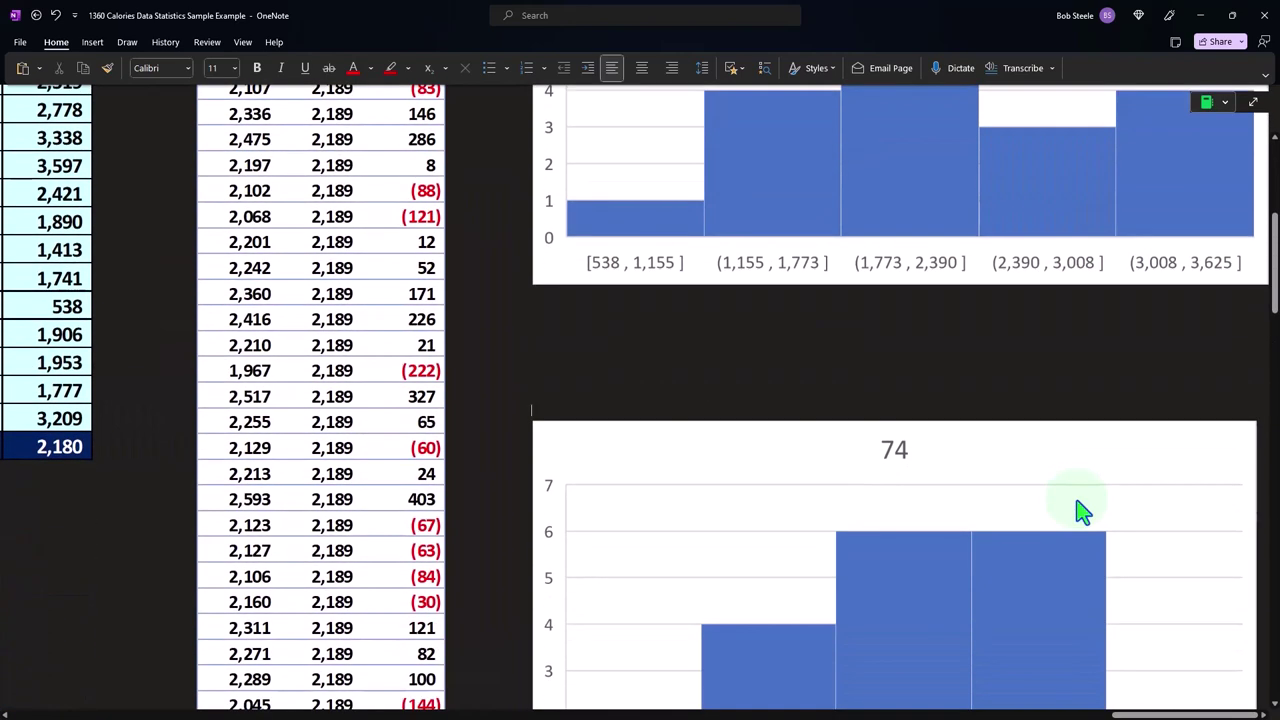
{"action": "scroll", "coordinate": [1077, 505], "scroll_direction": "down", "scroll_amount": 1}
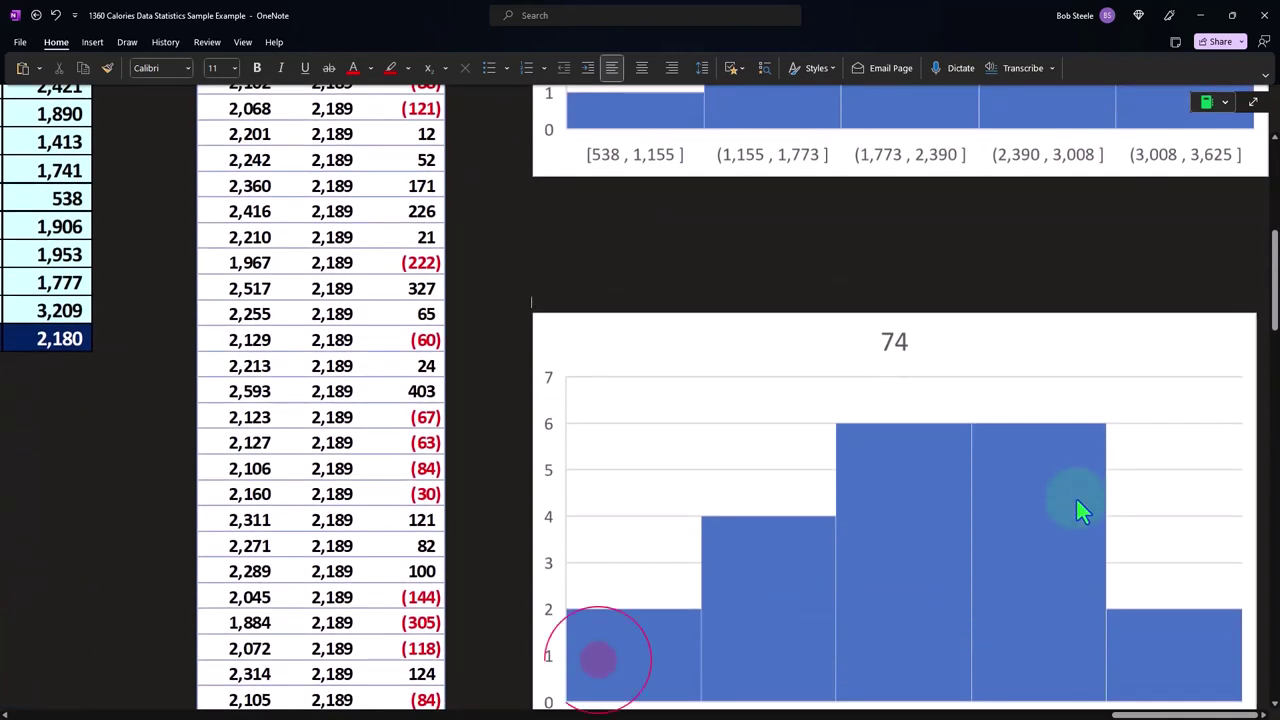
{"action": "scroll", "coordinate": [1080, 510], "scroll_direction": "down", "scroll_amount": 1}
{"action": "scroll", "coordinate": [1076, 497], "scroll_direction": "down", "scroll_amount": 4}
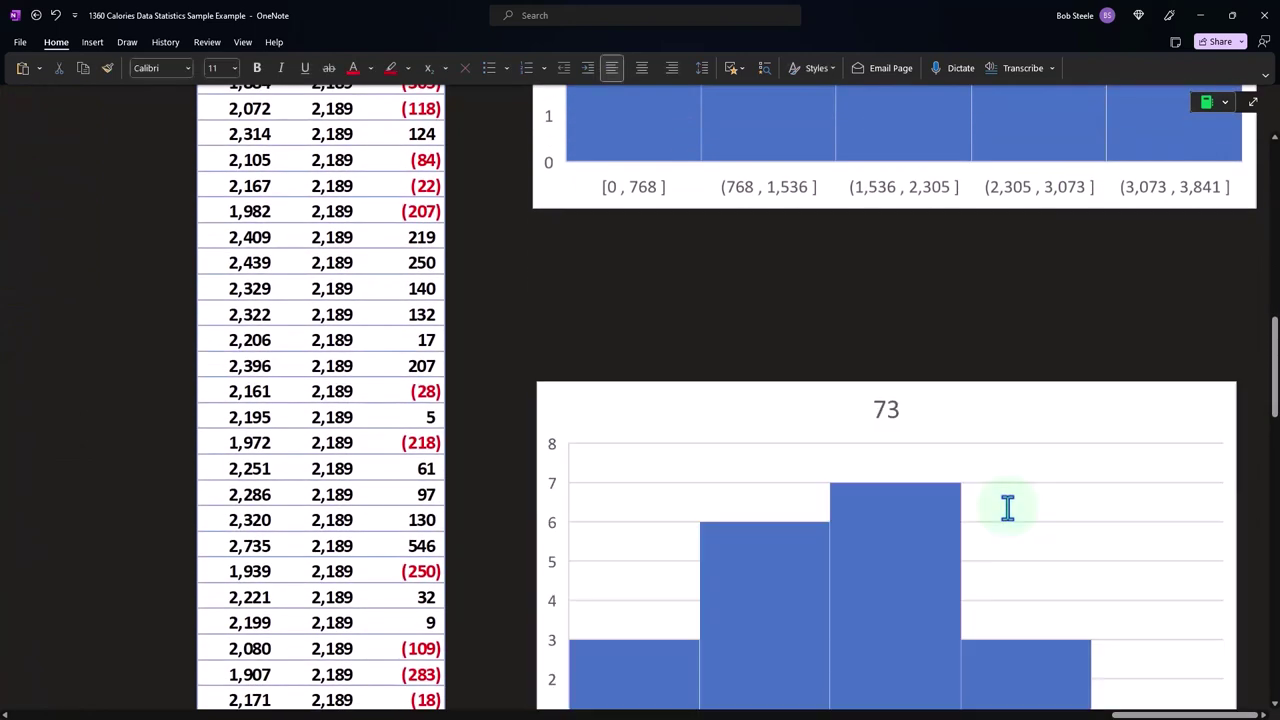
{"action": "left_click_drag", "start_coordinate": [1183, 714], "coordinate": [1037, 706]}
{"action": "left_click", "coordinate": [934, 620]}
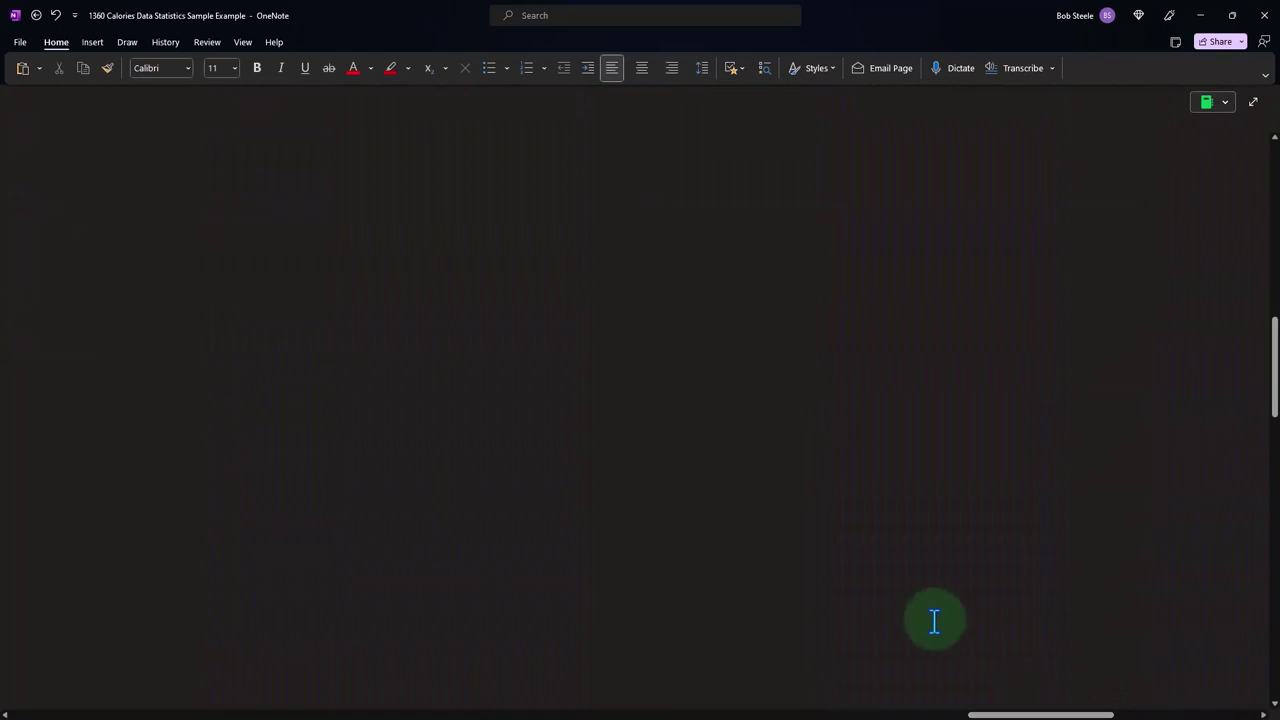
{"action": "scroll", "coordinate": [934, 620], "scroll_direction": "up", "scroll_amount": 5}
{"action": "scroll", "coordinate": [960, 335], "scroll_direction": "right", "scroll_amount": 3}
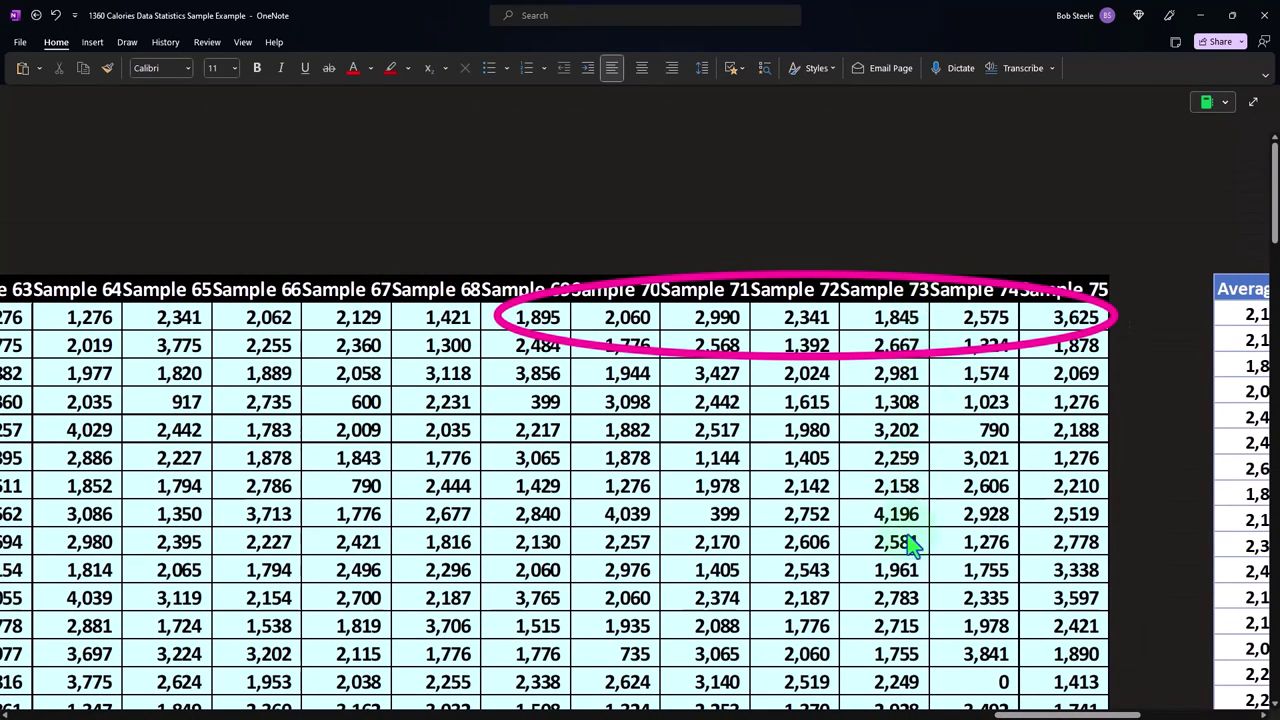
{"action": "left_click_drag", "start_coordinate": [1025, 714], "coordinate": [1140, 712]}
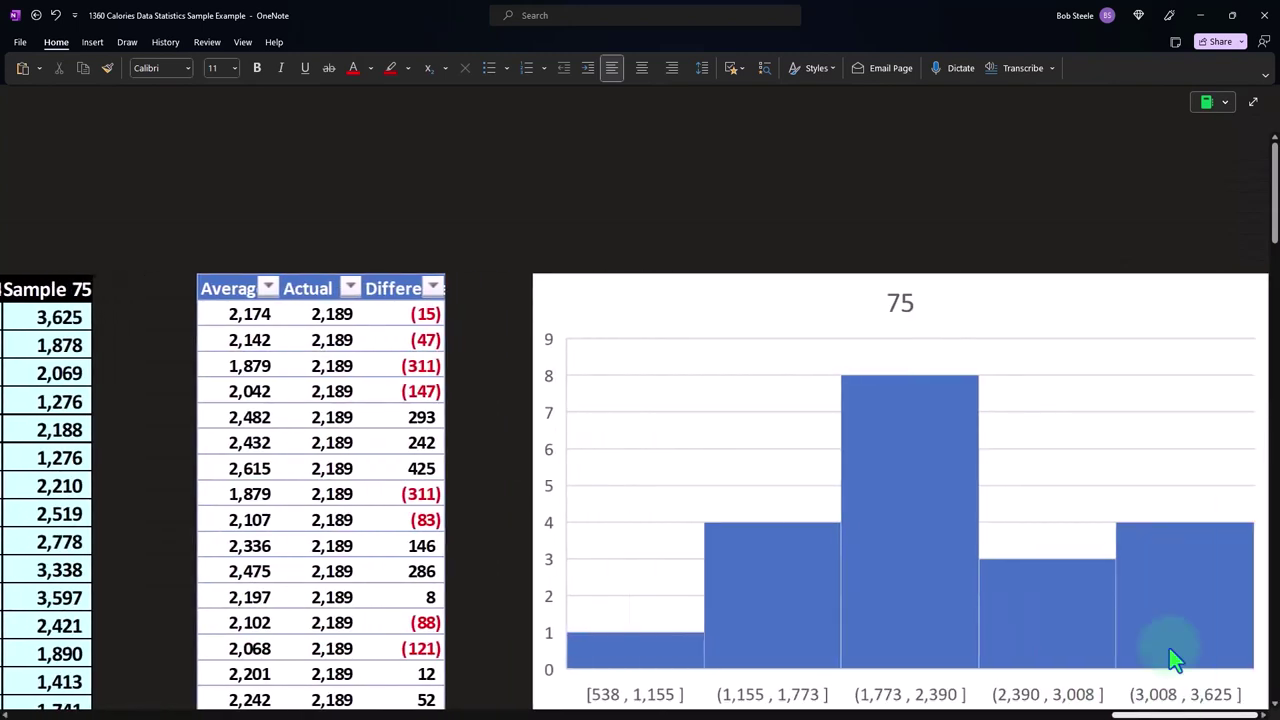
{"action": "scroll", "coordinate": [1128, 514], "scroll_direction": "down", "scroll_amount": 5}
{"action": "scroll", "coordinate": [1133, 514], "scroll_direction": "down", "scroll_amount": 5}
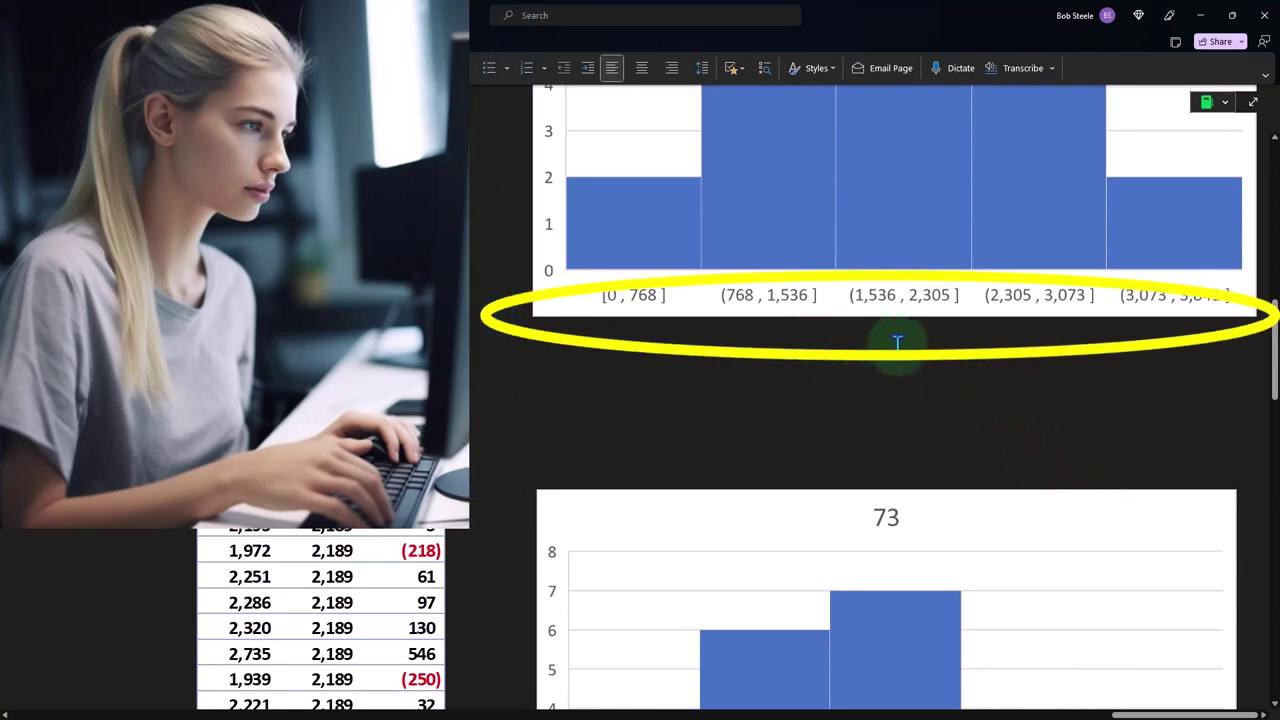
{"action": "scroll", "coordinate": [898, 347], "scroll_direction": "down", "scroll_amount": 10}
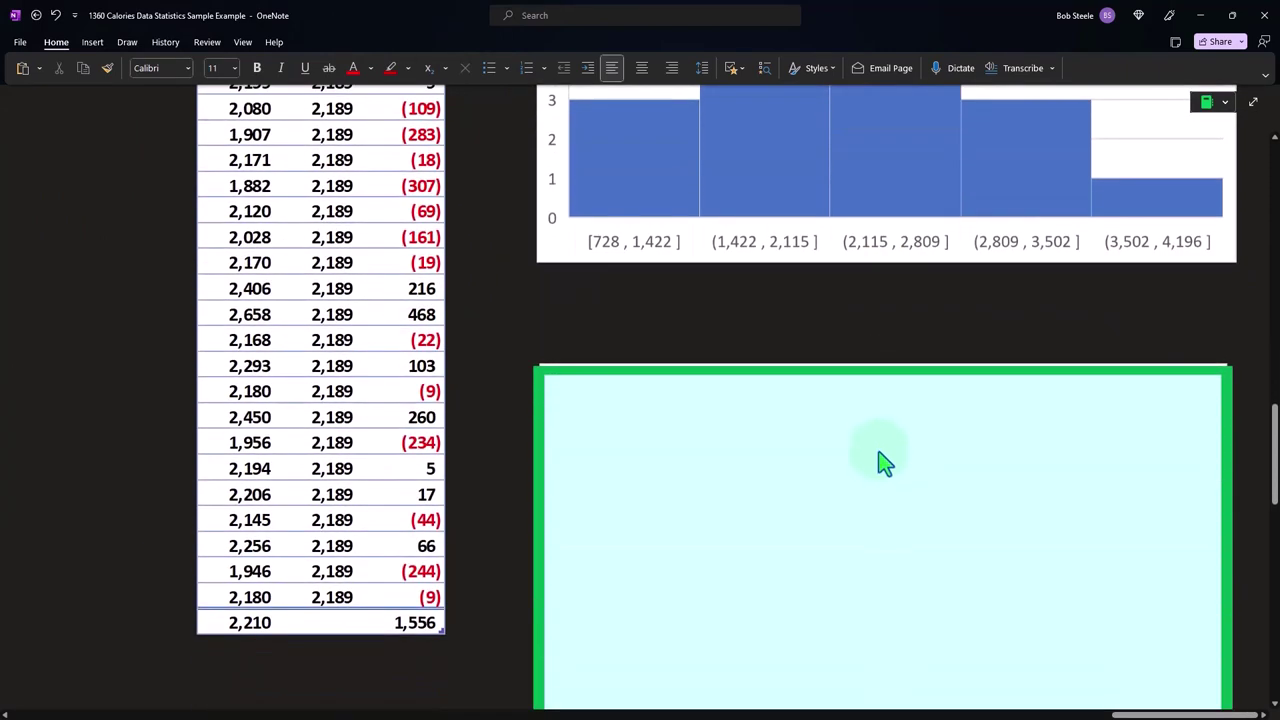
{"action": "left_click", "coordinate": [877, 451]}
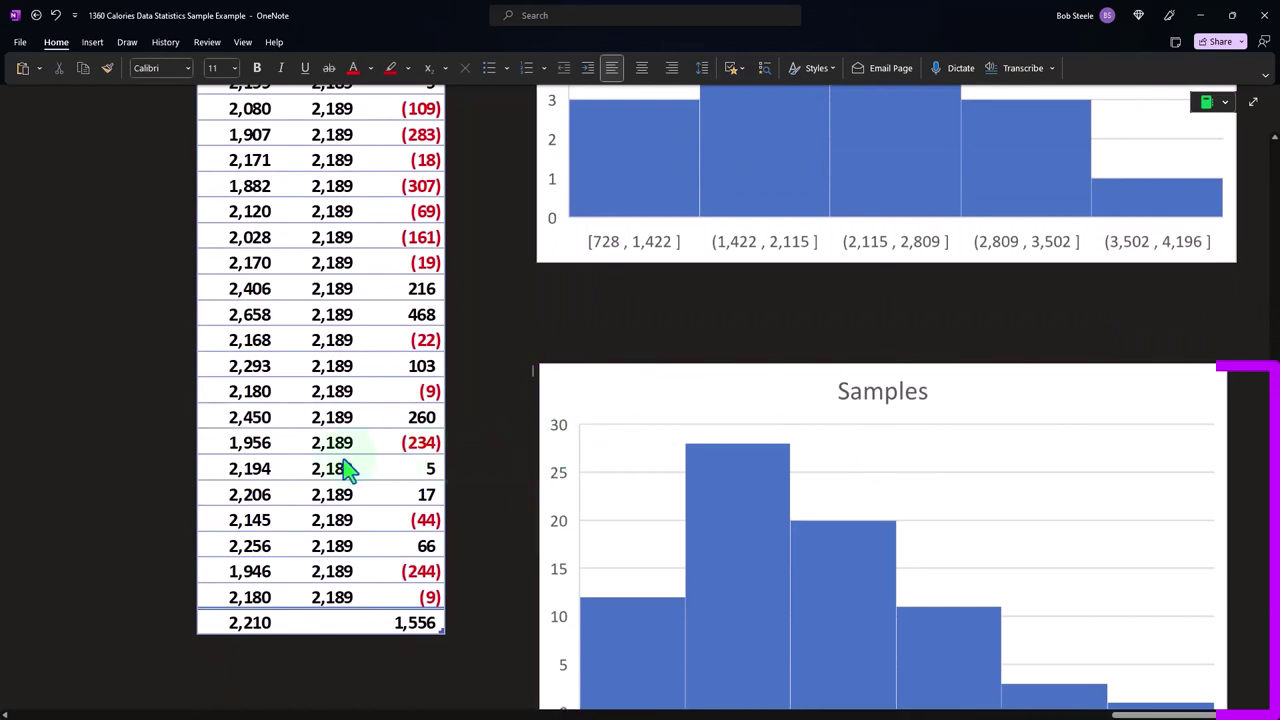
{"action": "scroll", "coordinate": [345, 470], "scroll_direction": "up", "scroll_amount": 4}
{"action": "scroll", "coordinate": [345, 470], "scroll_direction": "up", "scroll_amount": 15}
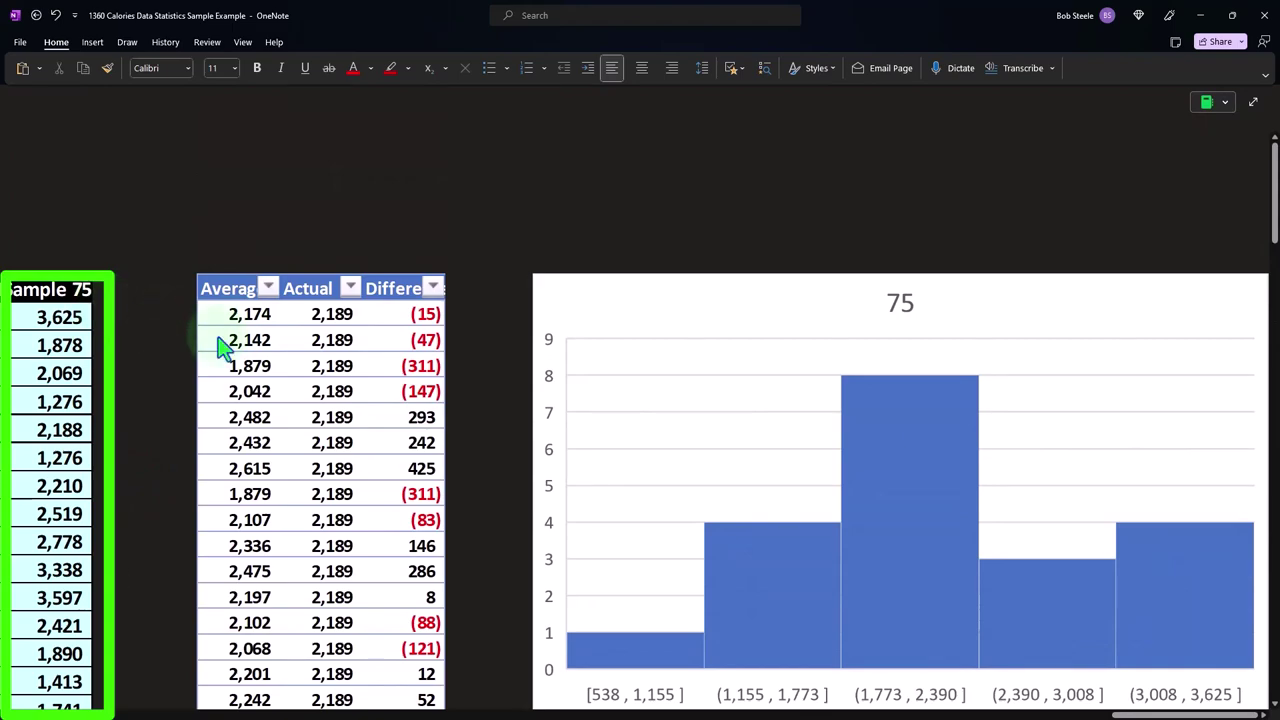
{"action": "scroll", "coordinate": [222, 347], "scroll_direction": "down", "scroll_amount": 12}
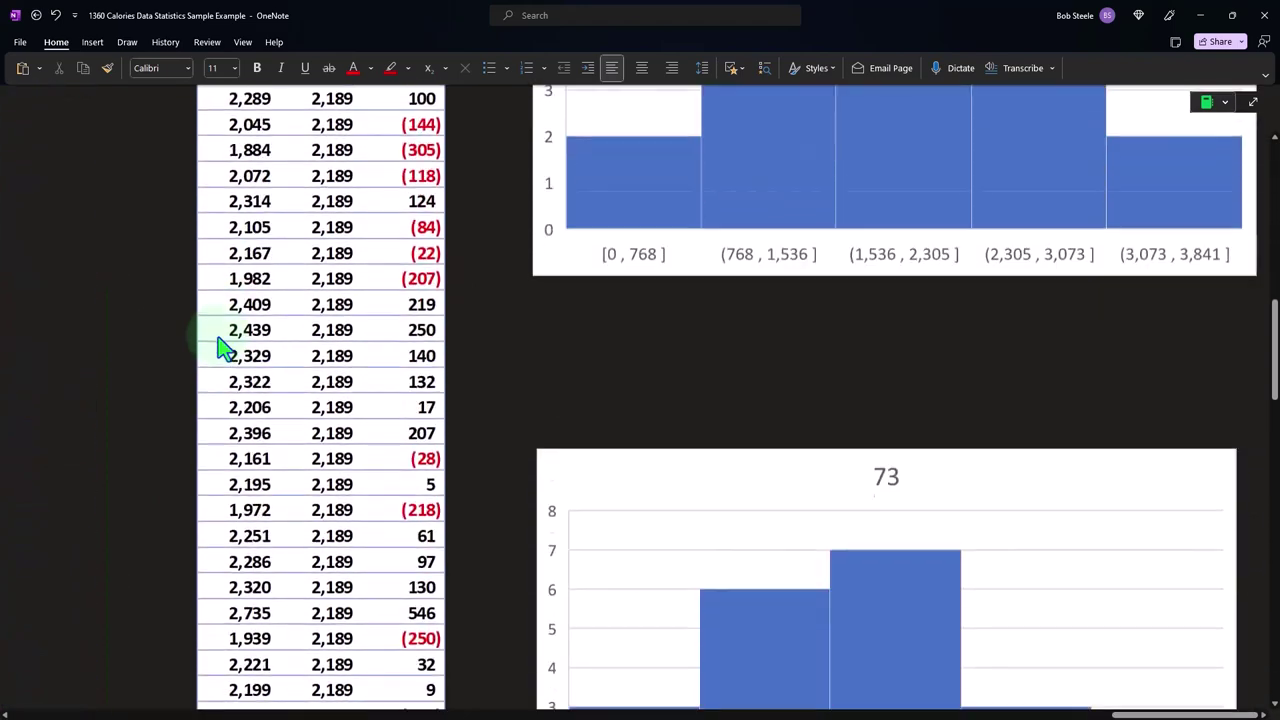
{"action": "scroll", "coordinate": [222, 347], "scroll_direction": "down", "scroll_amount": 4}
{"action": "scroll", "coordinate": [620, 531], "scroll_direction": "down", "scroll_amount": 4}
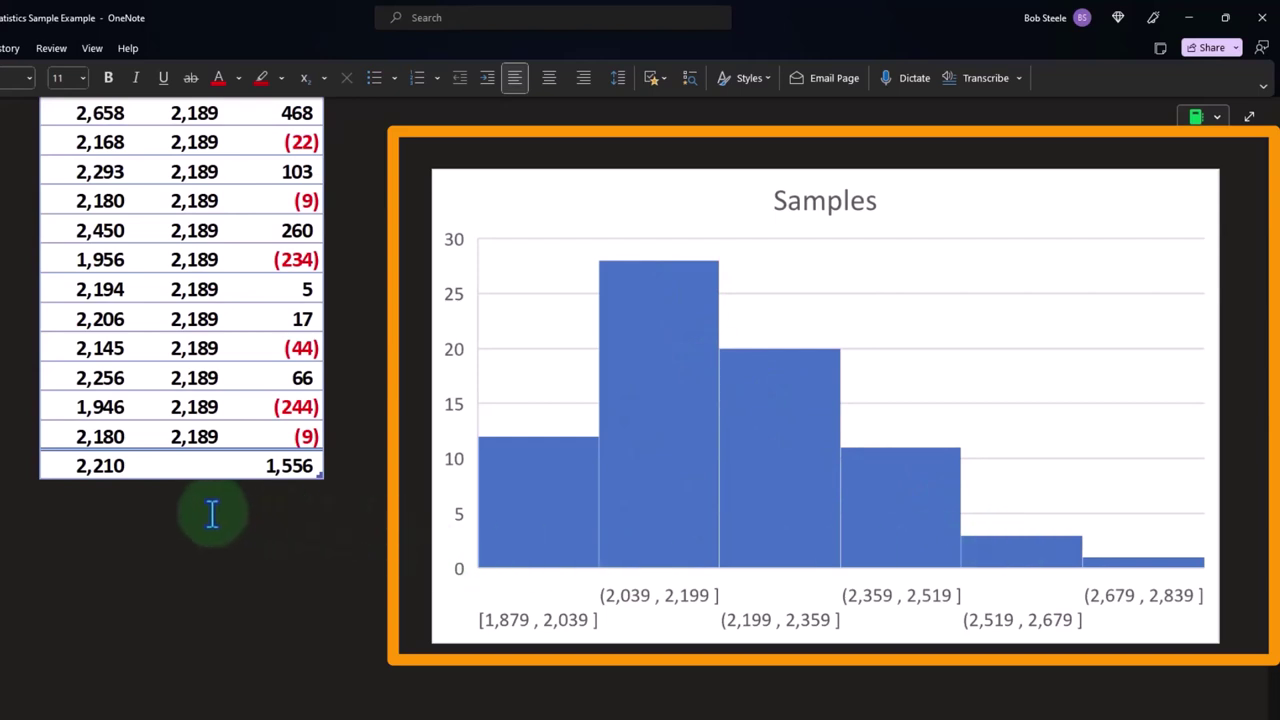
{"action": "left_click", "coordinate": [85, 493]}
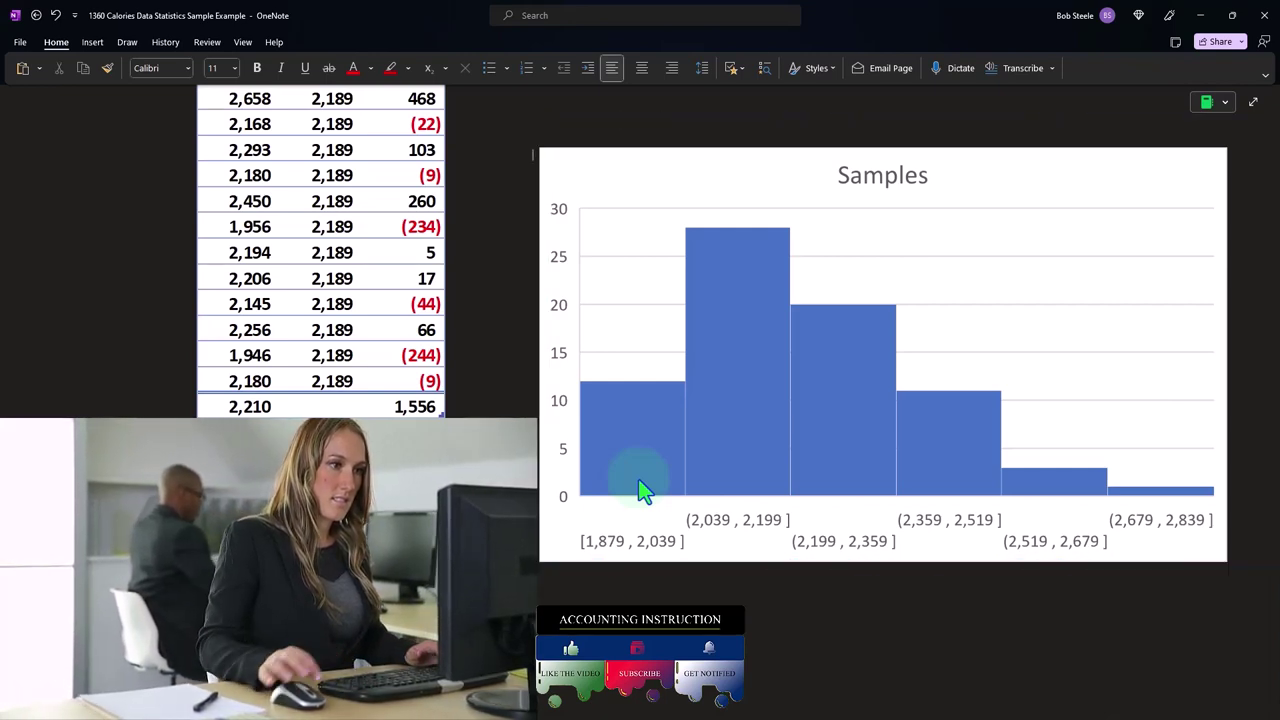
{"action": "scroll", "coordinate": [642, 490], "scroll_direction": "up", "scroll_amount": 5}
{"action": "scroll", "coordinate": [642, 490], "scroll_direction": "up", "scroll_amount": 10}
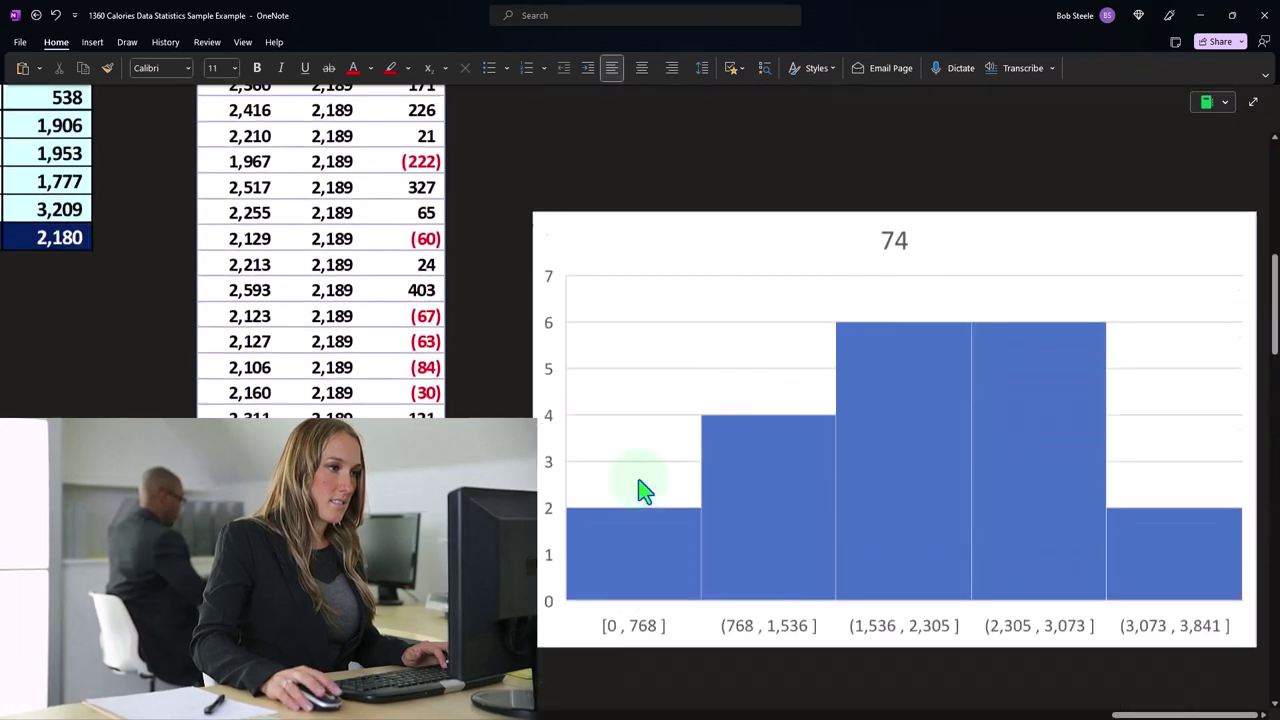